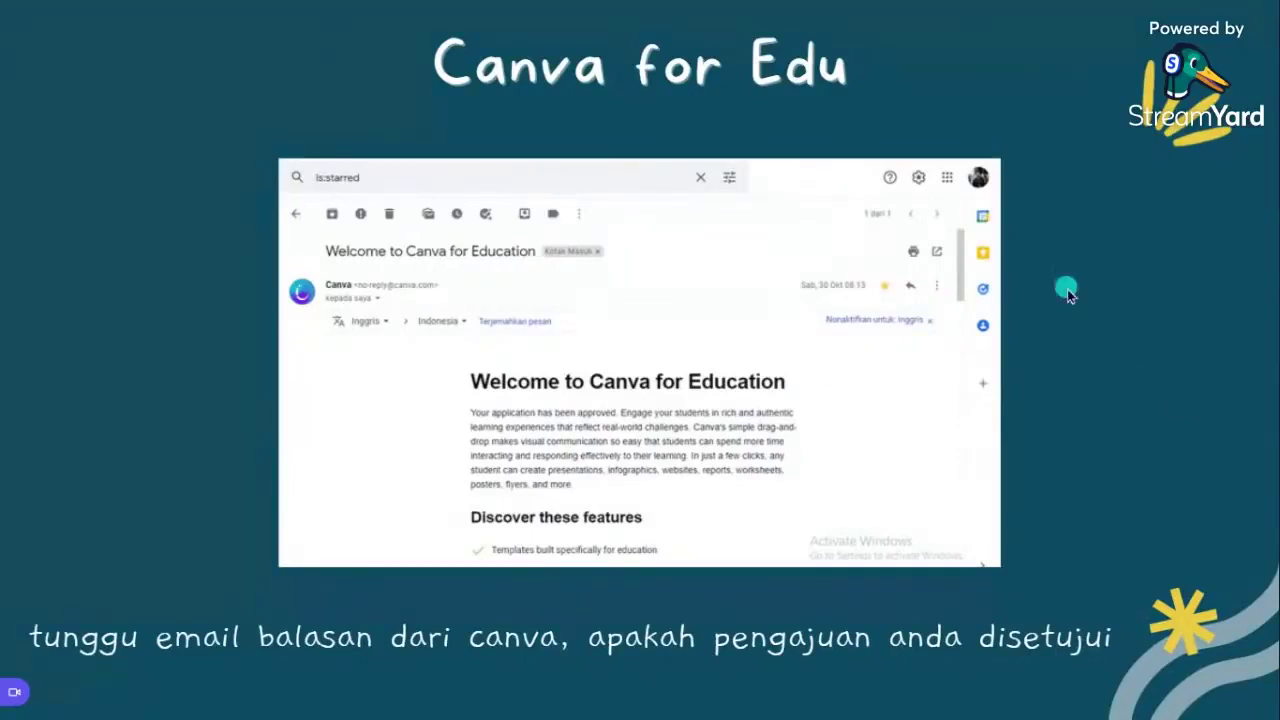
Exit the full-screen presentation and close the "Pengenalan Canva untuk Pendidikan" design to return to the home page.
{"action": "key", "text": "Escape"}
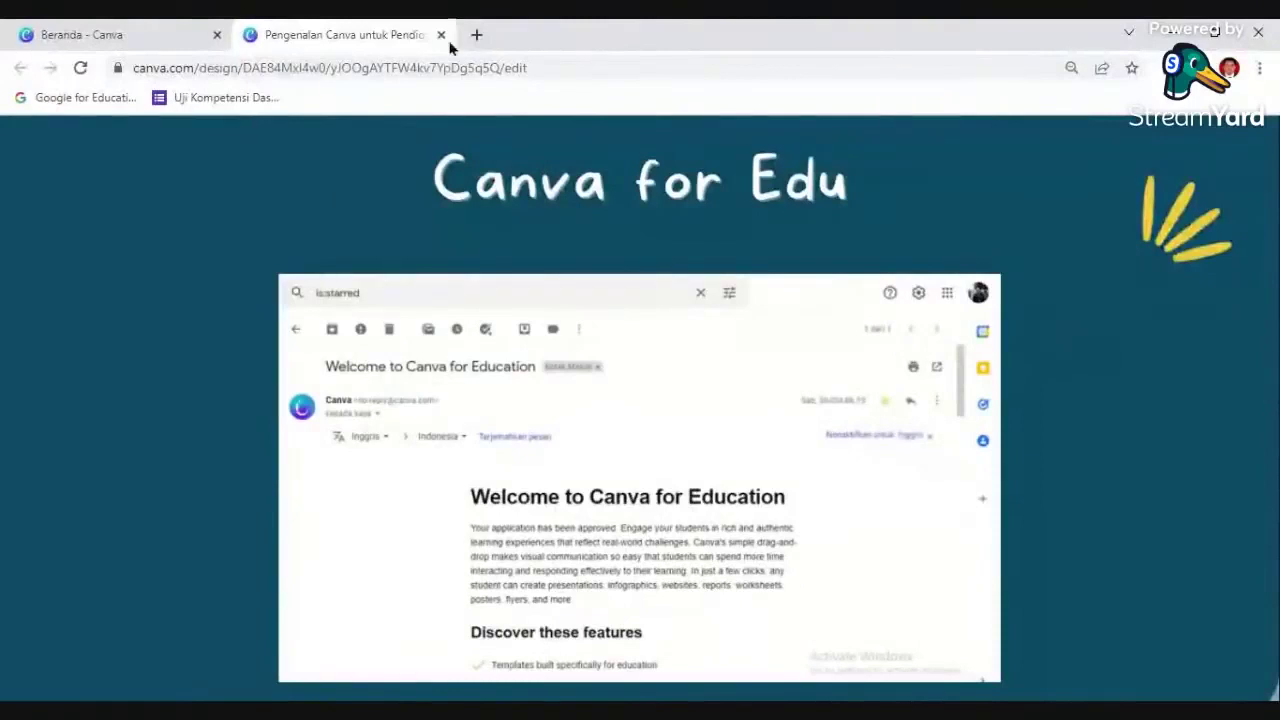
{"action": "key", "text": "Escape"}
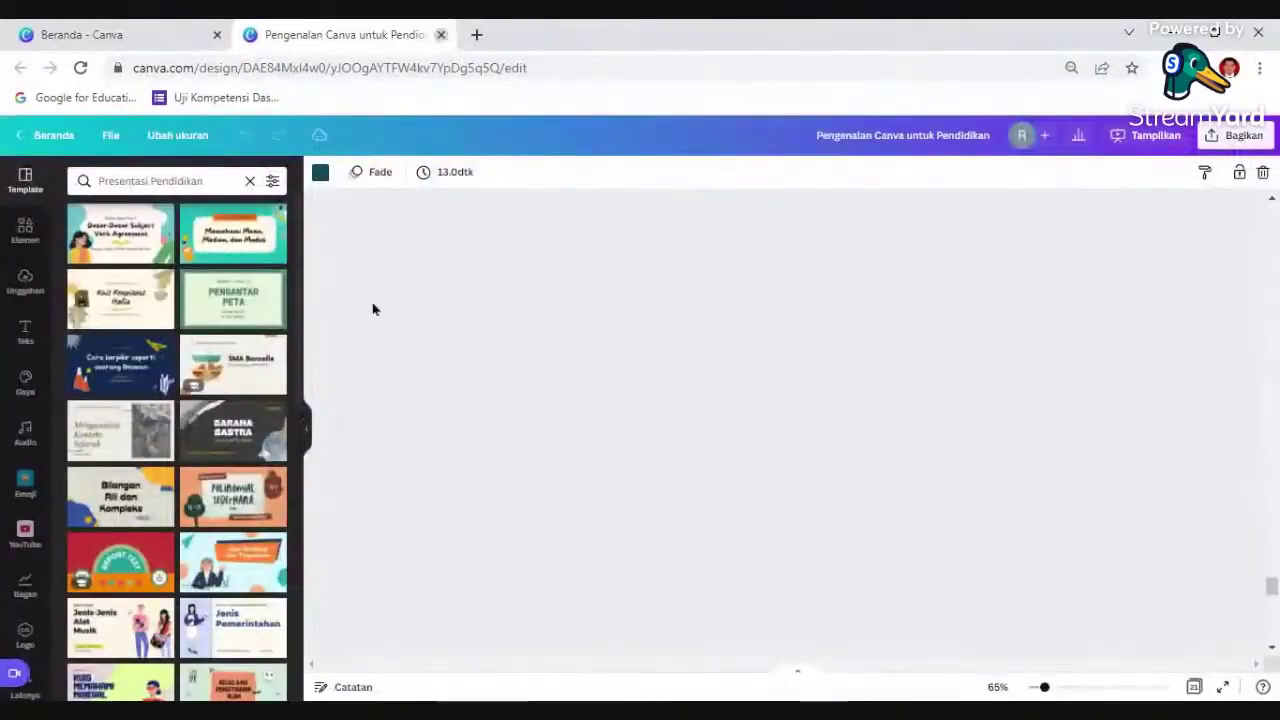
{"action": "key", "text": "ctrl+w"}
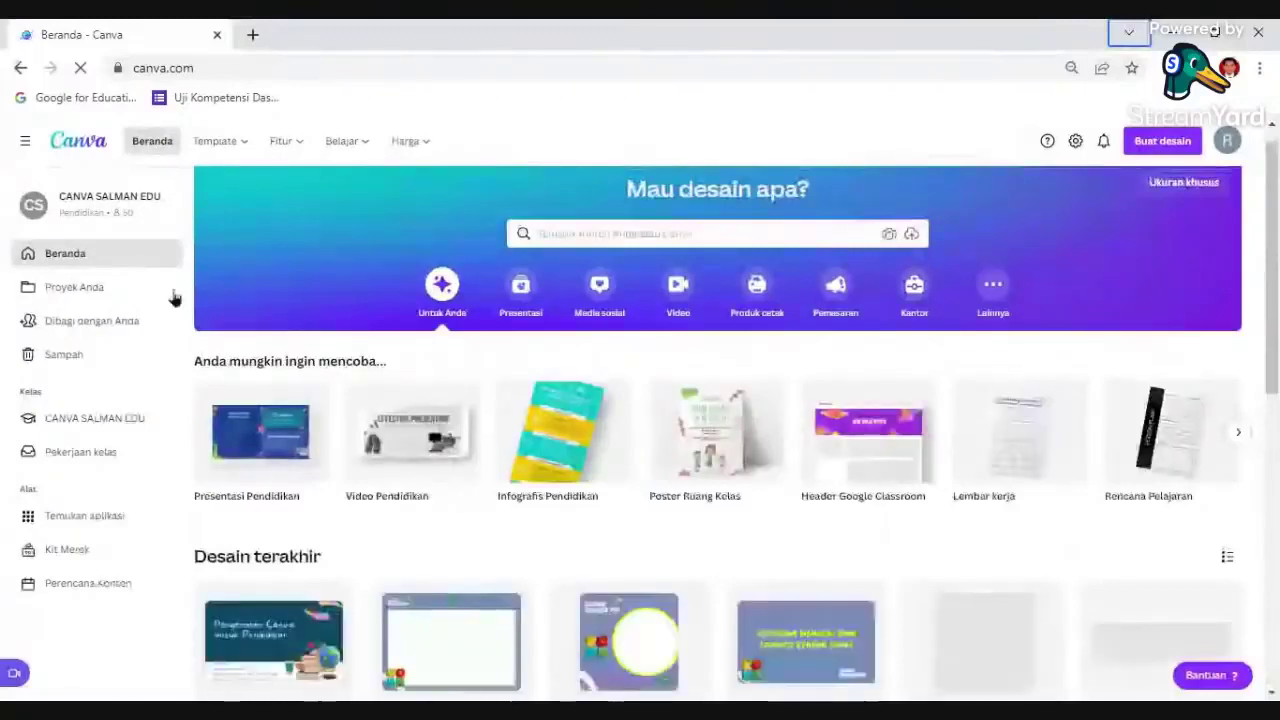
{"action": "scroll", "coordinate": [218, 358], "scroll_direction": "down", "scroll_amount": 2}
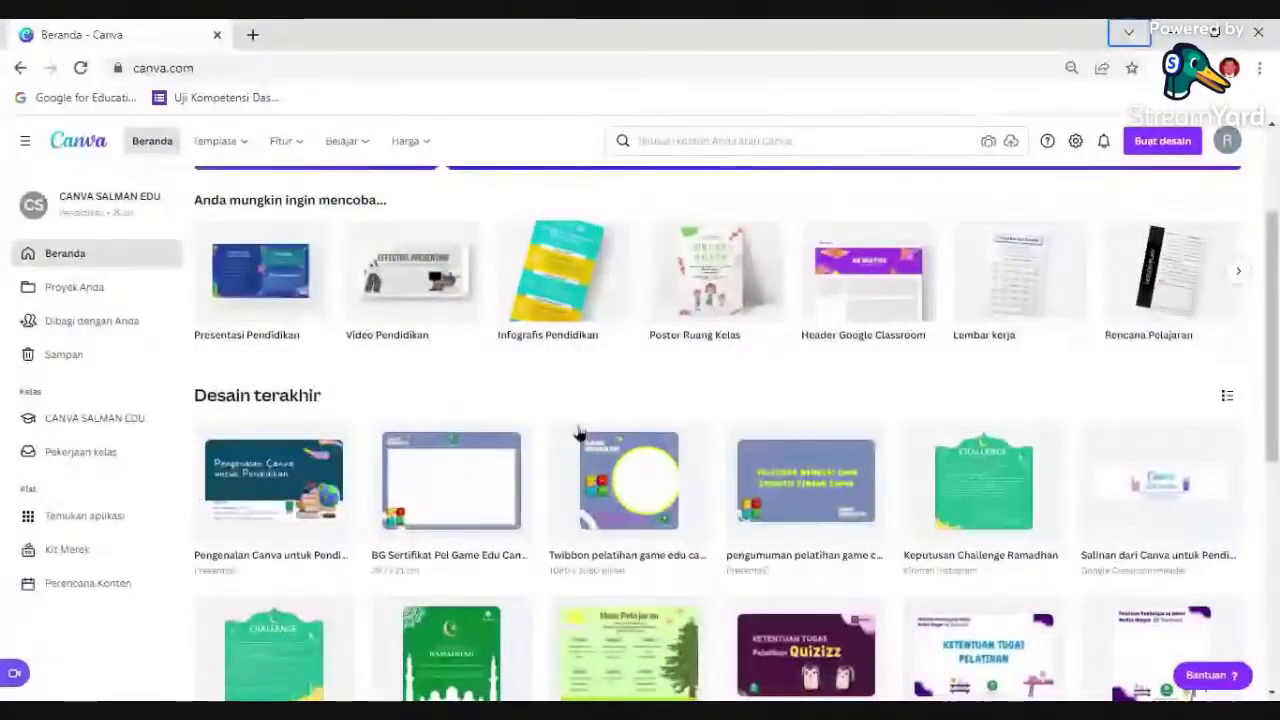
{"action": "scroll", "coordinate": [586, 434], "scroll_direction": "up", "scroll_amount": 2}
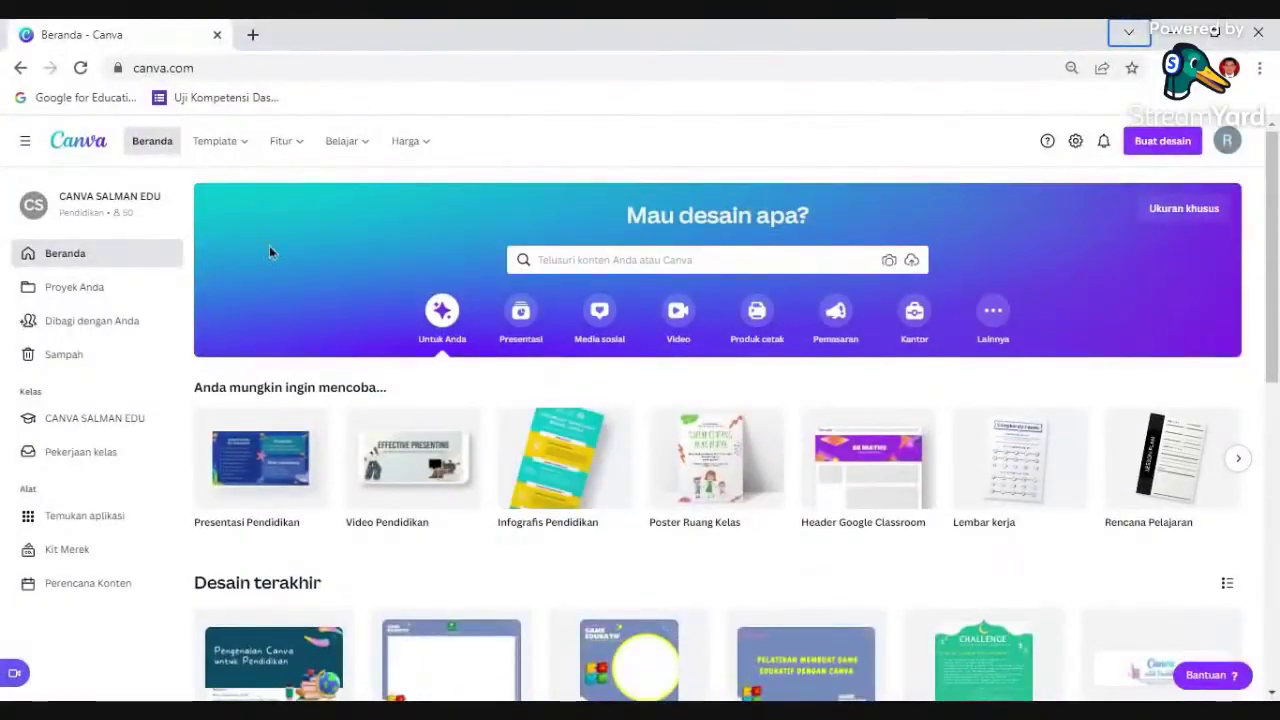
{"action": "mouse_move", "coordinate": [220, 141]}
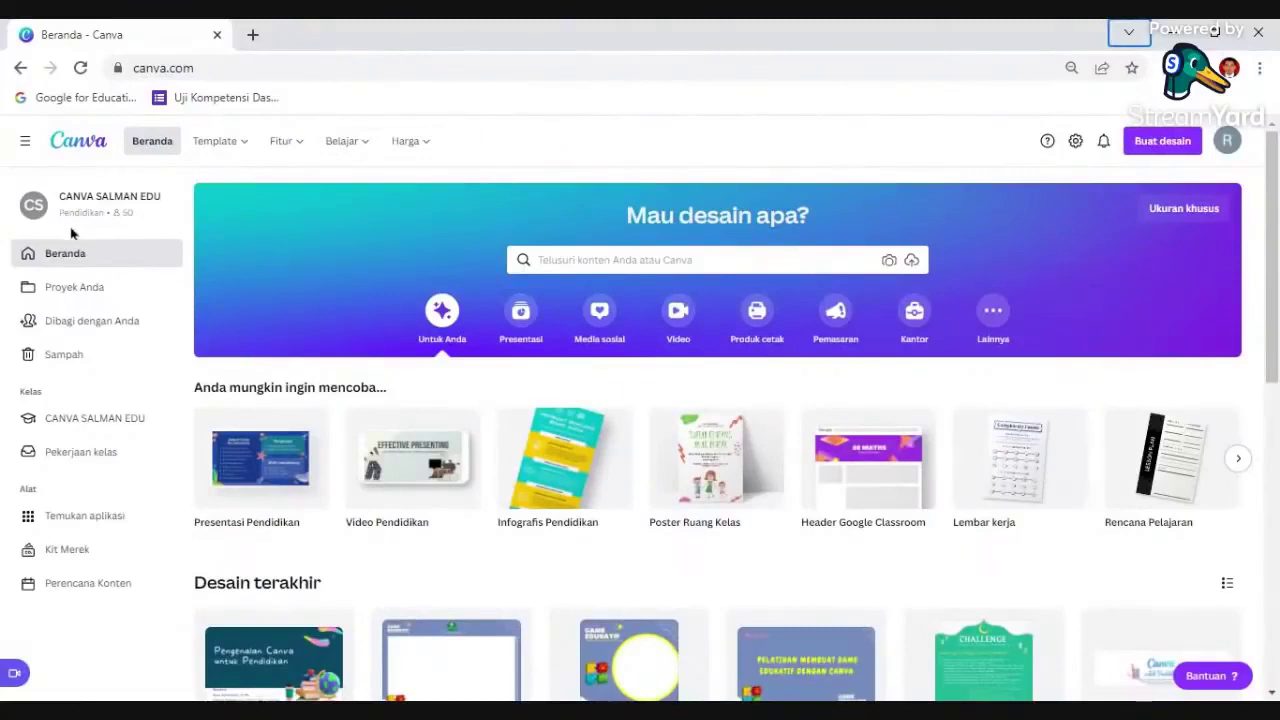
Log out of the current Canva account.
{"action": "left_click", "coordinate": [1227, 141]}
{"action": "left_click", "coordinate": [1063, 378]}
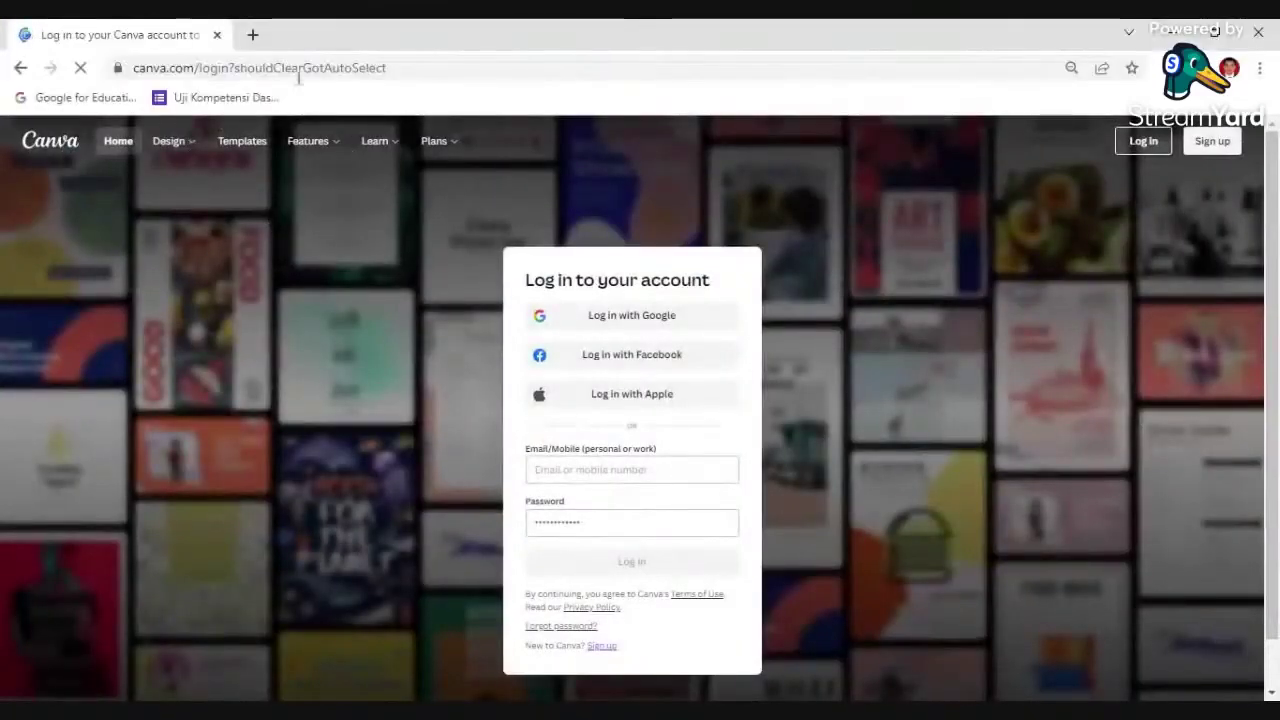
{"action": "left_click", "coordinate": [298, 72]}
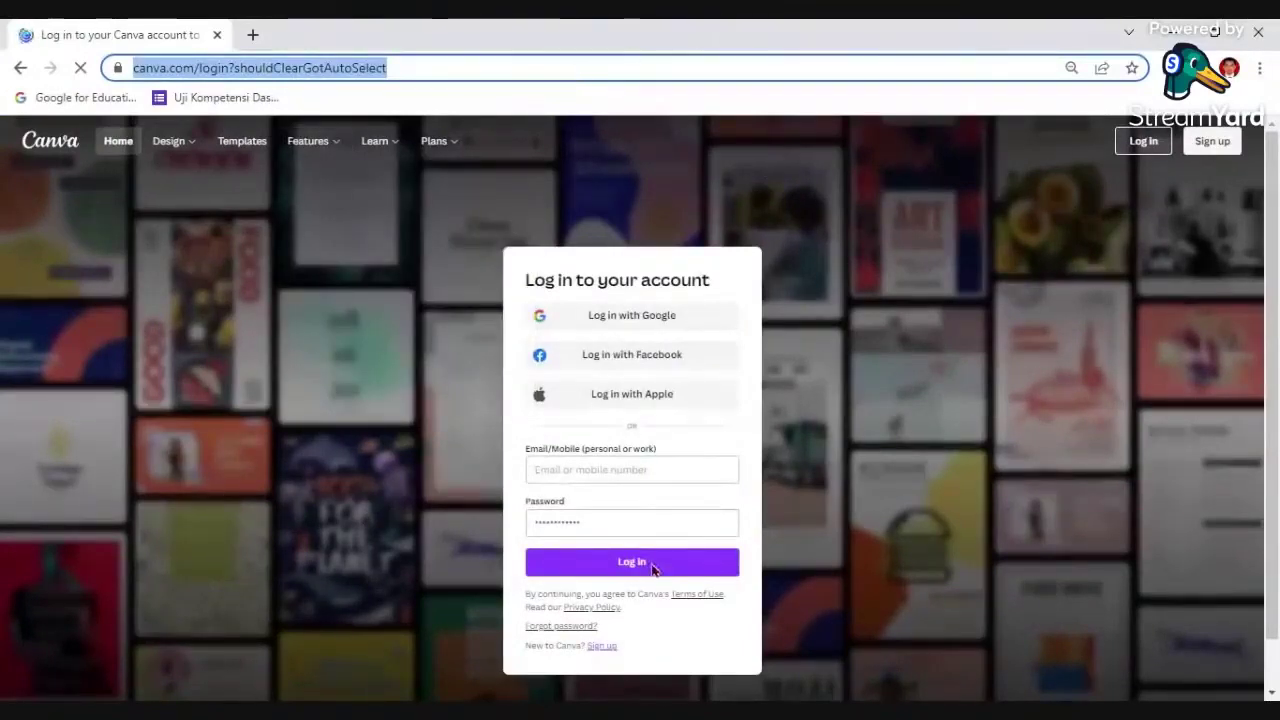
Load Canva from its shortcut in a new browser tab and close the old login tab.
{"action": "left_click", "coordinate": [252, 36]}
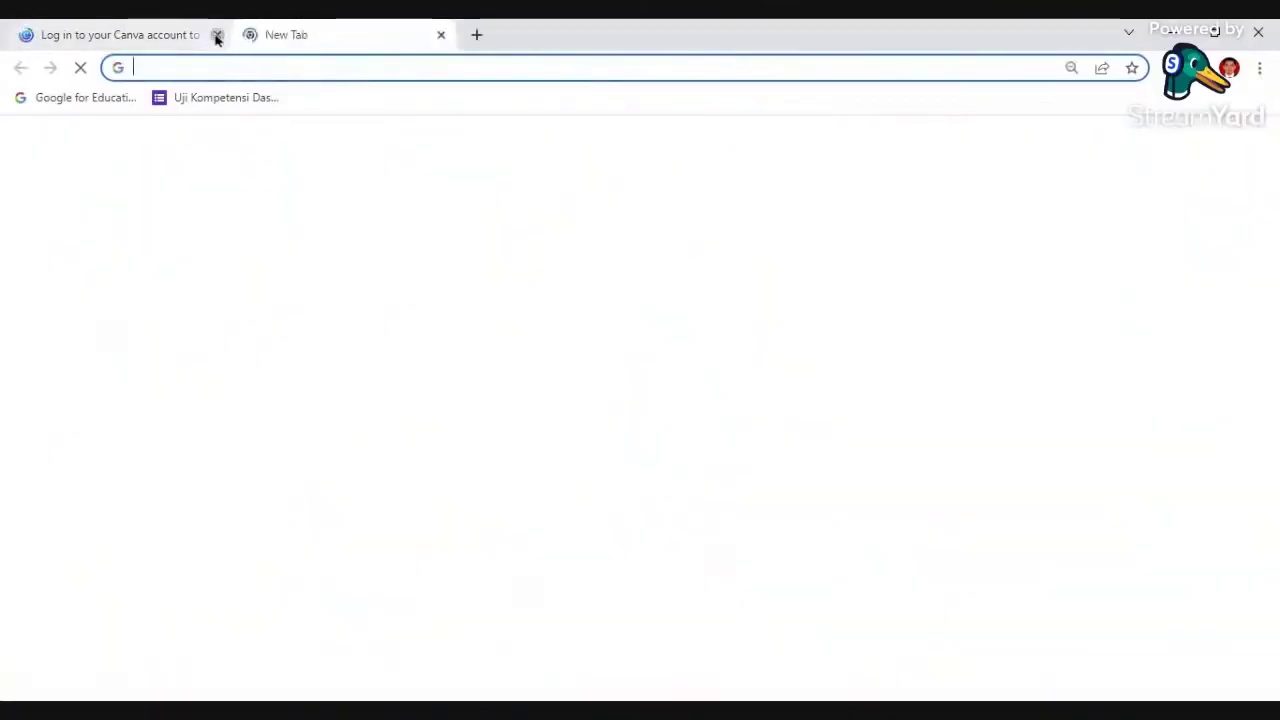
{"action": "left_click", "coordinate": [216, 36]}
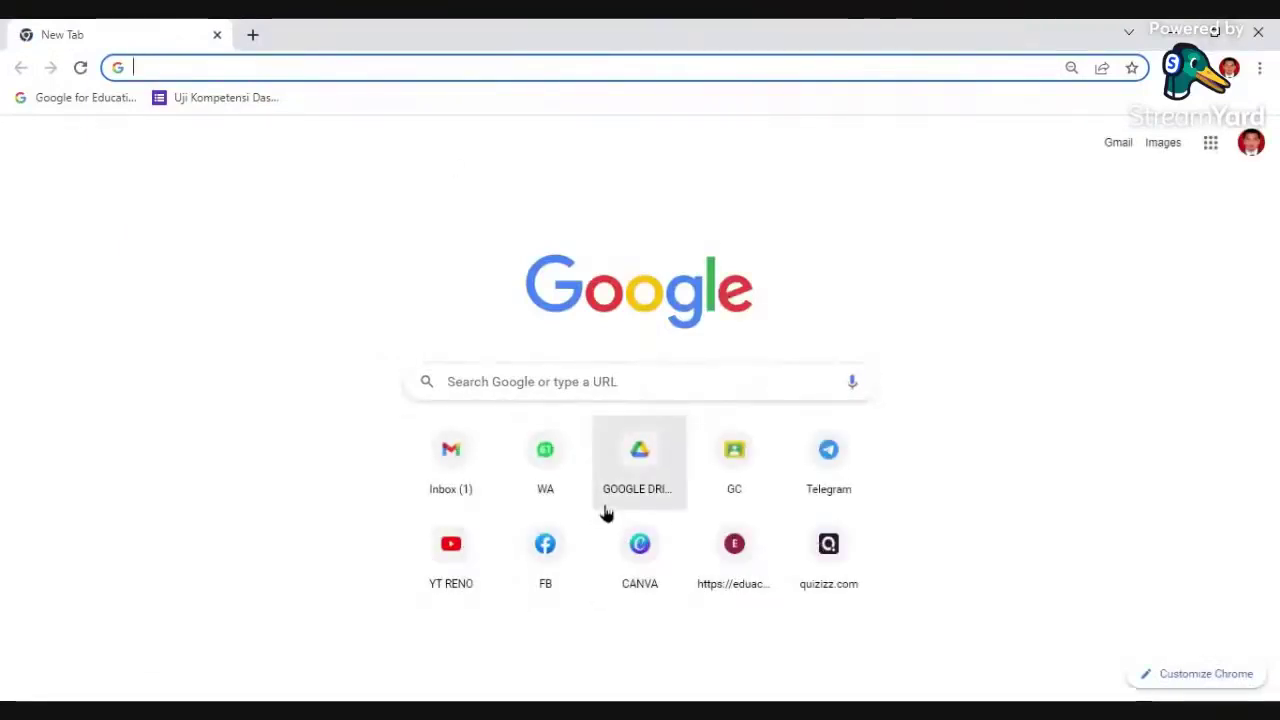
{"action": "left_click", "coordinate": [641, 565]}
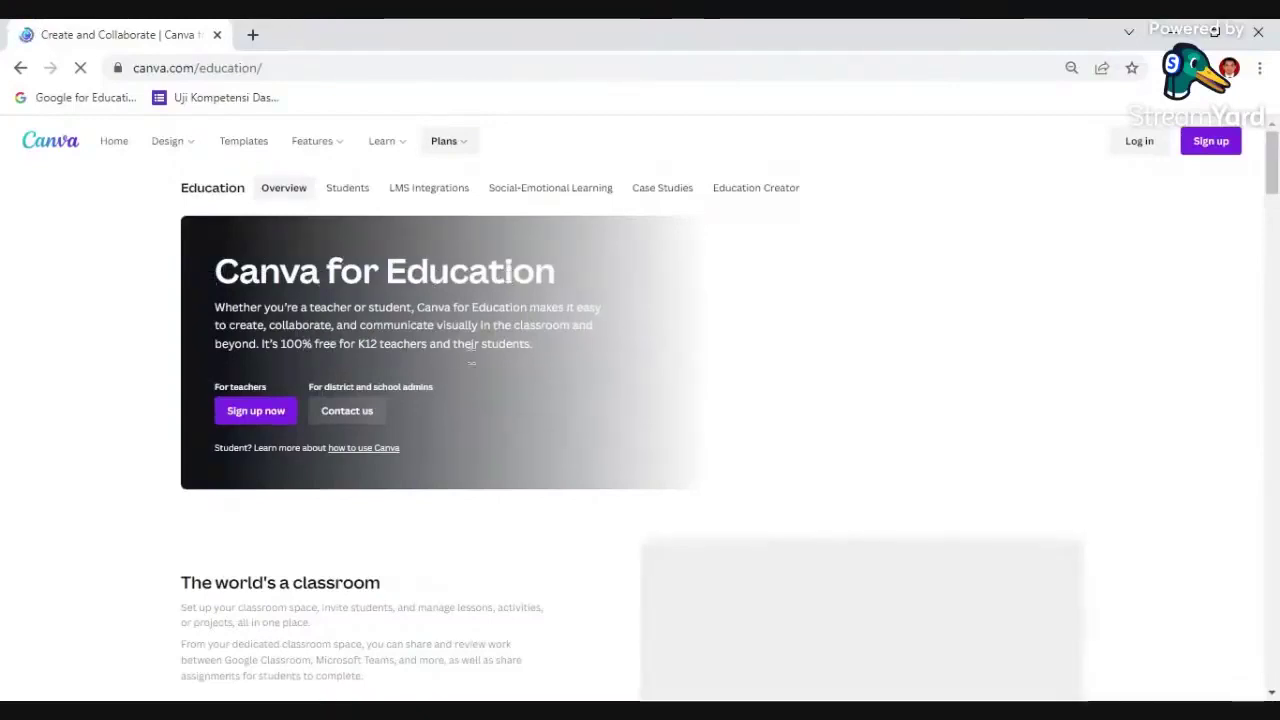
{"action": "left_click_drag", "start_coordinate": [535, 362], "coordinate": [643, 386]}
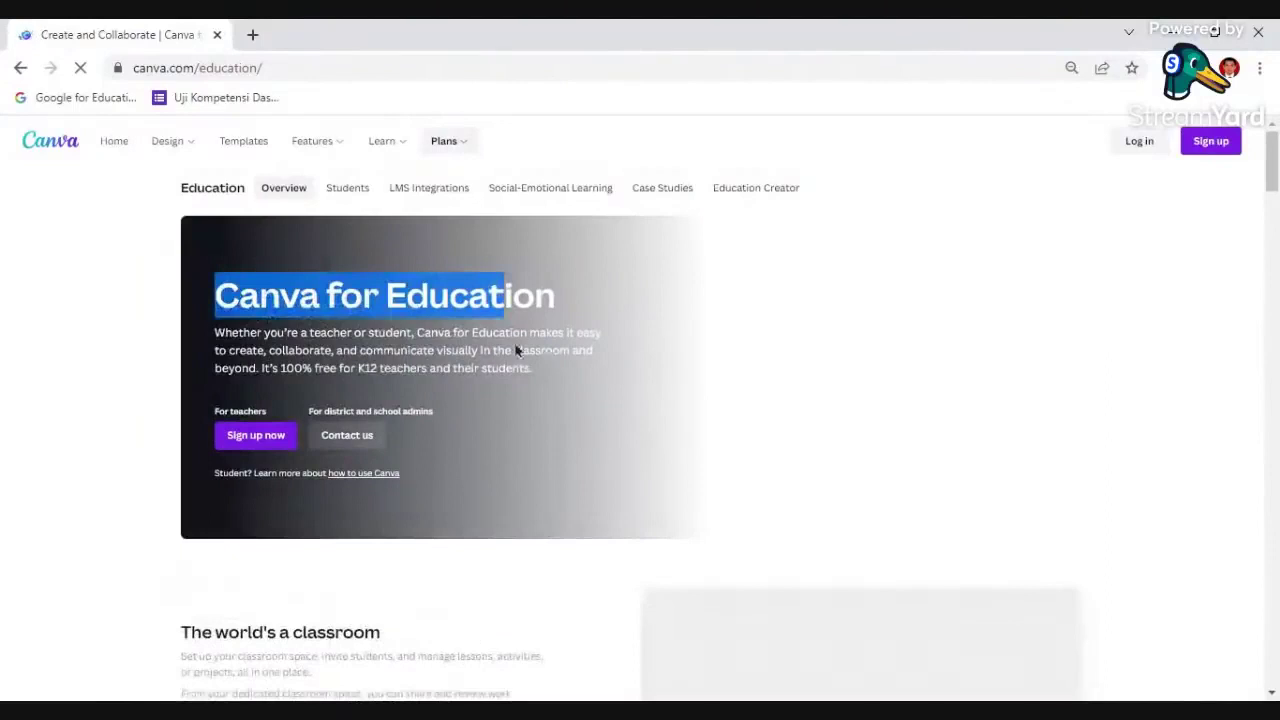
{"action": "left_click", "coordinate": [177, 314]}
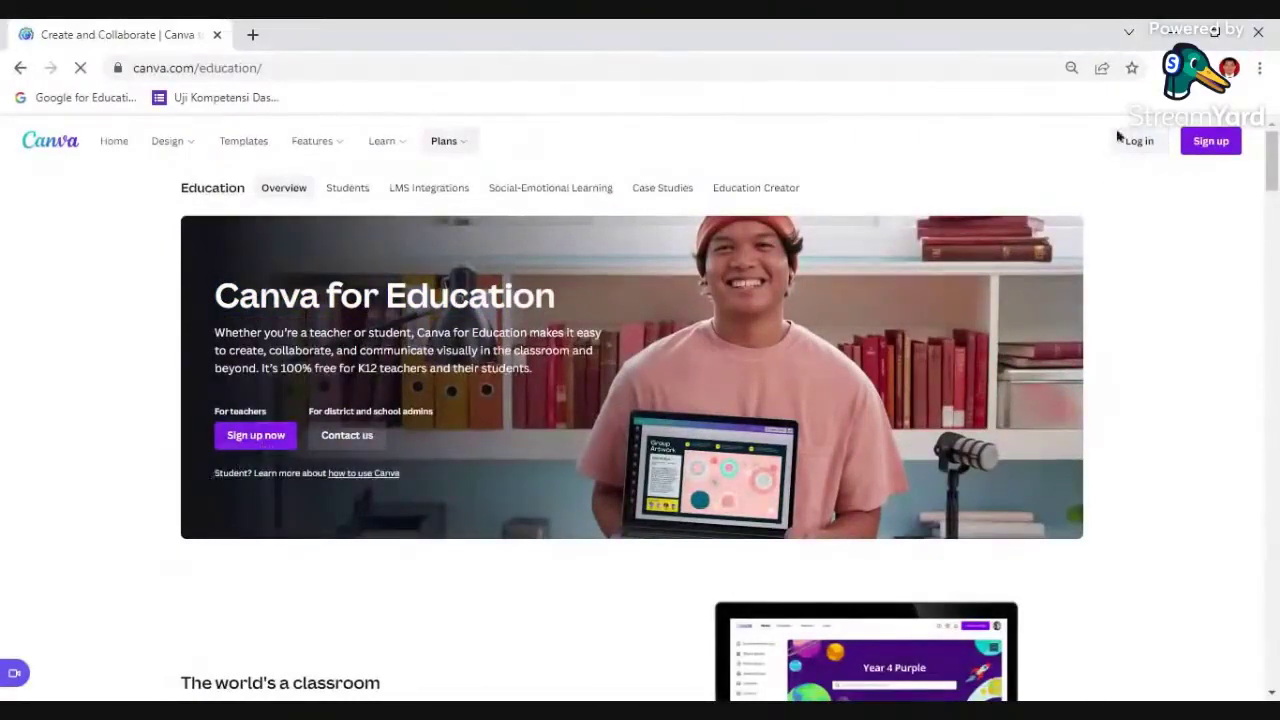
Log in to Canva with the Google account option.
{"action": "left_click", "coordinate": [1151, 152]}
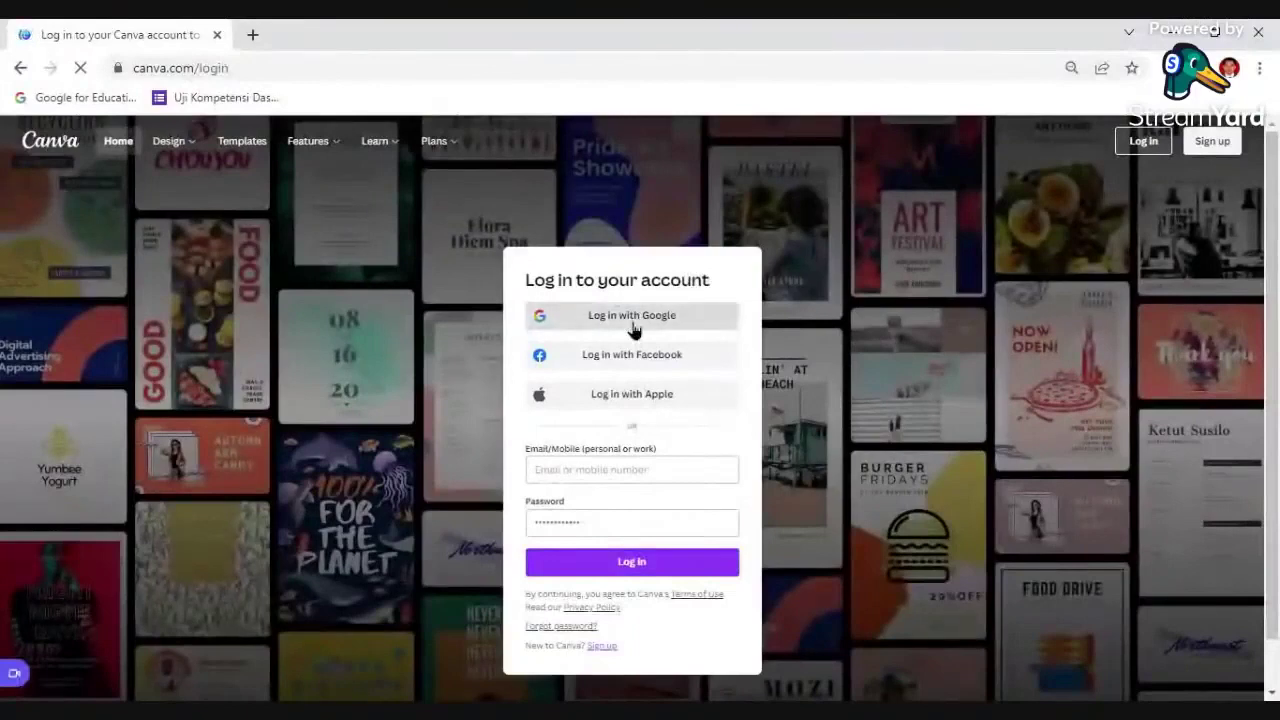
{"action": "left_click", "coordinate": [632, 316]}
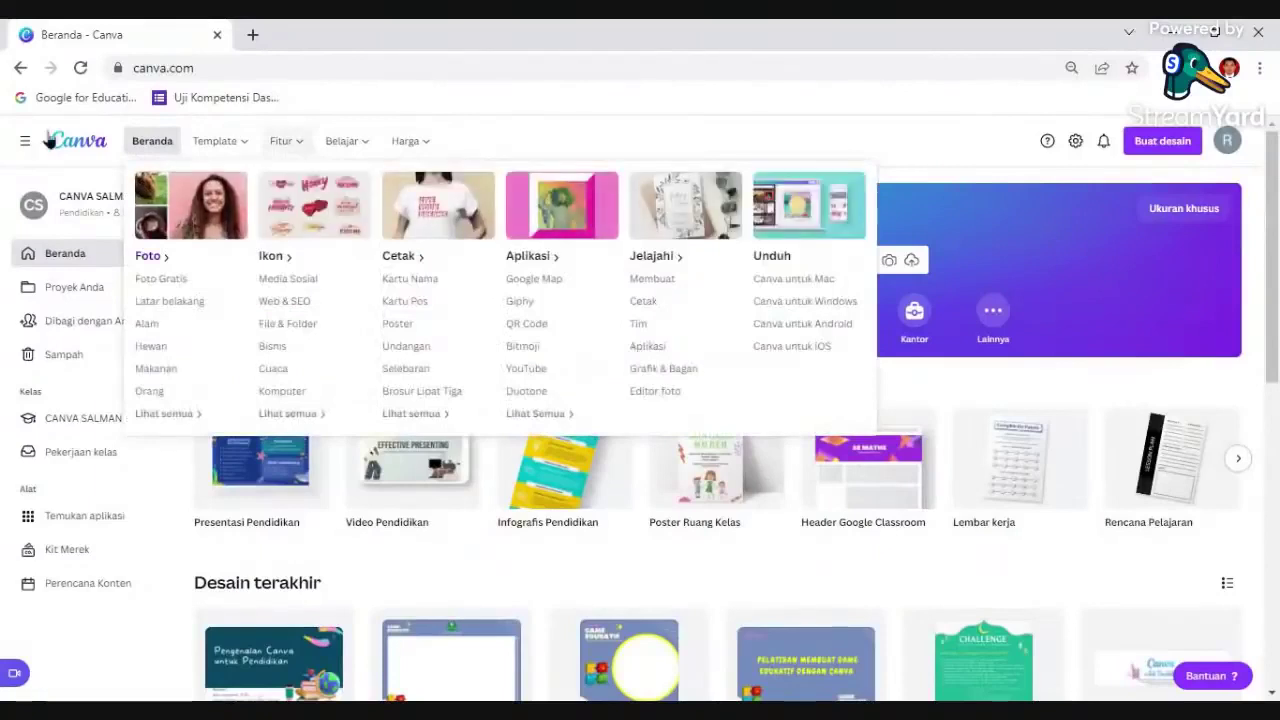
{"action": "mouse_move", "coordinate": [368, 150]}
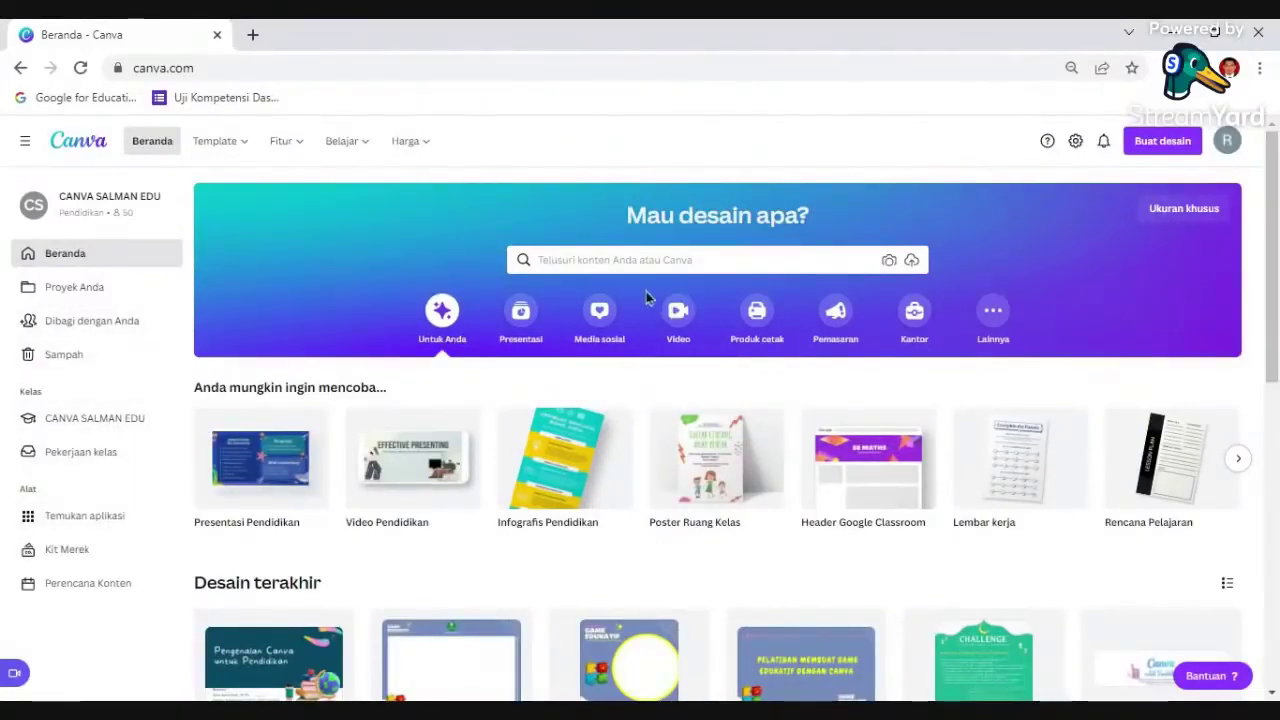
{"action": "left_click", "coordinate": [634, 262]}
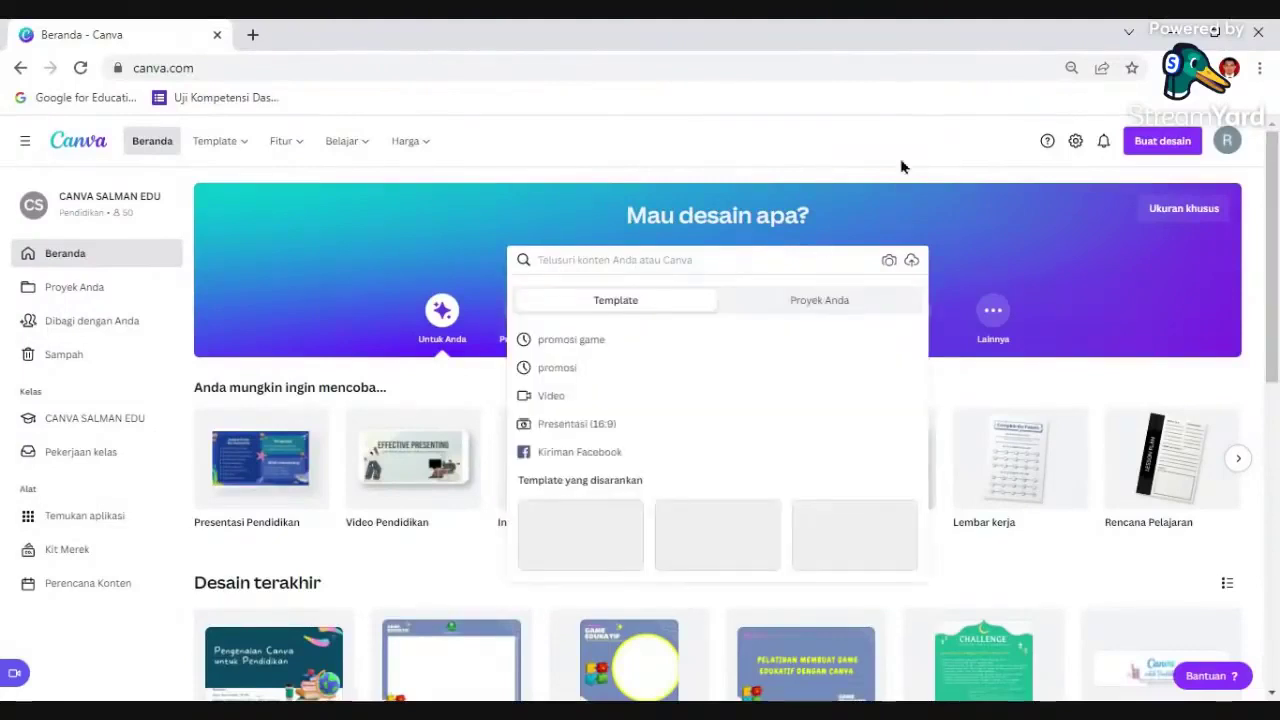
{"action": "left_click", "coordinate": [904, 164]}
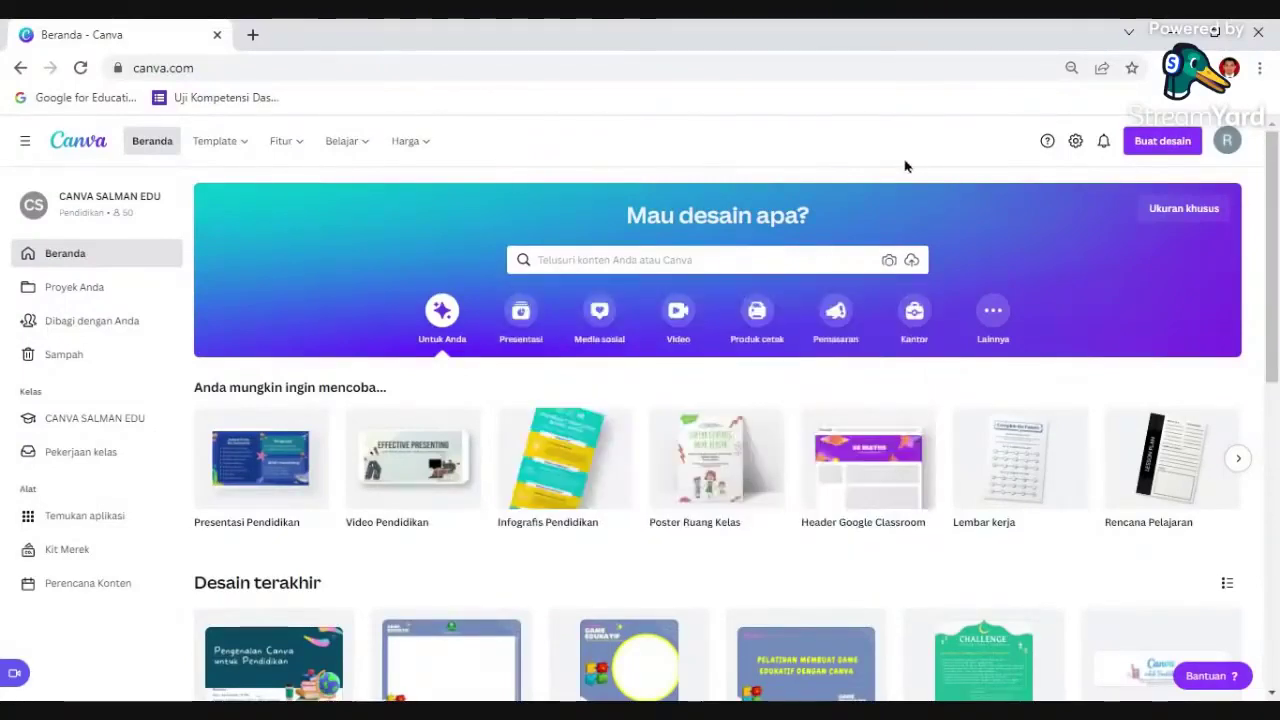
Check the team's subscription plan under Penagihan & Tim in the account settings.
{"action": "left_click", "coordinate": [1076, 143]}
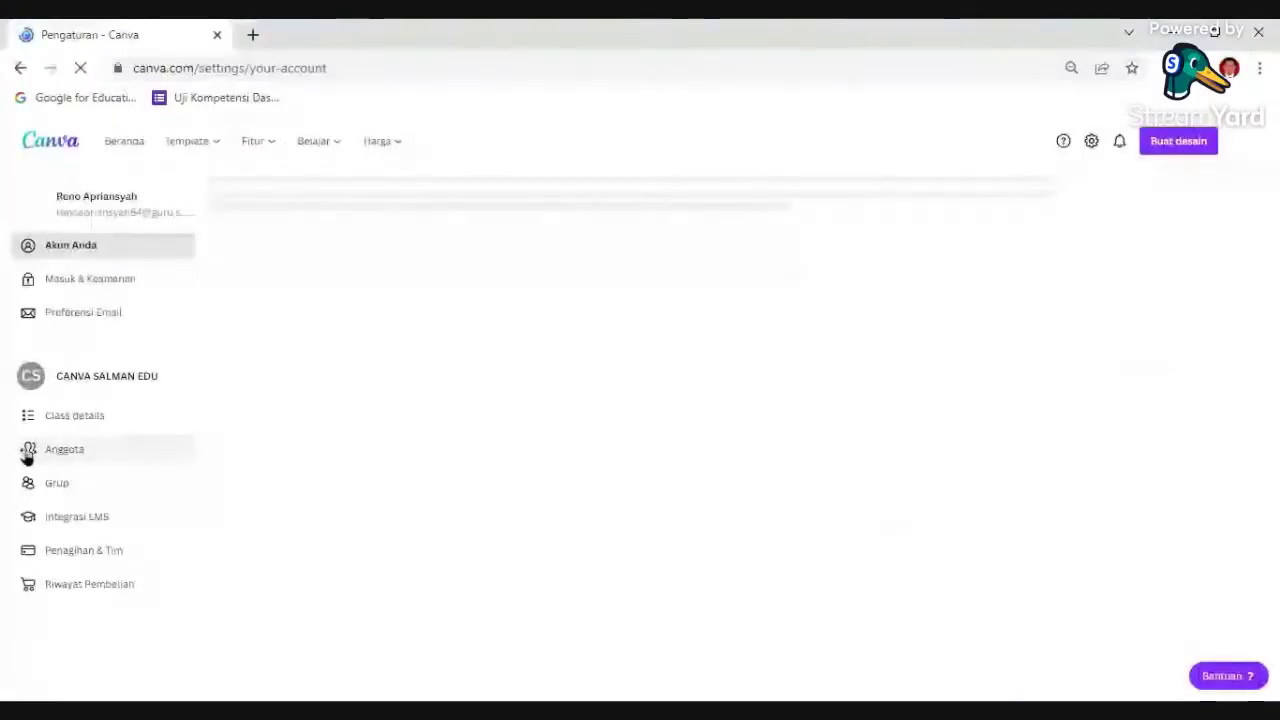
{"action": "left_click", "coordinate": [106, 553]}
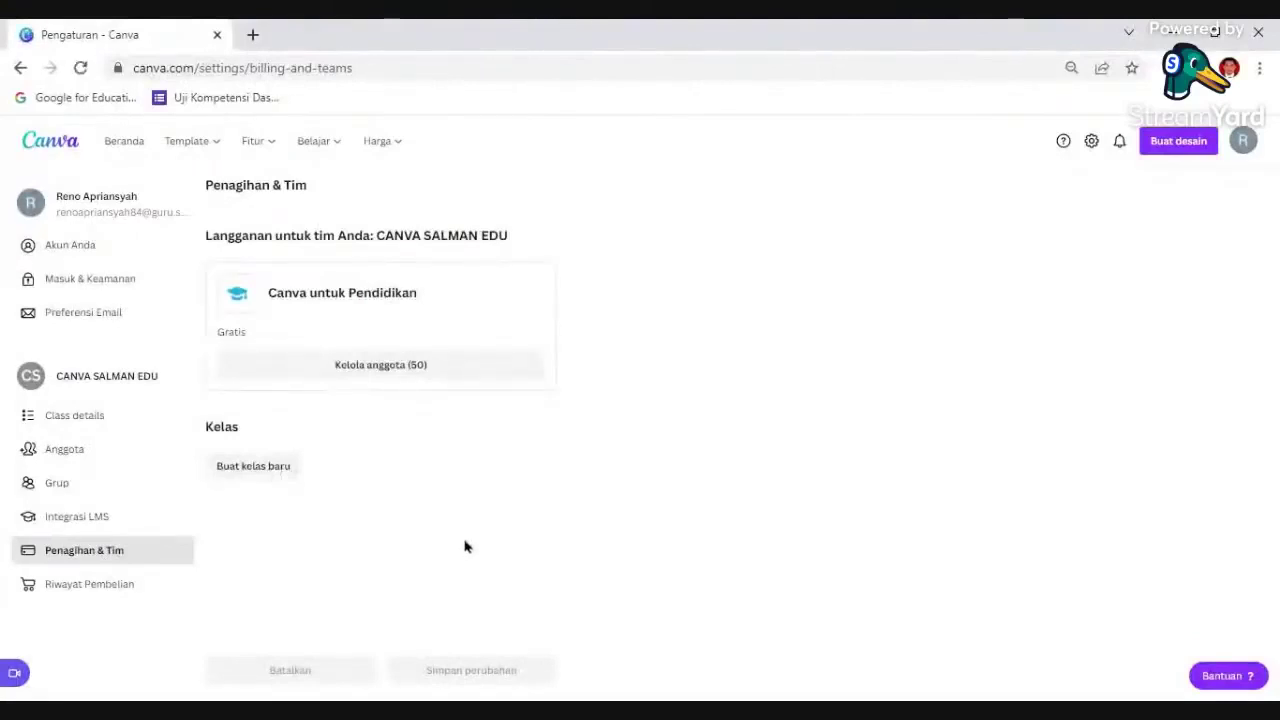
{"action": "left_click", "coordinate": [73, 563]}
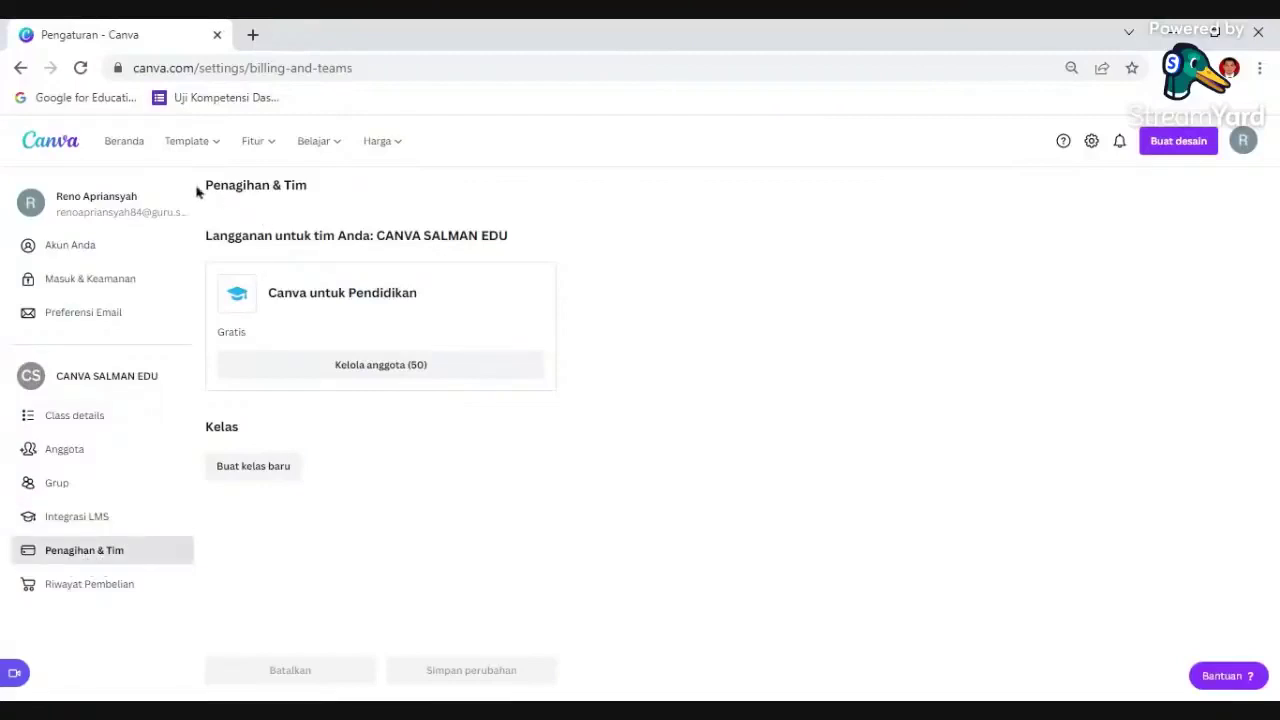
{"action": "left_click_drag", "start_coordinate": [197, 191], "coordinate": [310, 185]}
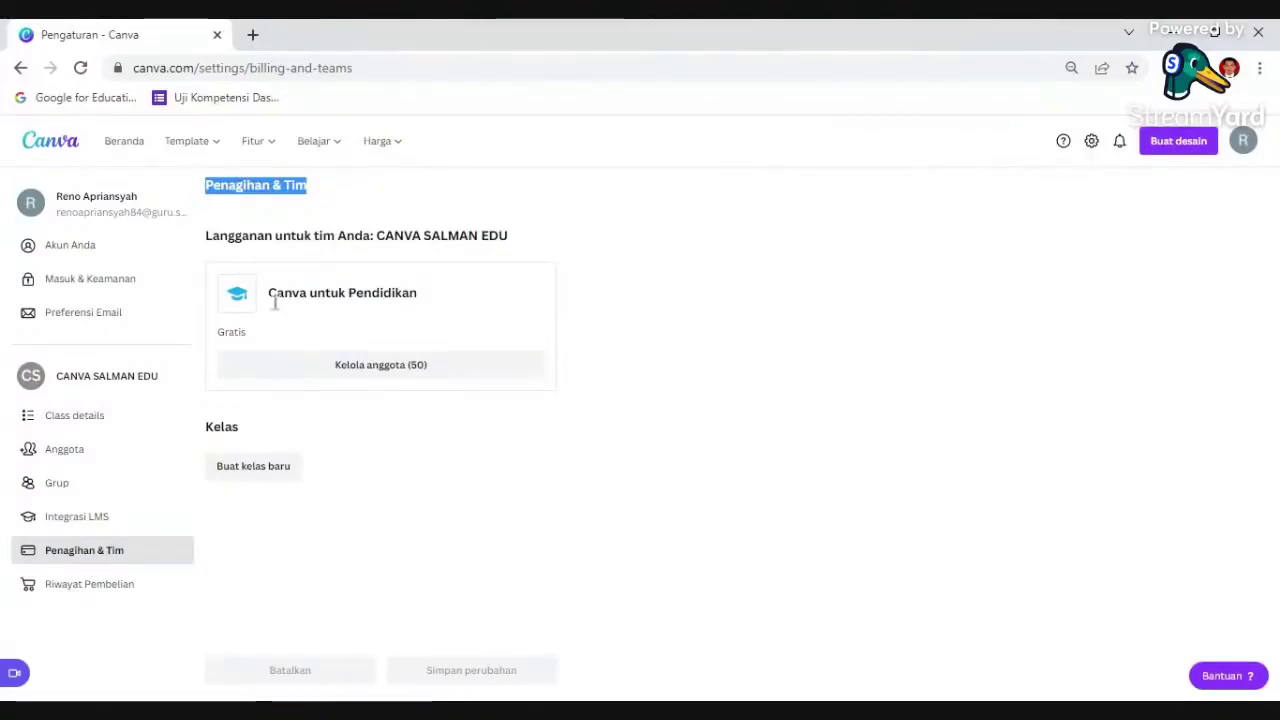
{"action": "left_click_drag", "start_coordinate": [268, 293], "coordinate": [437, 311]}
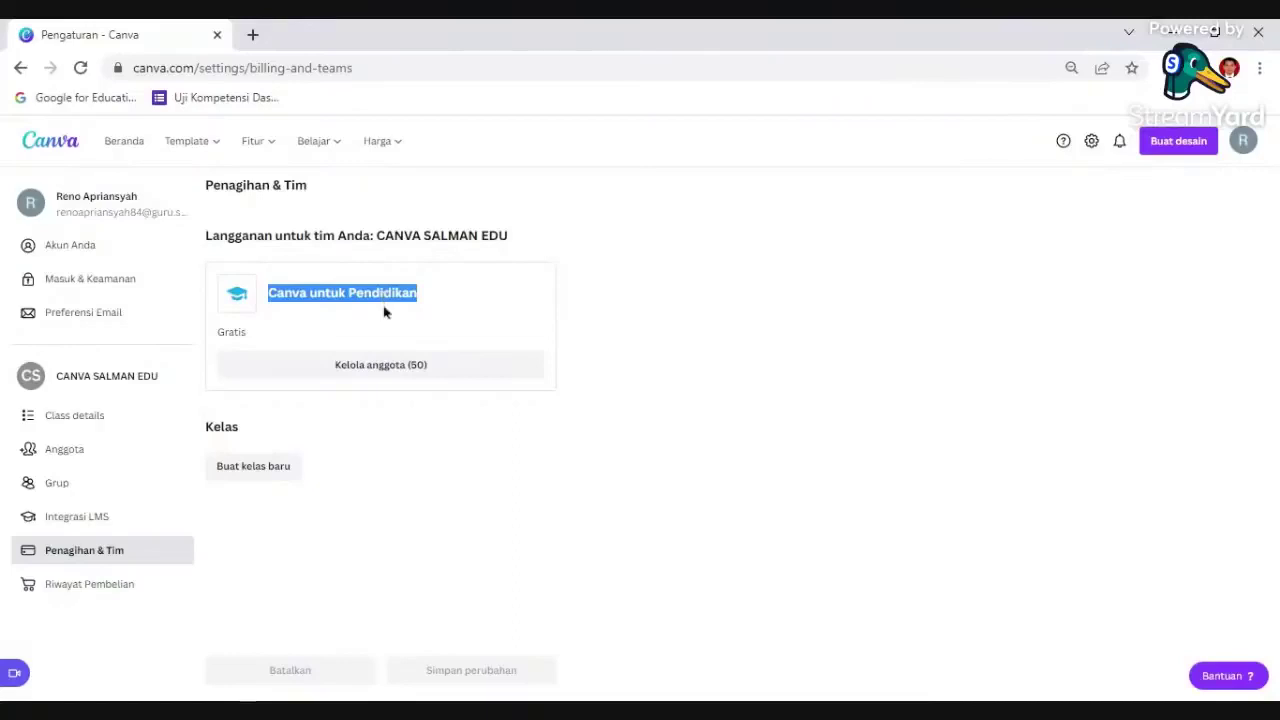
{"action": "left_click", "coordinate": [791, 236]}
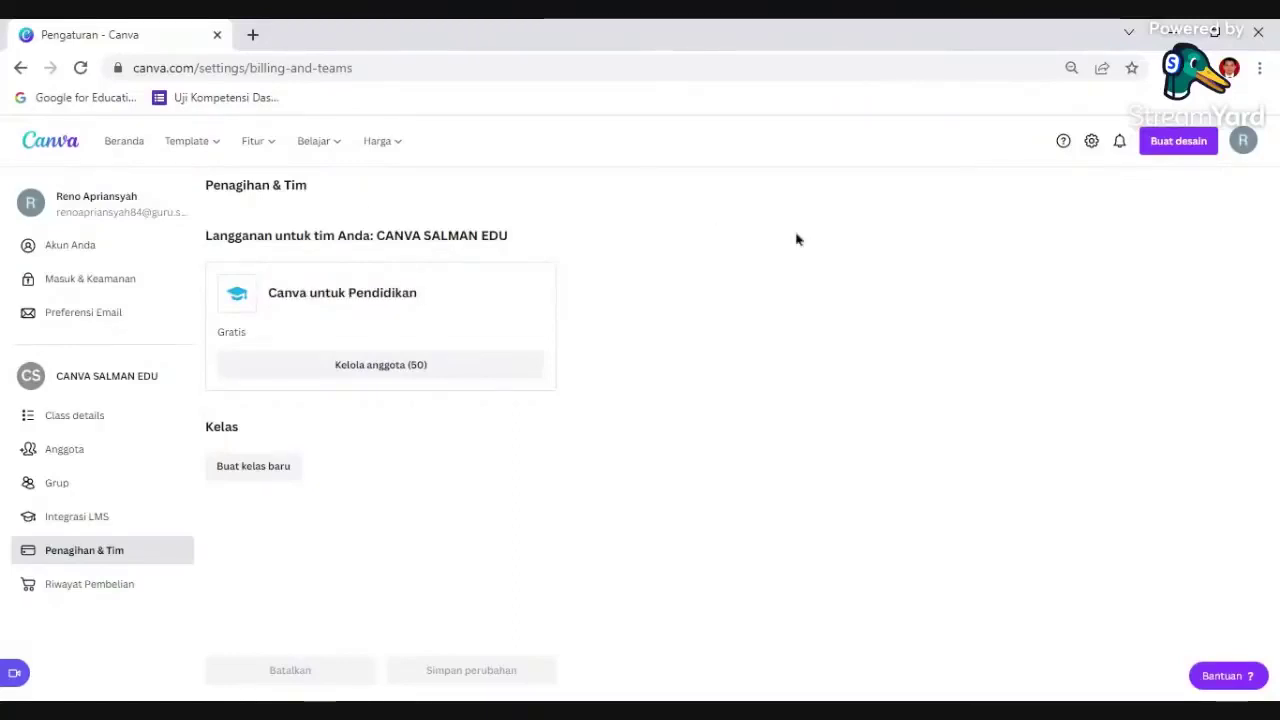
Return to the home page and browse the suggested design types offered for a new design.
{"action": "left_click", "coordinate": [126, 146]}
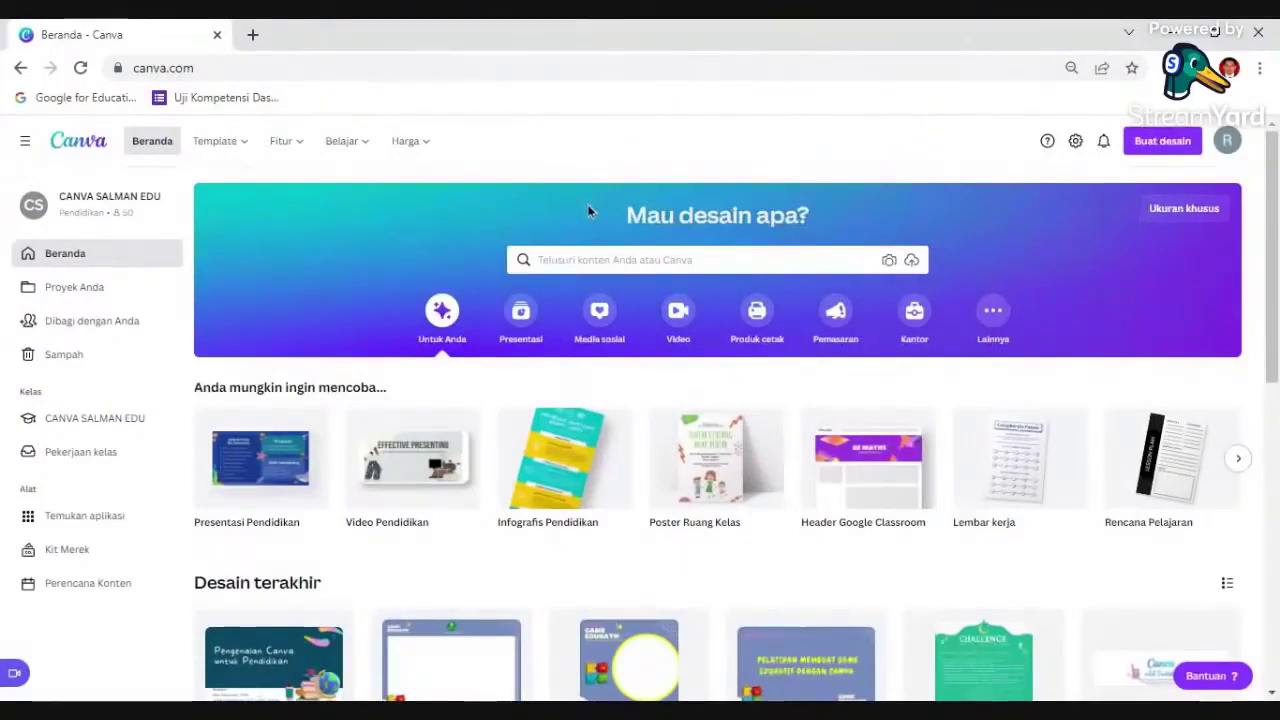
{"action": "left_click", "coordinate": [1174, 147]}
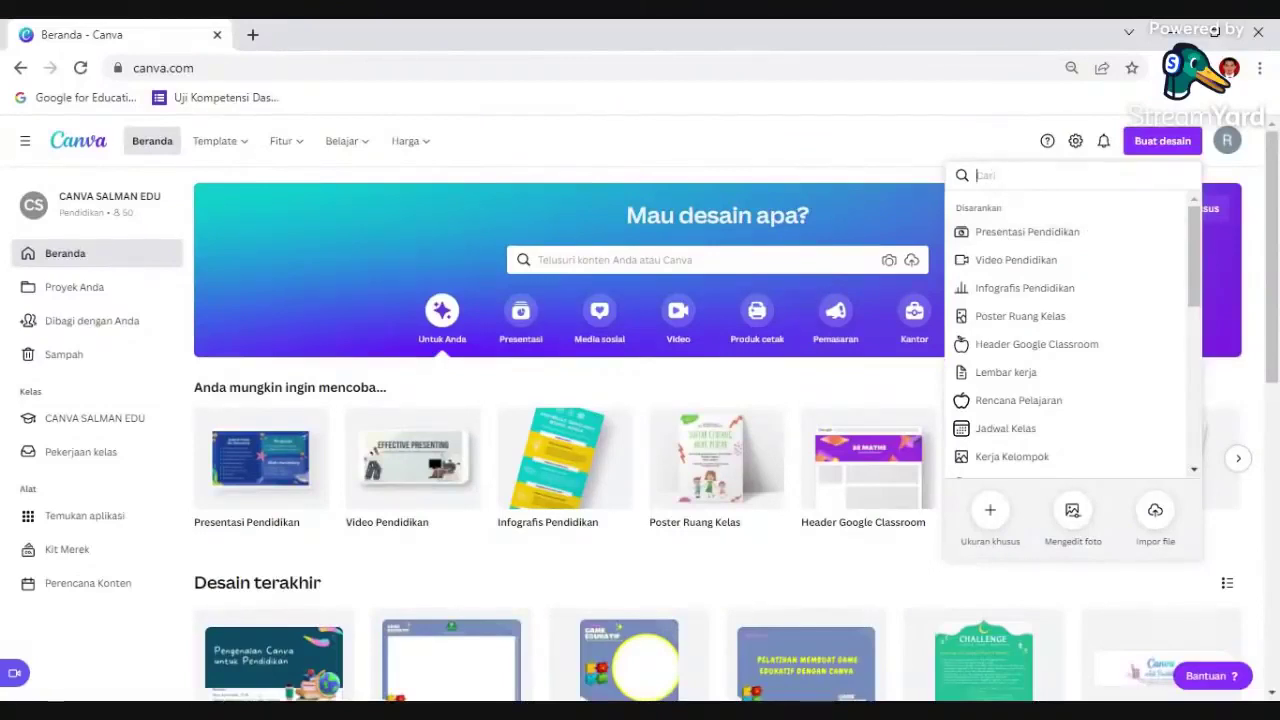
{"action": "left_click", "coordinate": [985, 175]}
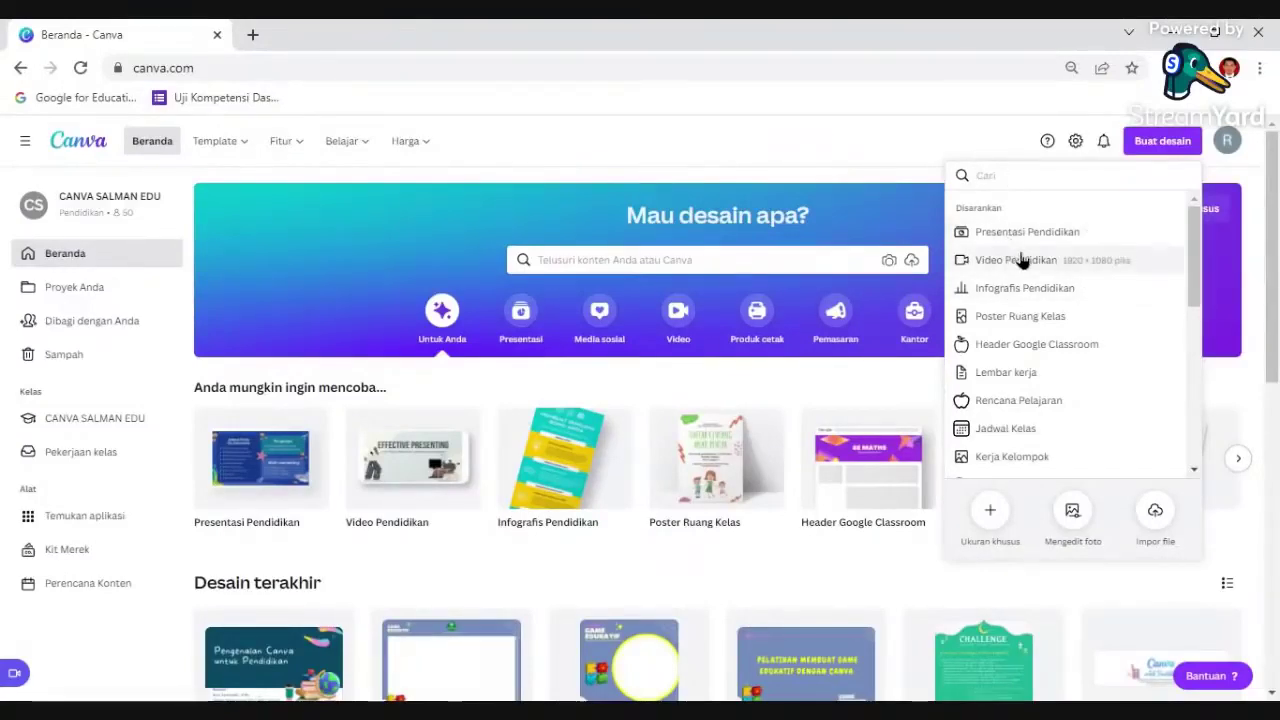
{"action": "scroll", "coordinate": [1010, 250], "scroll_direction": "down", "scroll_amount": 2}
{"action": "scroll", "coordinate": [1020, 260], "scroll_direction": "up", "scroll_amount": 2}
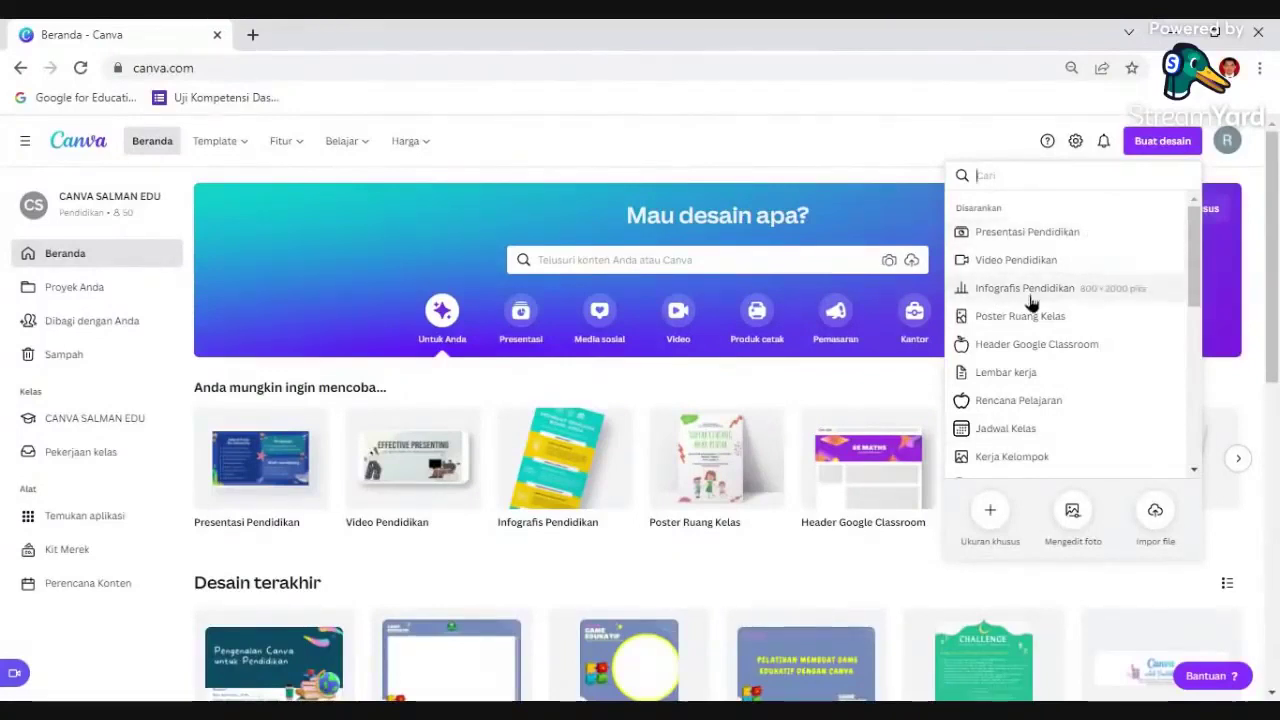
{"action": "scroll", "coordinate": [1020, 410], "scroll_direction": "down", "scroll_amount": 5}
{"action": "scroll", "coordinate": [1035, 397], "scroll_direction": "down", "scroll_amount": 2}
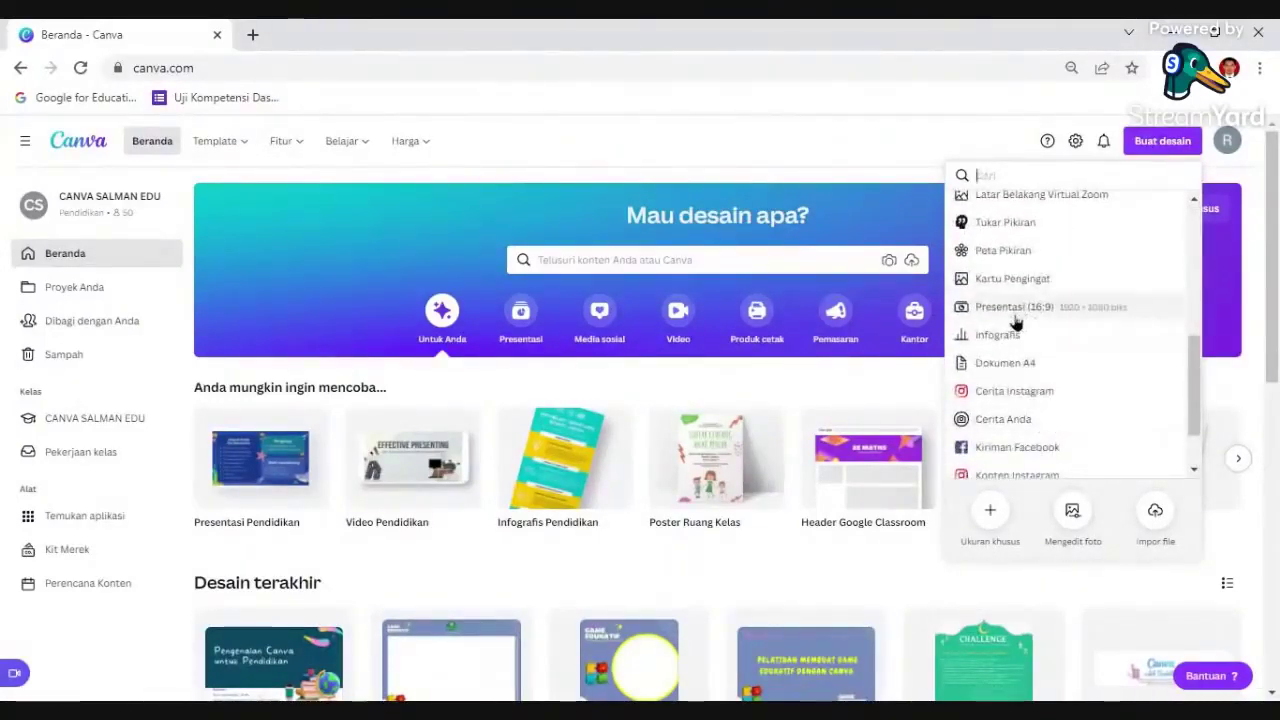
{"action": "scroll", "coordinate": [1027, 310], "scroll_direction": "up", "scroll_amount": 3}
{"action": "scroll", "coordinate": [1027, 300], "scroll_direction": "up", "scroll_amount": 2}
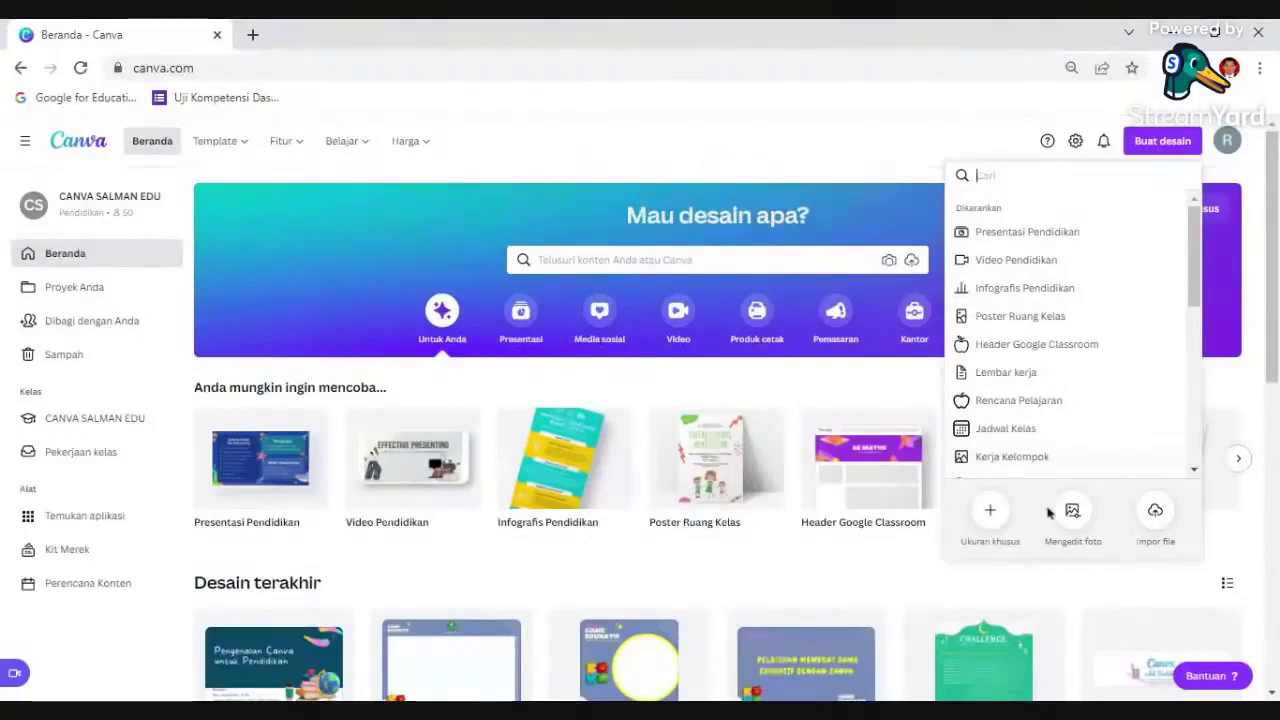
Open the custom size settings for a new design and examine the width and height fields and the available units.
{"action": "left_click", "coordinate": [991, 511]}
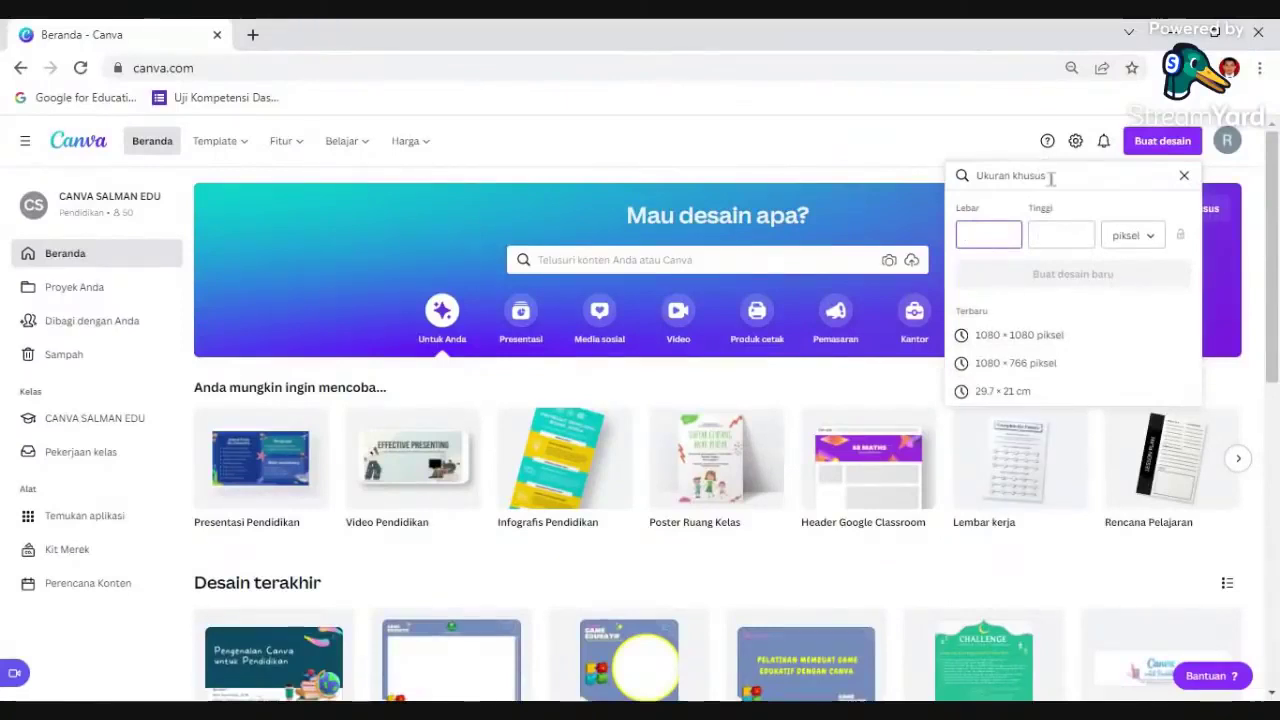
{"action": "left_click", "coordinate": [1138, 245]}
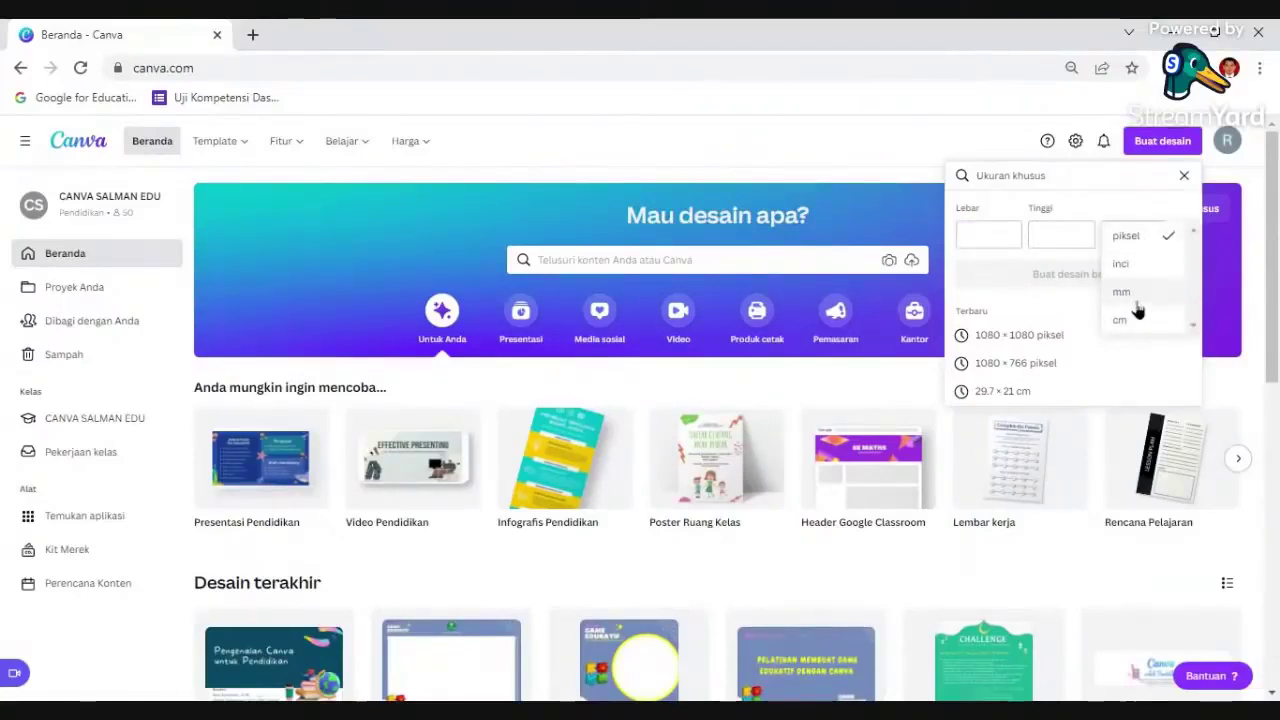
{"action": "left_click", "coordinate": [1149, 234]}
{"action": "left_click", "coordinate": [975, 233]}
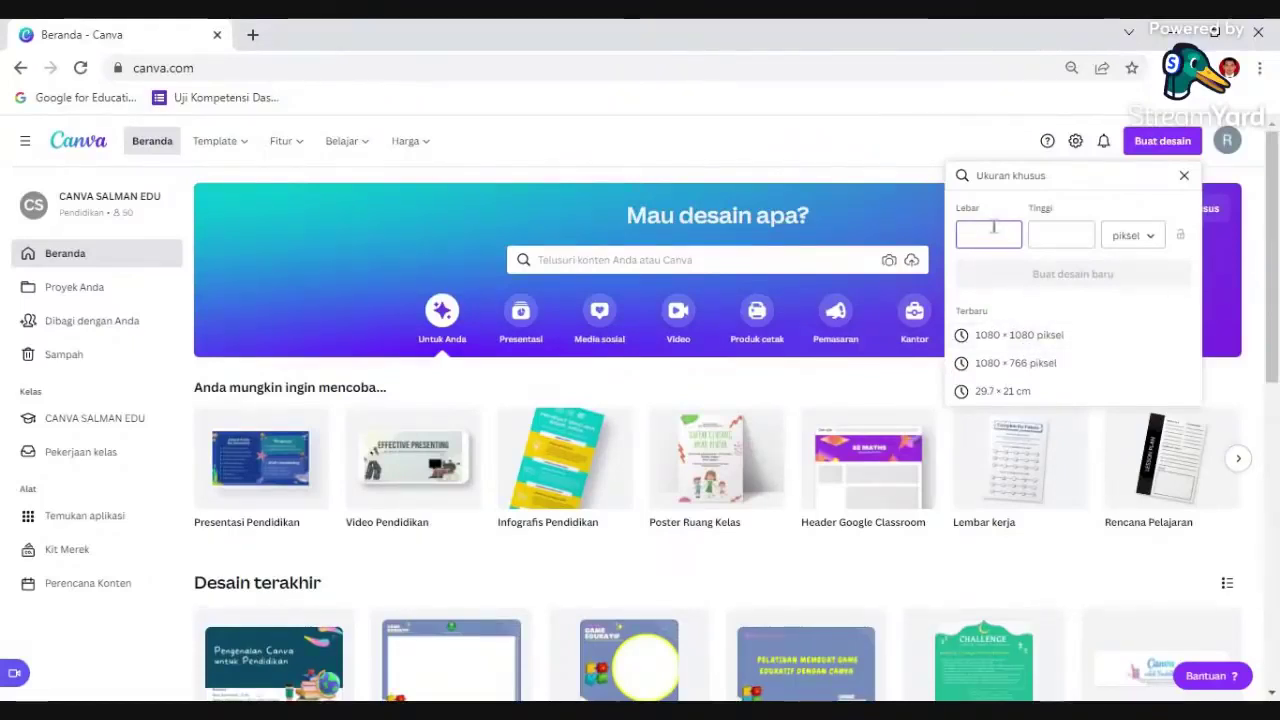
{"action": "left_click", "coordinate": [1062, 240]}
{"action": "left_click", "coordinate": [1140, 240]}
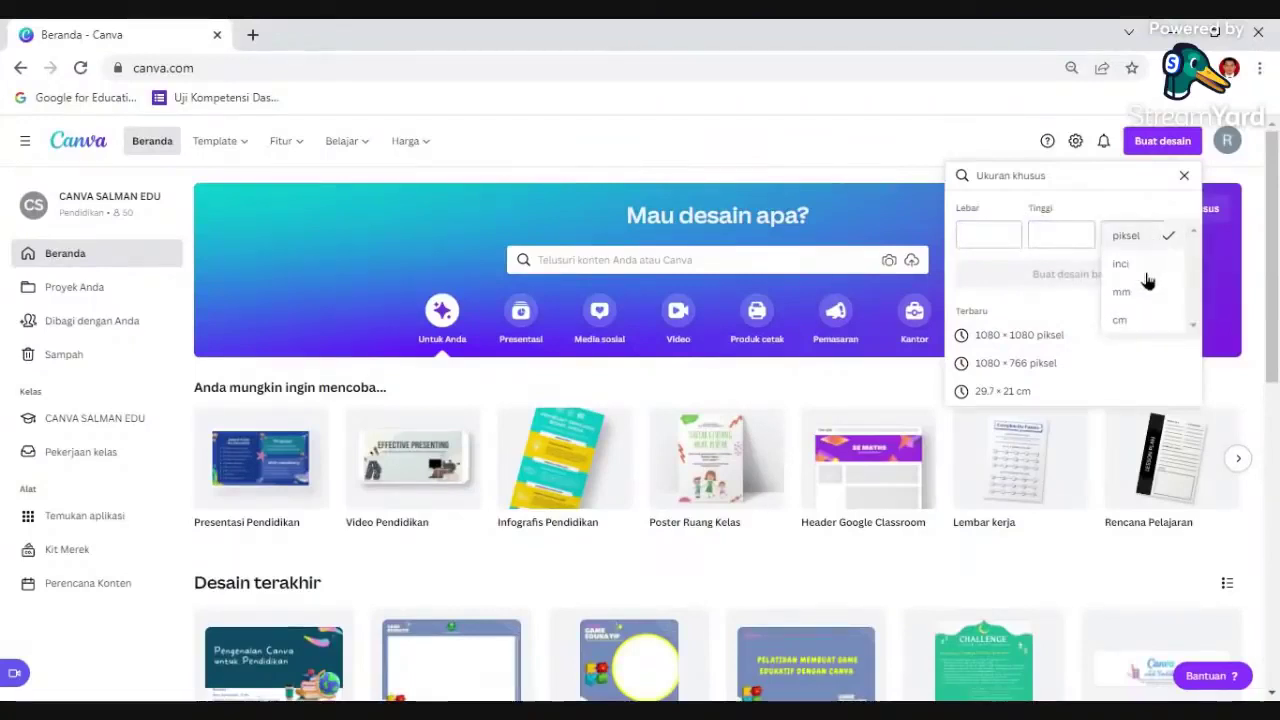
{"action": "left_click", "coordinate": [973, 226]}
{"action": "left_click", "coordinate": [974, 228]}
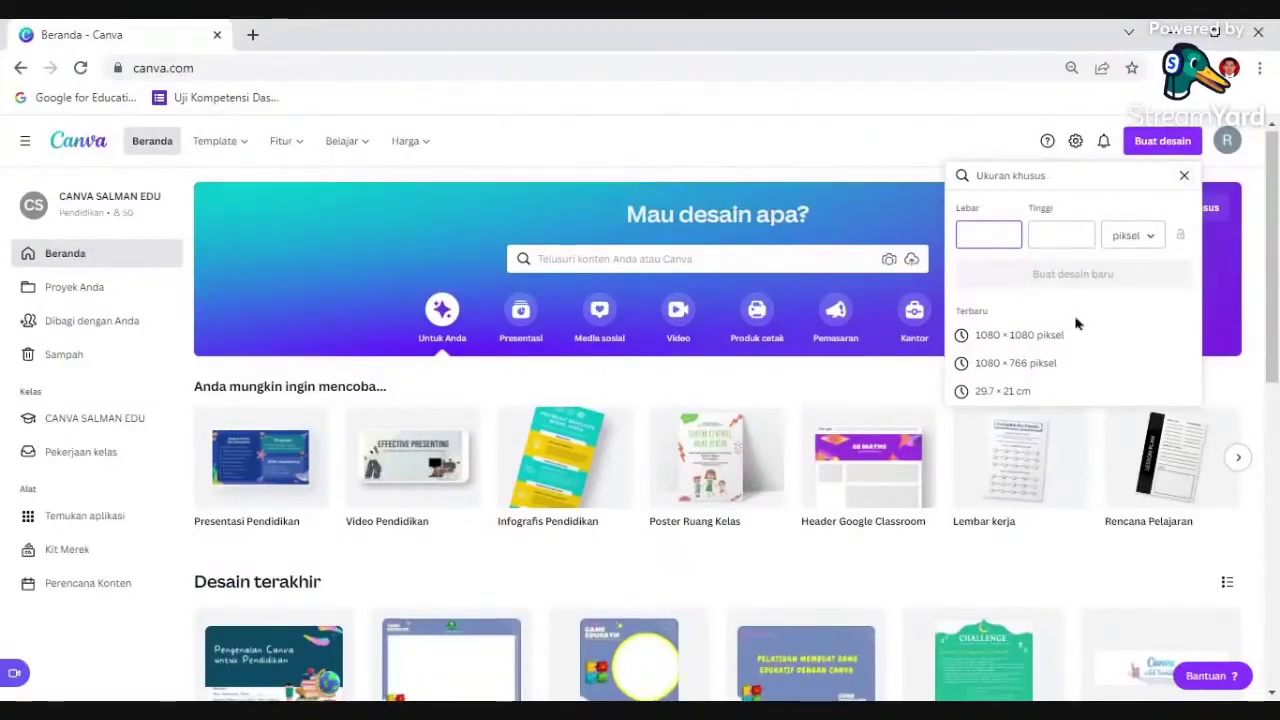
Close the custom size settings and the list of new design types.
{"action": "scroll", "coordinate": [1060, 330], "scroll_direction": "down", "scroll_amount": 1}
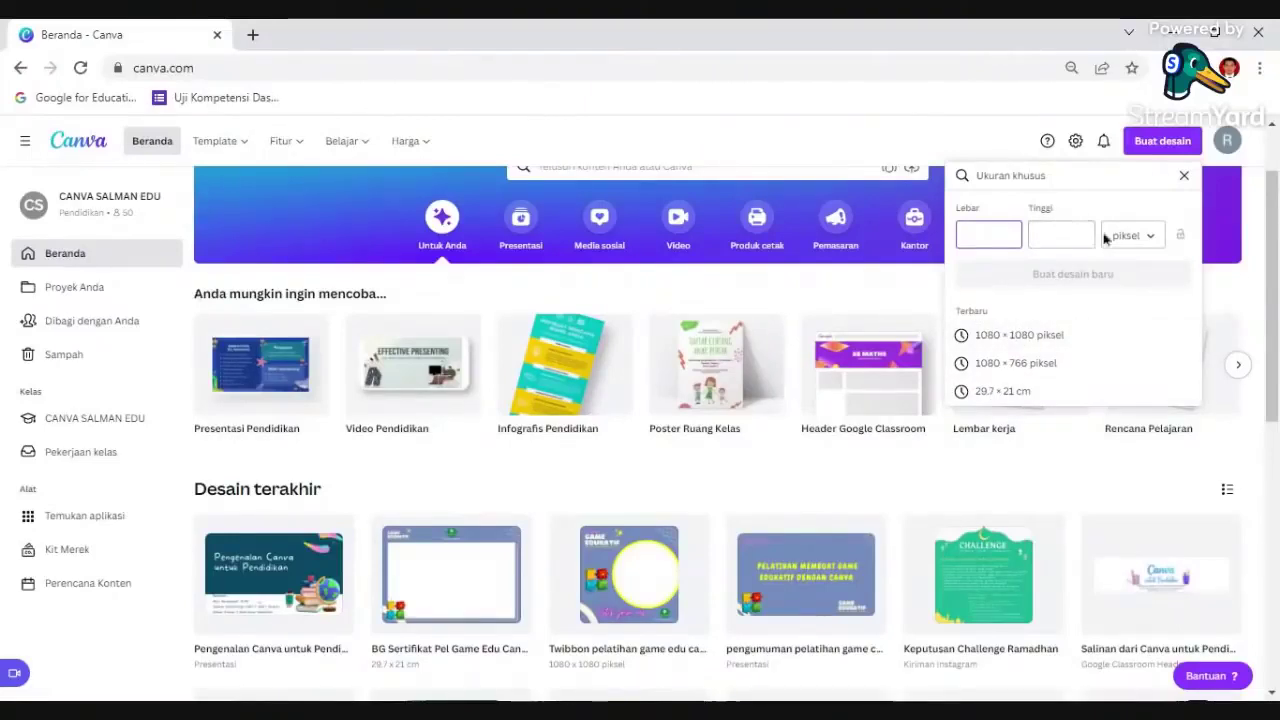
{"action": "left_click", "coordinate": [1187, 182]}
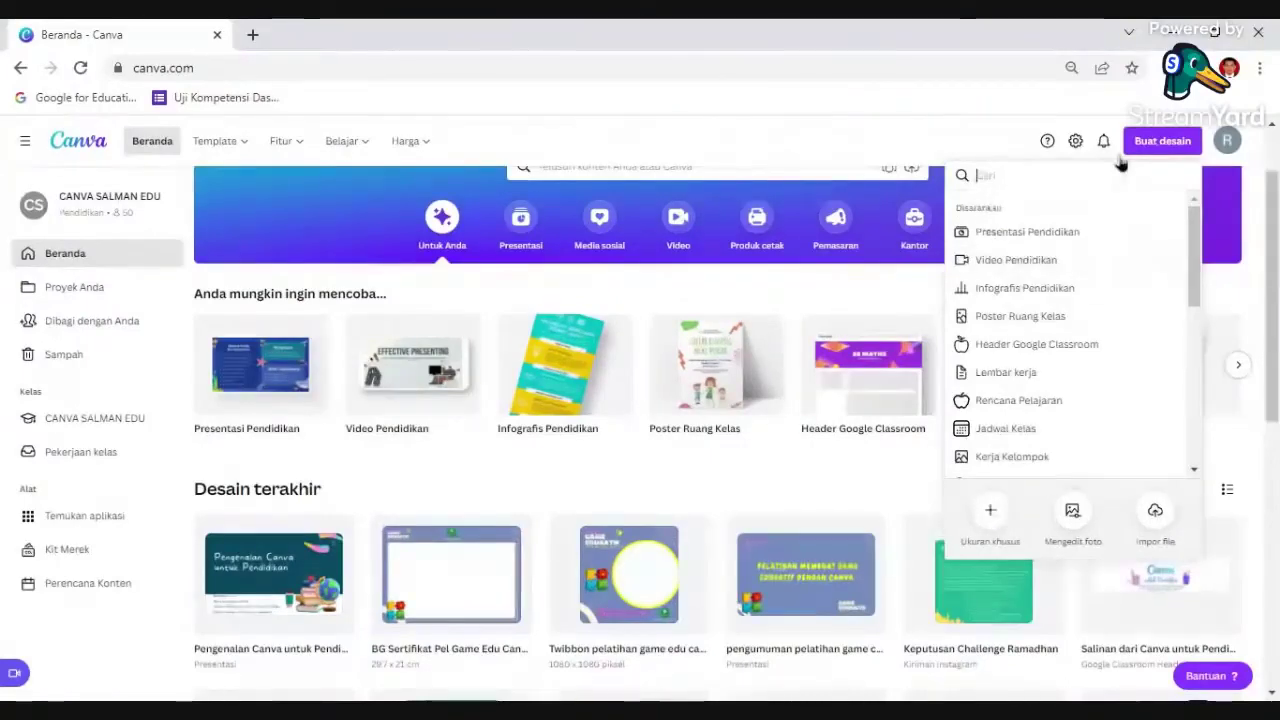
{"action": "left_click", "coordinate": [1162, 143]}
{"action": "scroll", "coordinate": [660, 415], "scroll_direction": "up", "scroll_amount": 1}
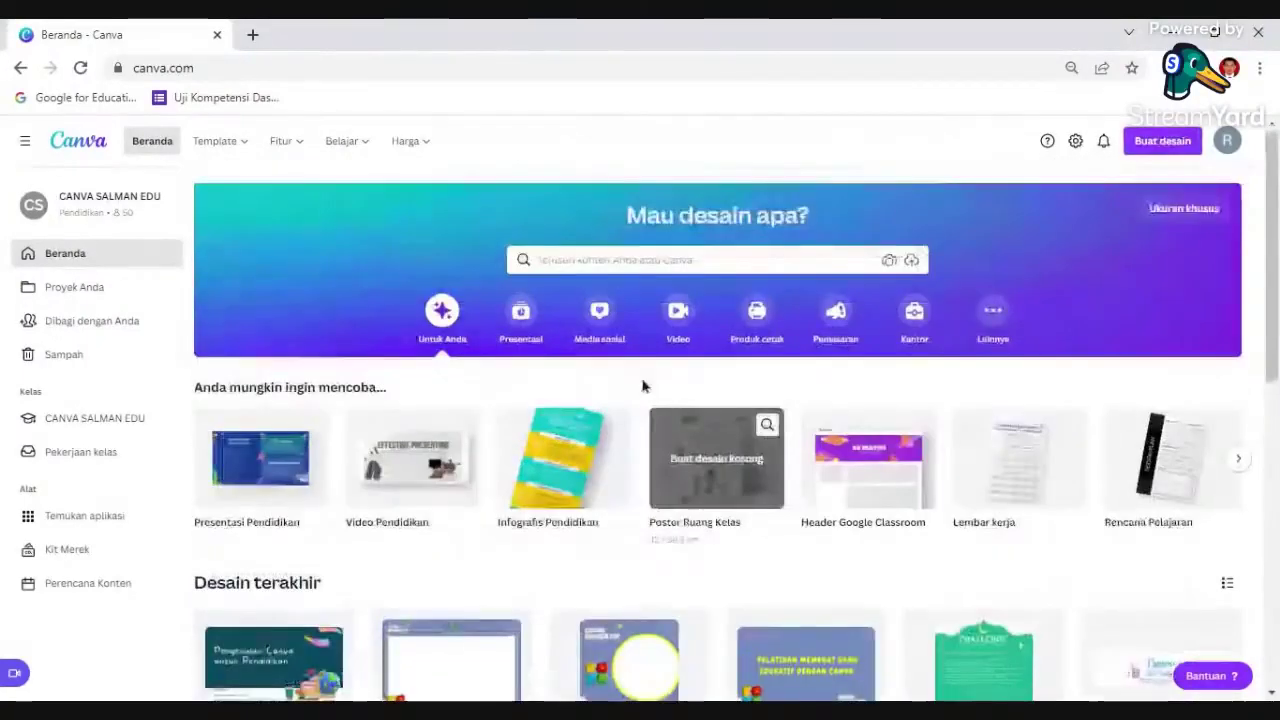
Look up template suggestions for "game" from the home page search, clear the term and close the suggestions.
{"action": "left_click", "coordinate": [554, 261]}
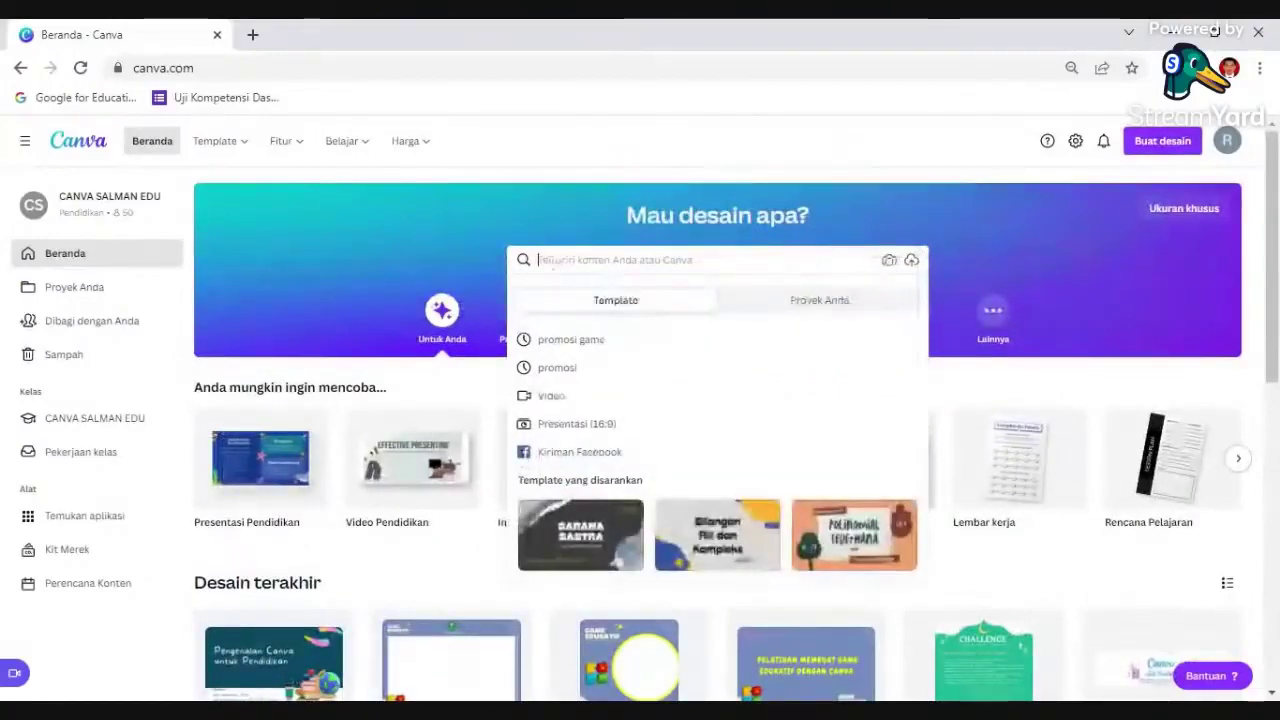
{"action": "type", "text": "game"}
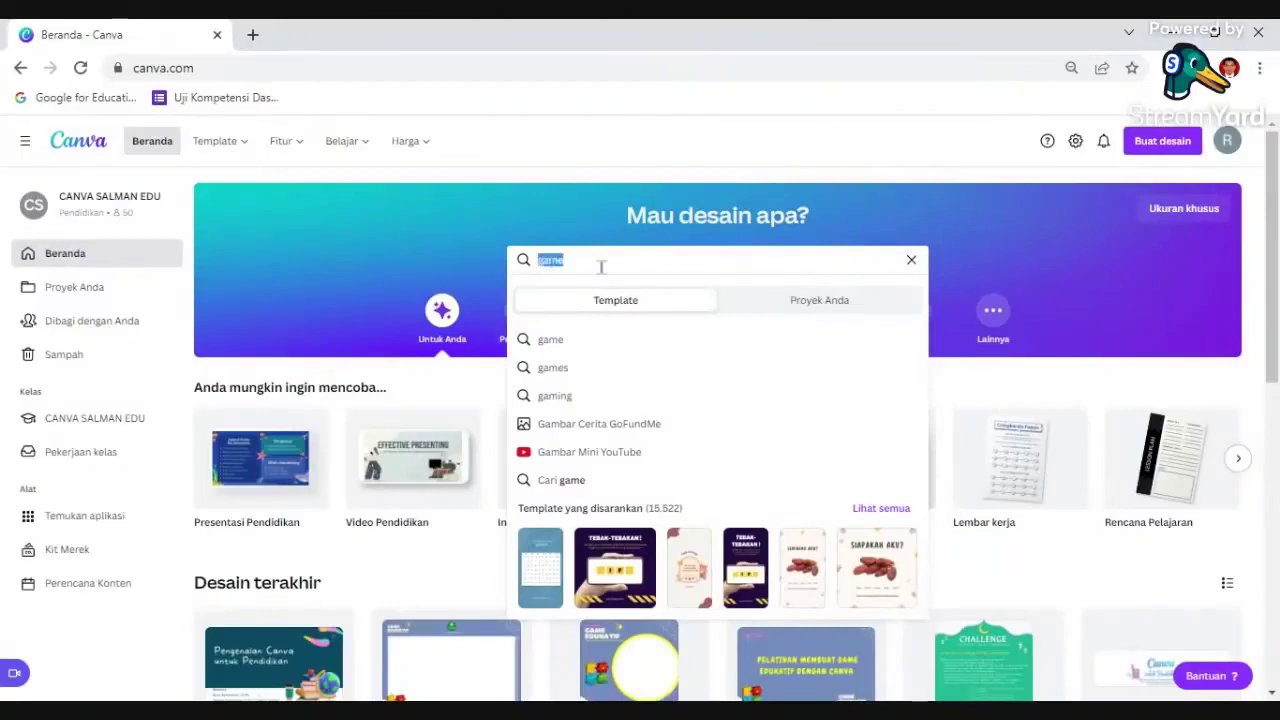
{"action": "key", "text": "BackSpace"}
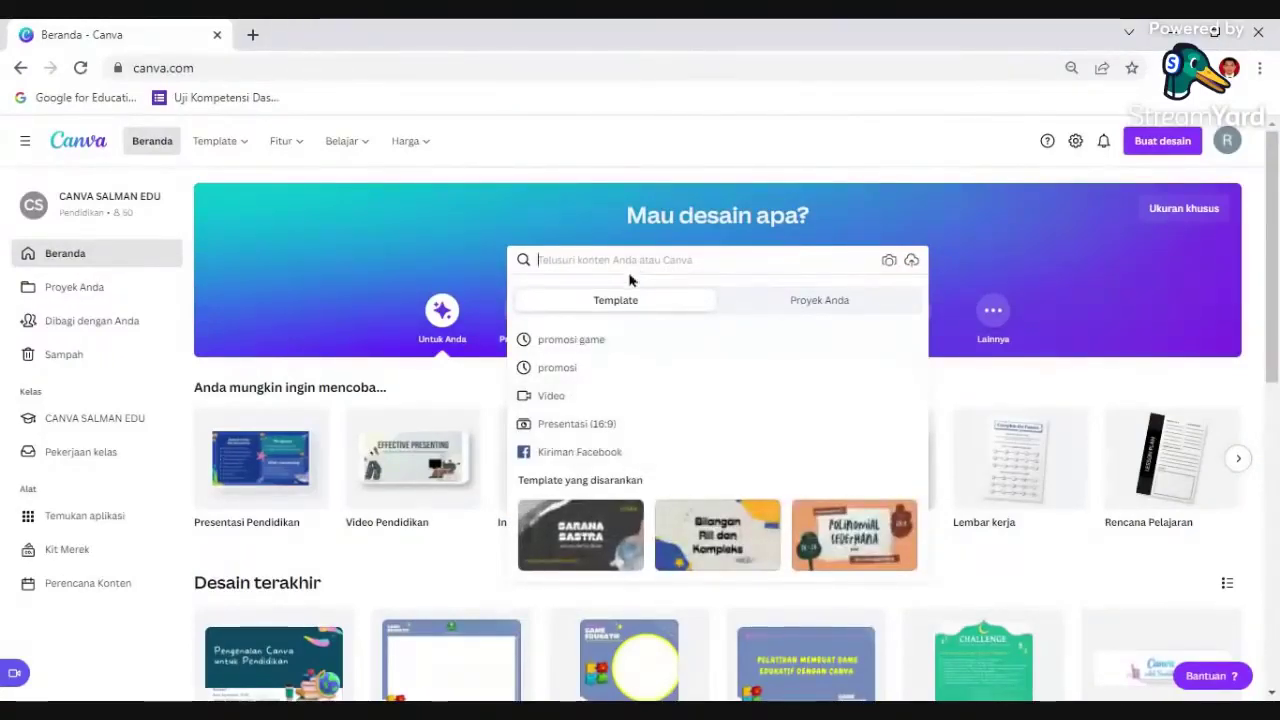
{"action": "left_click", "coordinate": [553, 168]}
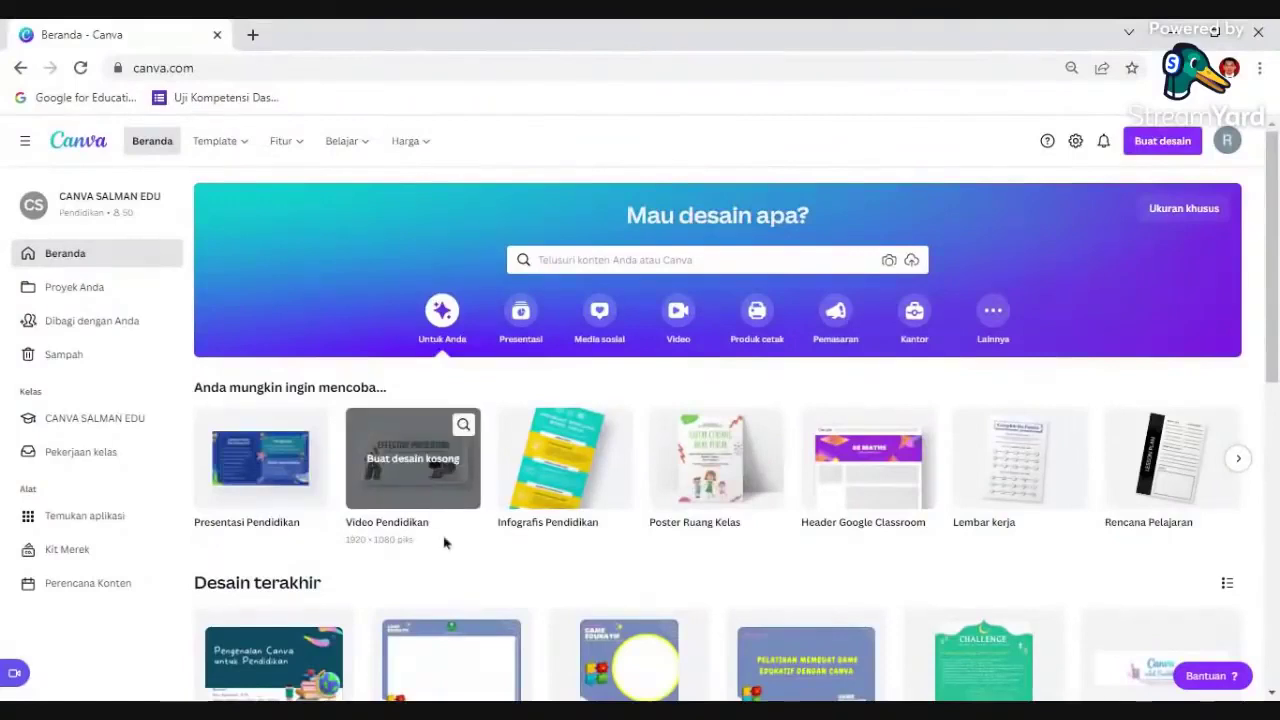
Browse through the row of design types suggested under Anda mungkin ingin mencoba on the home page.
{"action": "left_click", "coordinate": [1247, 465]}
{"action": "left_click", "coordinate": [1239, 459]}
{"action": "left_click", "coordinate": [1239, 459]}
{"action": "left_click", "coordinate": [1245, 460]}
{"action": "left_click", "coordinate": [1245, 460]}
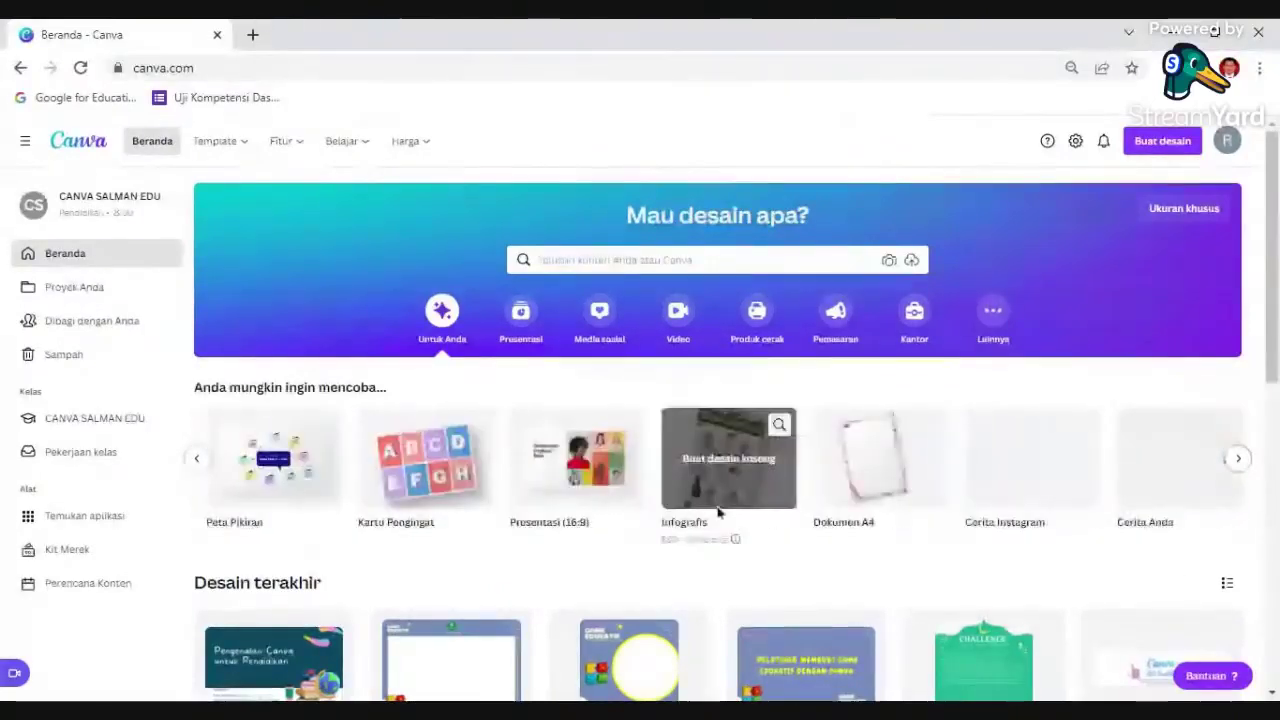
{"action": "left_click", "coordinate": [207, 460]}
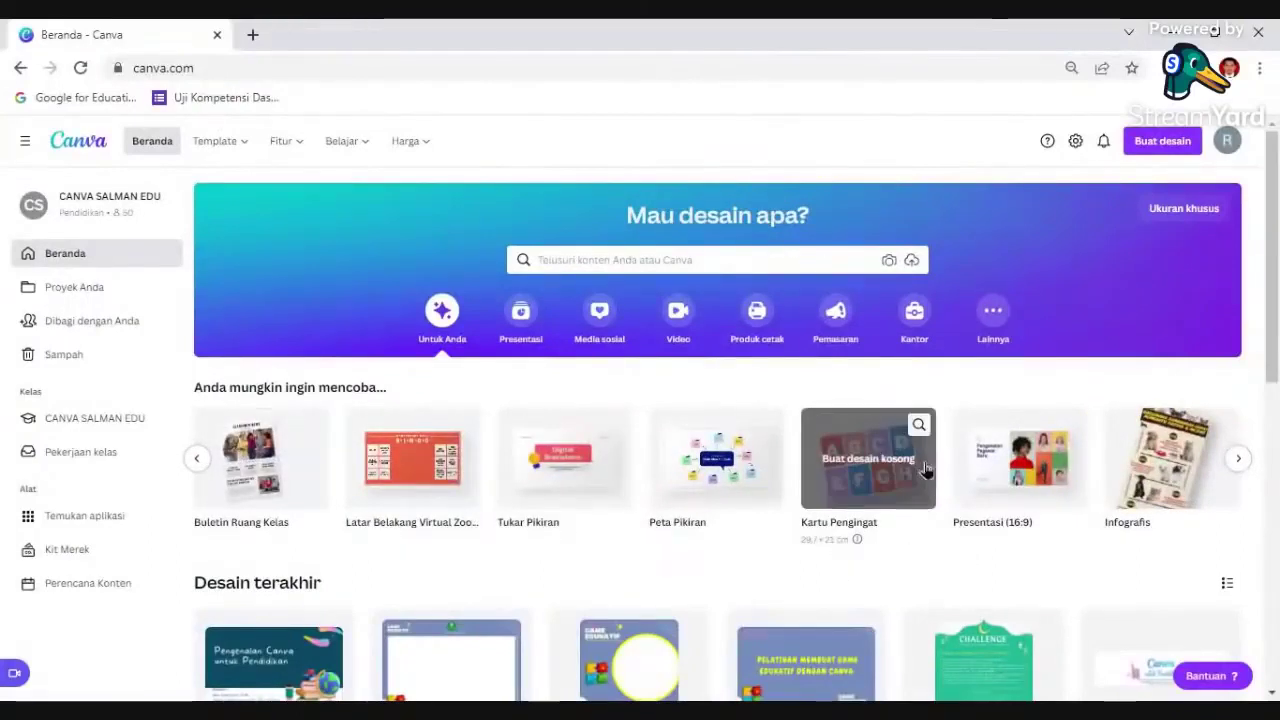
Open the template collection for the Kartu Pengingat design type and browse the available flashcard templates.
{"action": "mouse_move", "coordinate": [862, 475]}
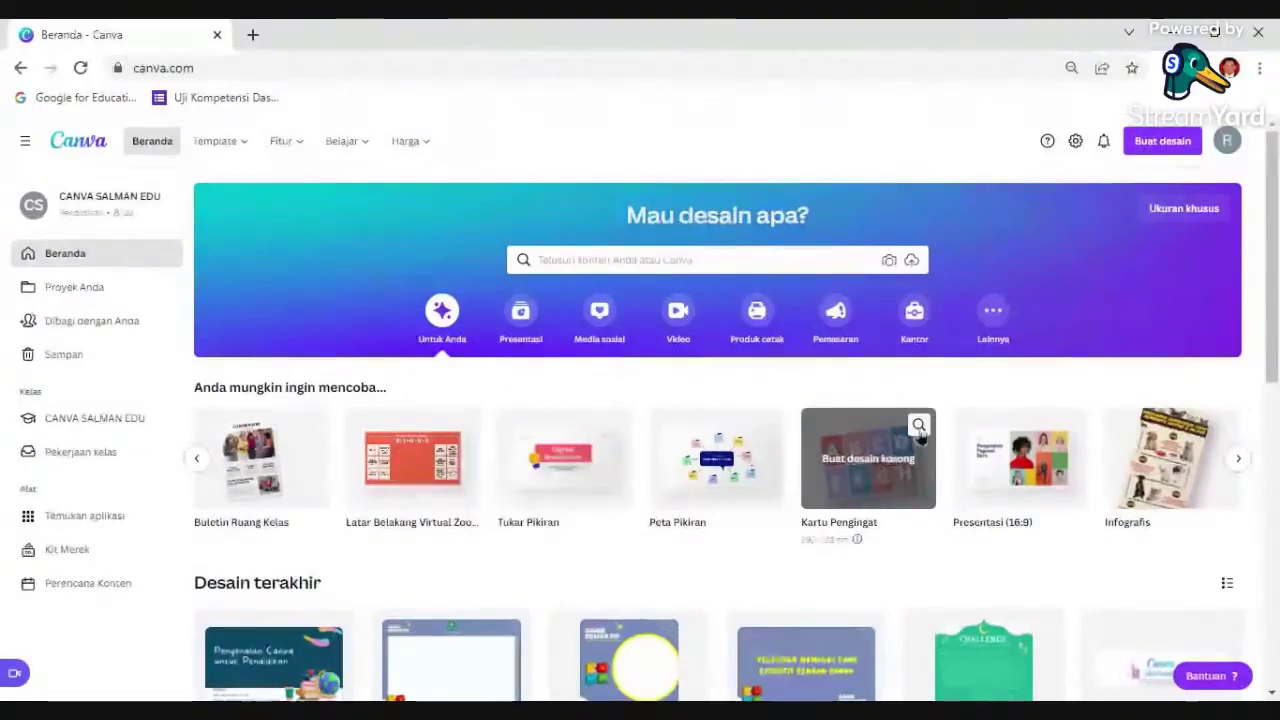
{"action": "left_click", "coordinate": [919, 430]}
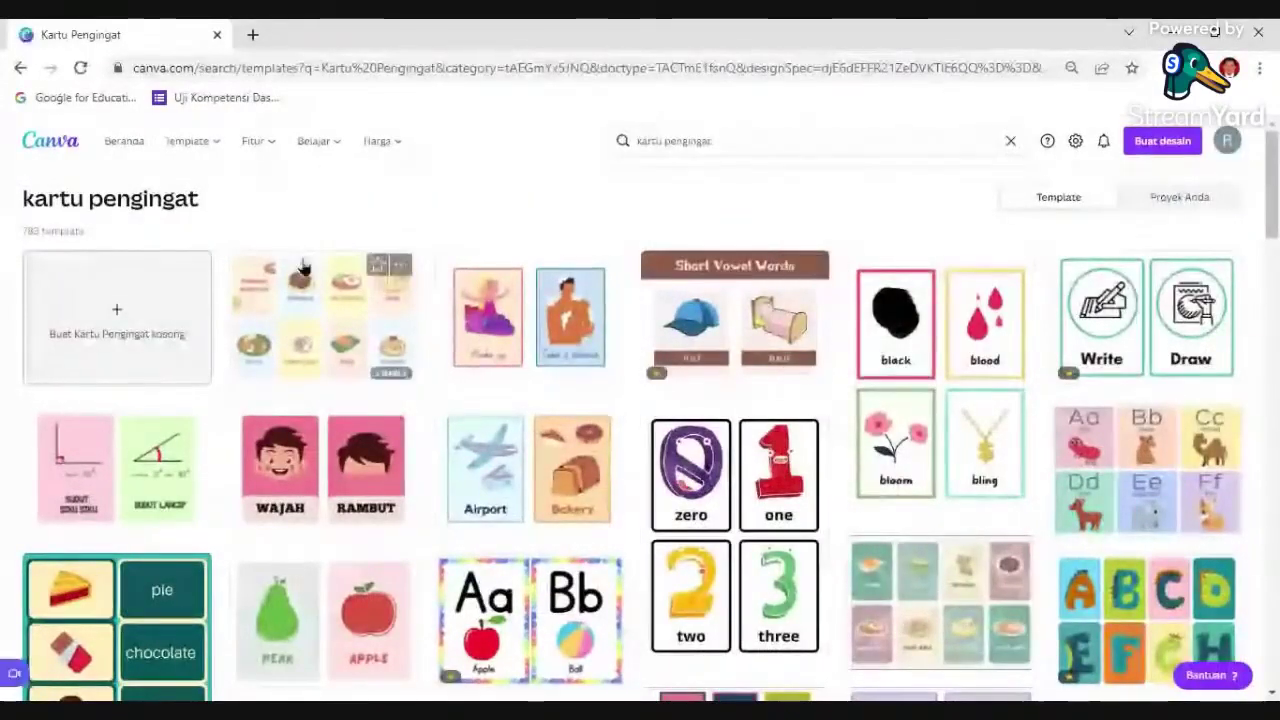
{"action": "scroll", "coordinate": [303, 265], "scroll_direction": "down", "scroll_amount": 1}
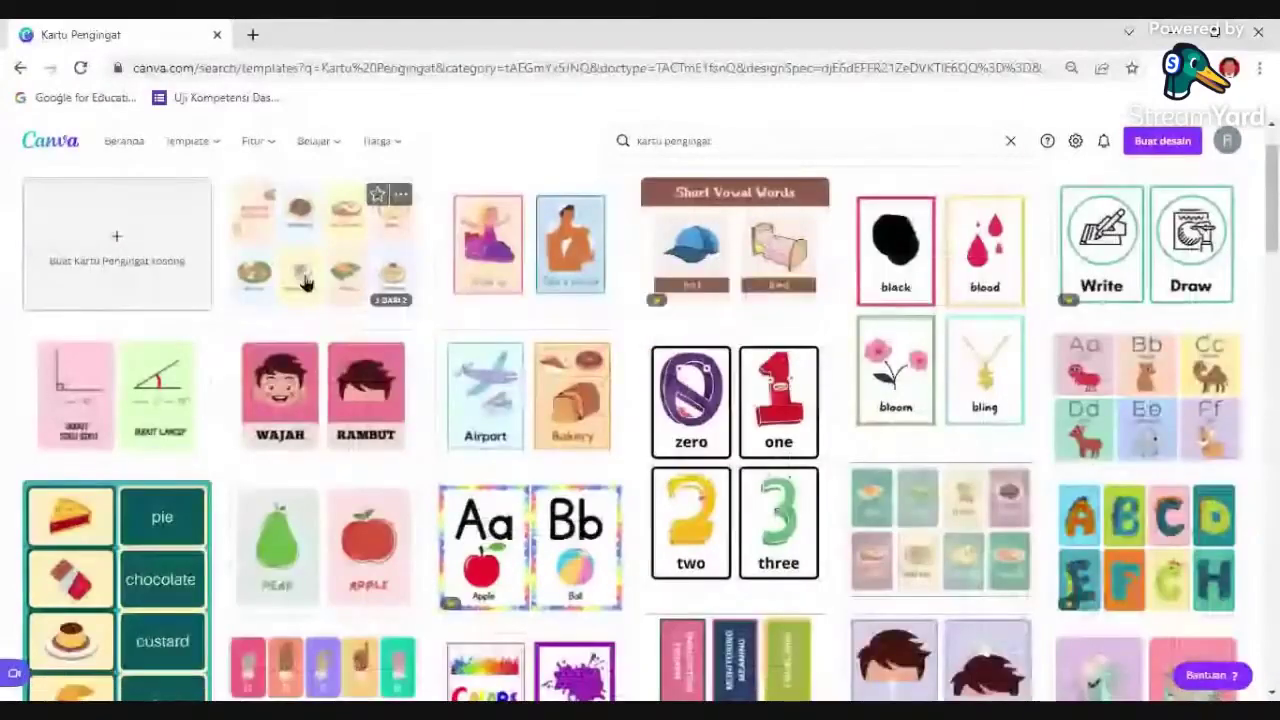
{"action": "scroll", "coordinate": [305, 283], "scroll_direction": "down", "scroll_amount": 2}
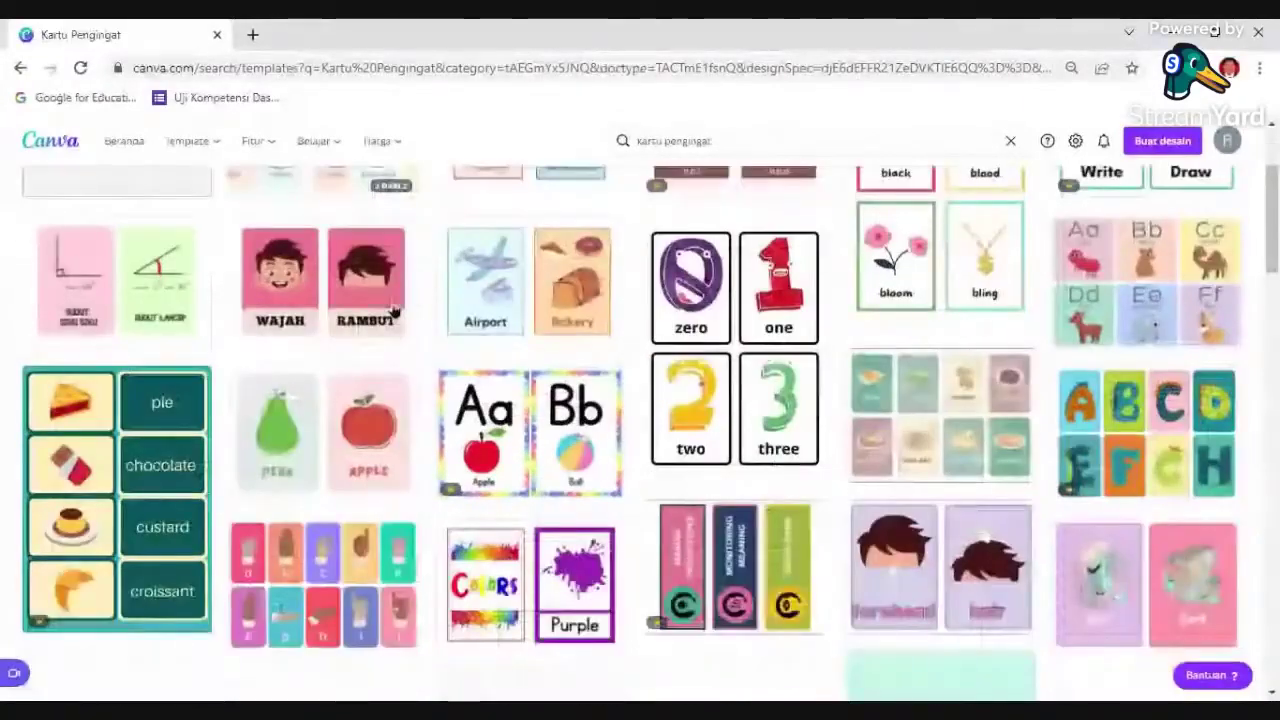
{"action": "scroll", "coordinate": [545, 350], "scroll_direction": "down", "scroll_amount": 1}
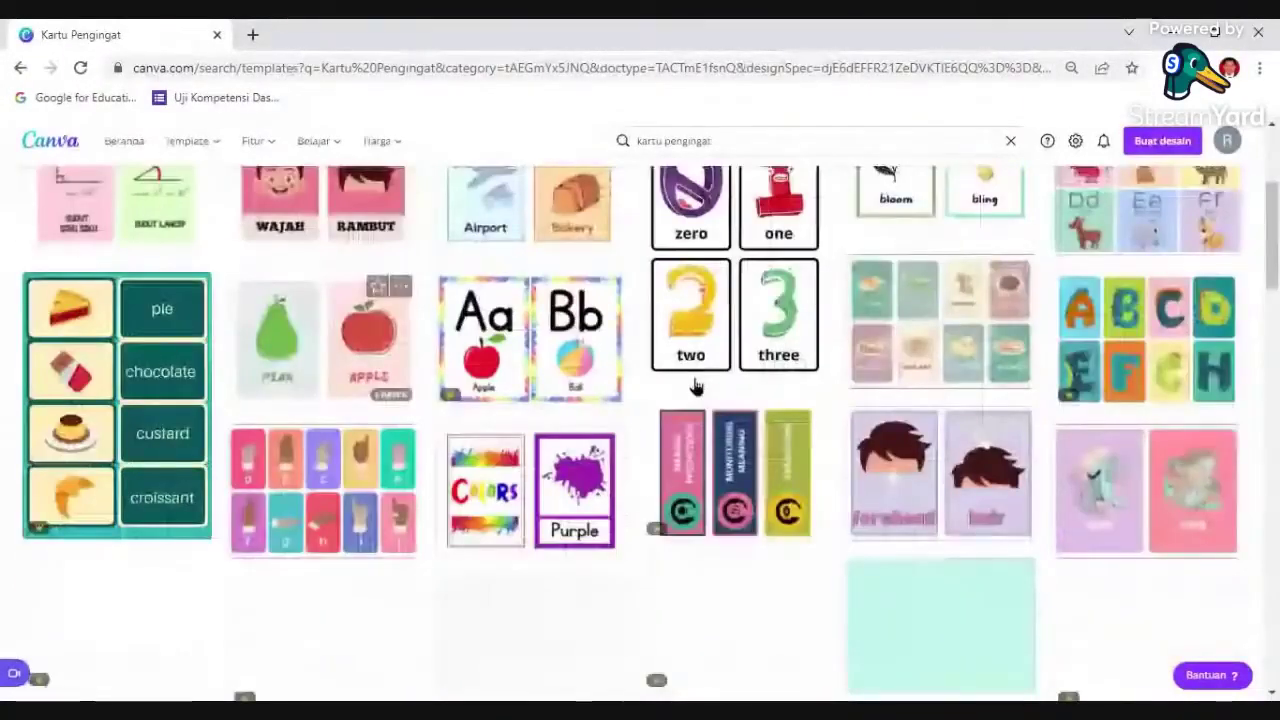
{"action": "scroll", "coordinate": [557, 403], "scroll_direction": "down", "scroll_amount": 2}
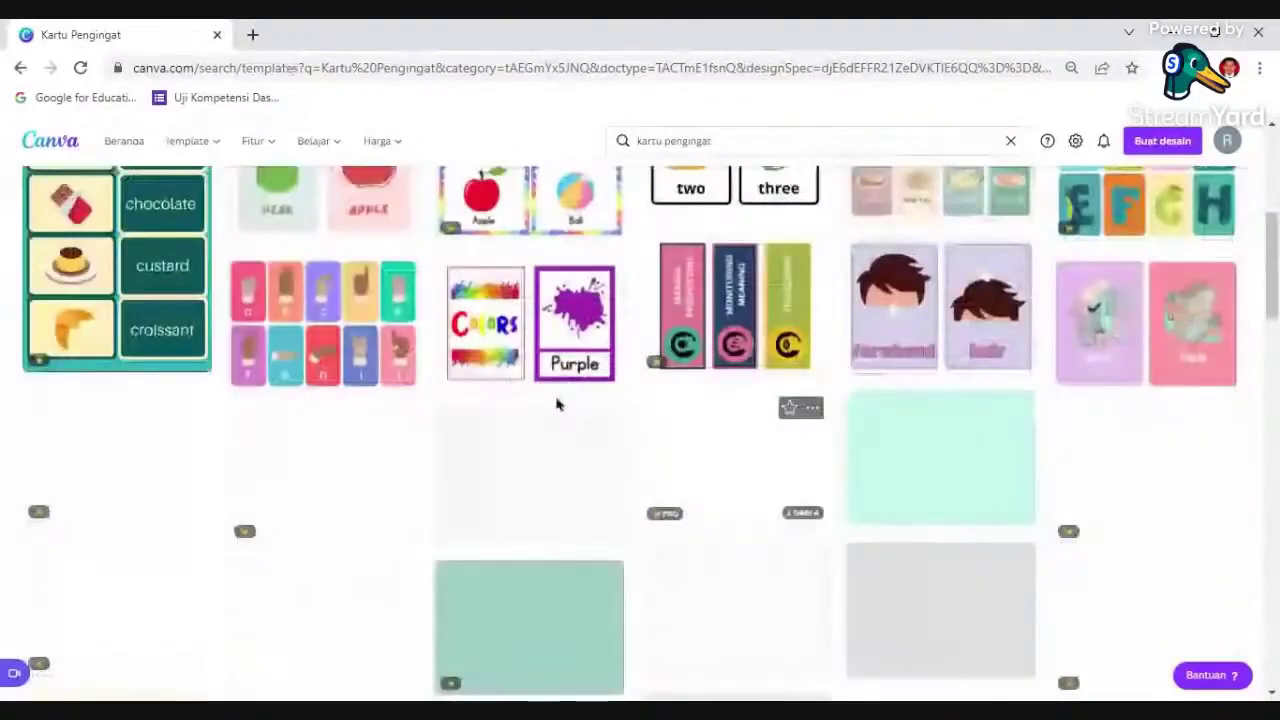
{"action": "scroll", "coordinate": [510, 350], "scroll_direction": "up", "scroll_amount": 5}
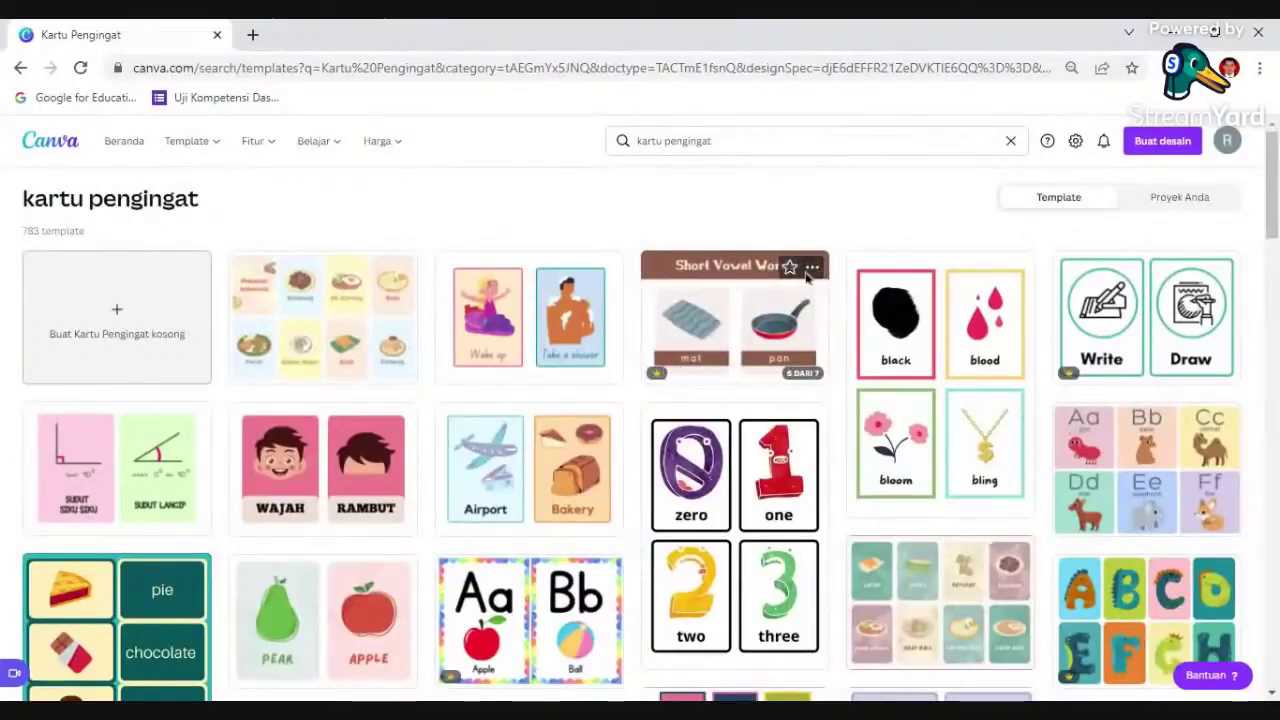
Preview the pages and details of the Brown Illustrative Short Vowel Words Flashcards template, and close the preview.
{"action": "mouse_move", "coordinate": [808, 272]}
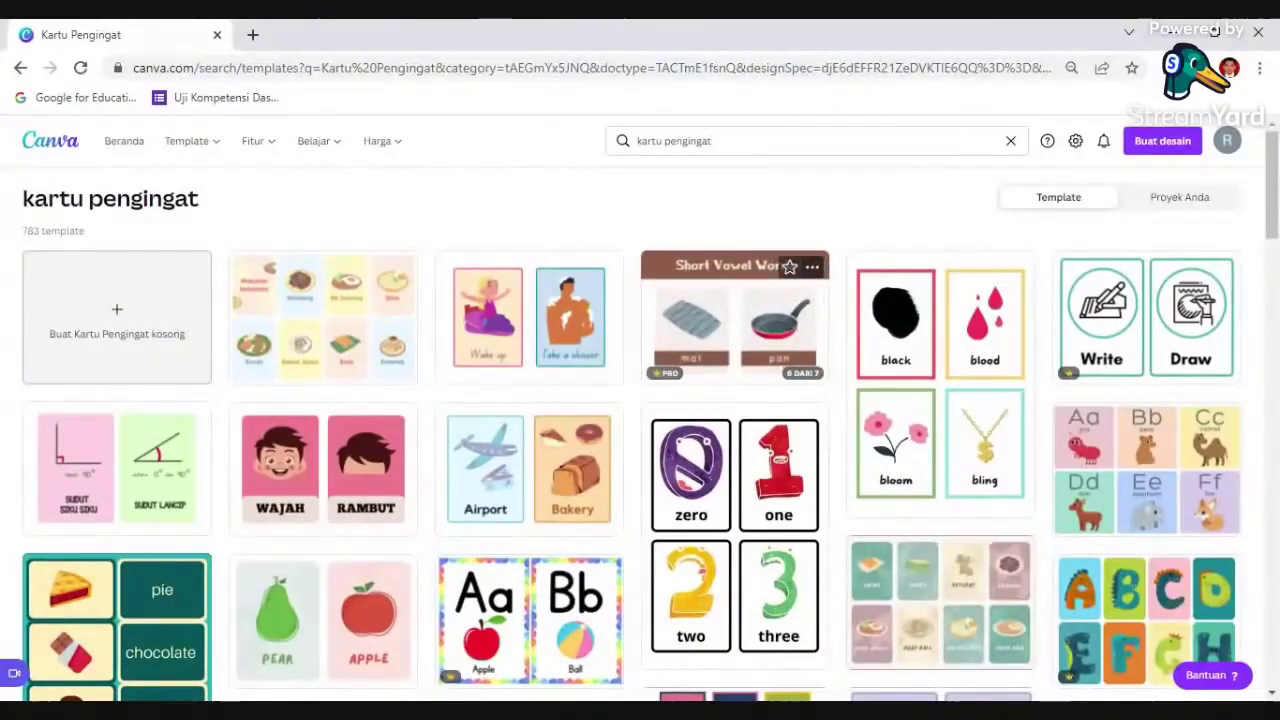
{"action": "left_click", "coordinate": [813, 272]}
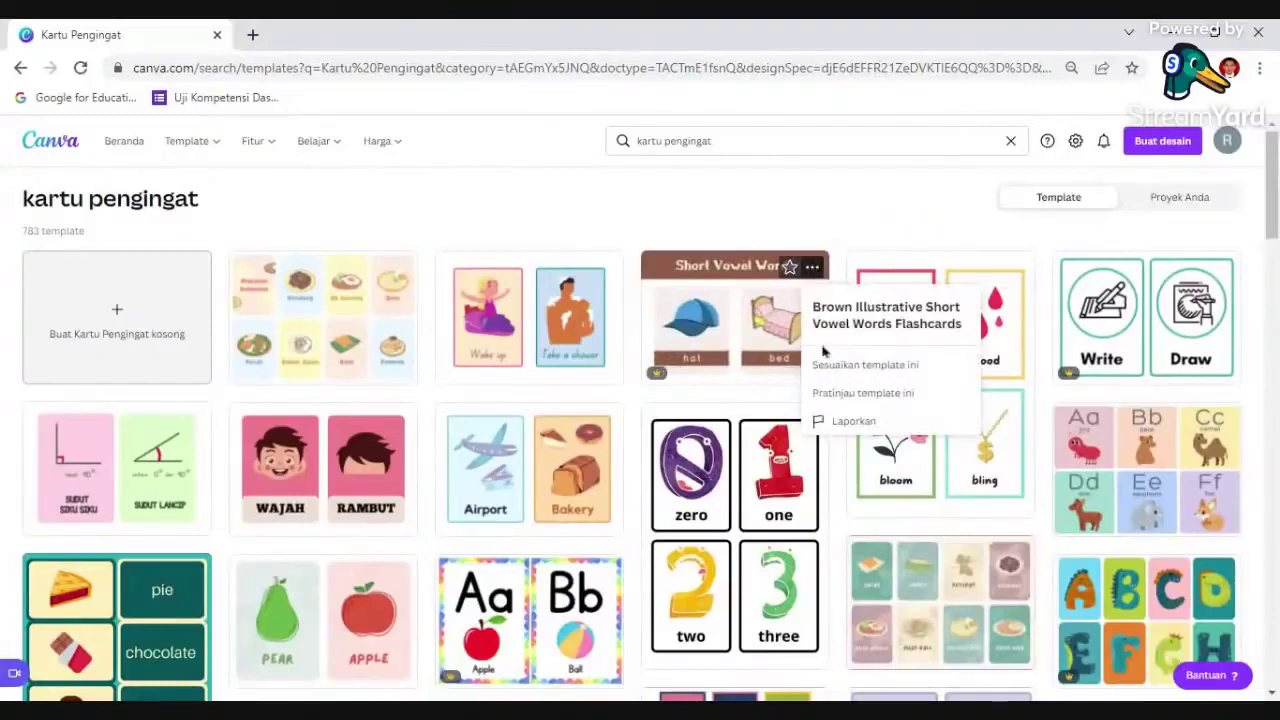
{"action": "left_click", "coordinate": [868, 396]}
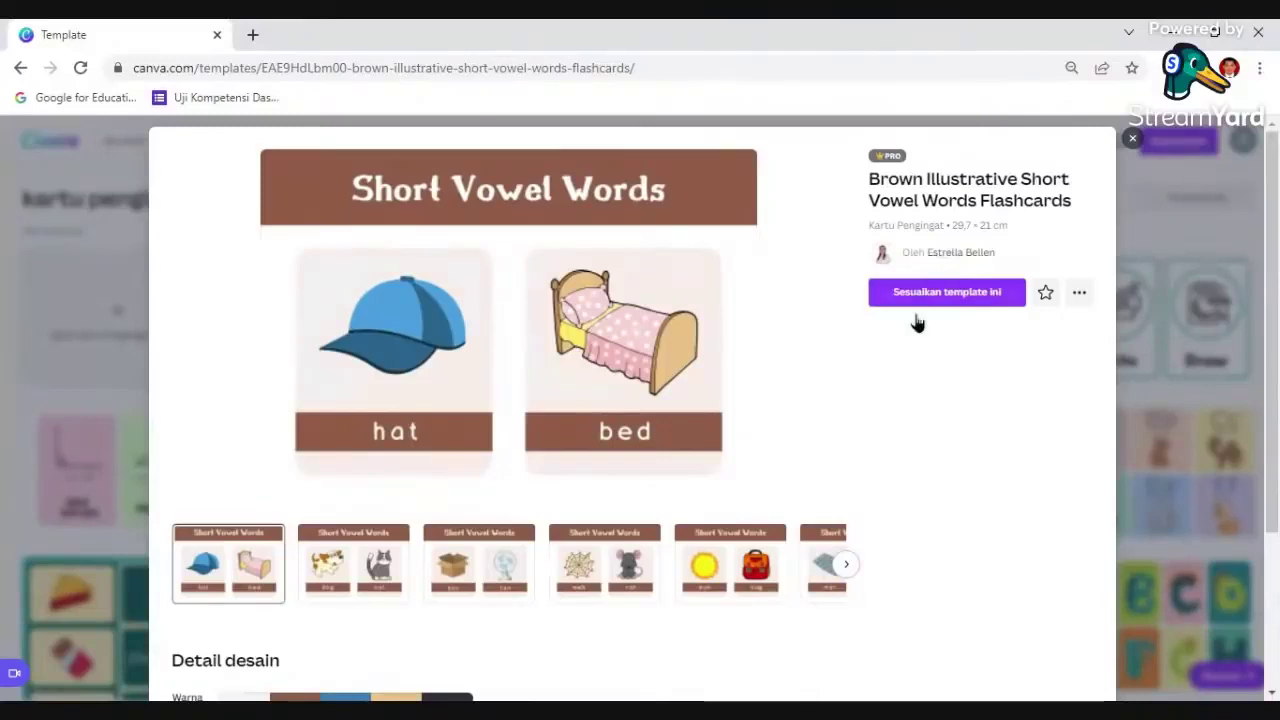
{"action": "left_click", "coordinate": [846, 565]}
{"action": "left_click", "coordinate": [424, 565]}
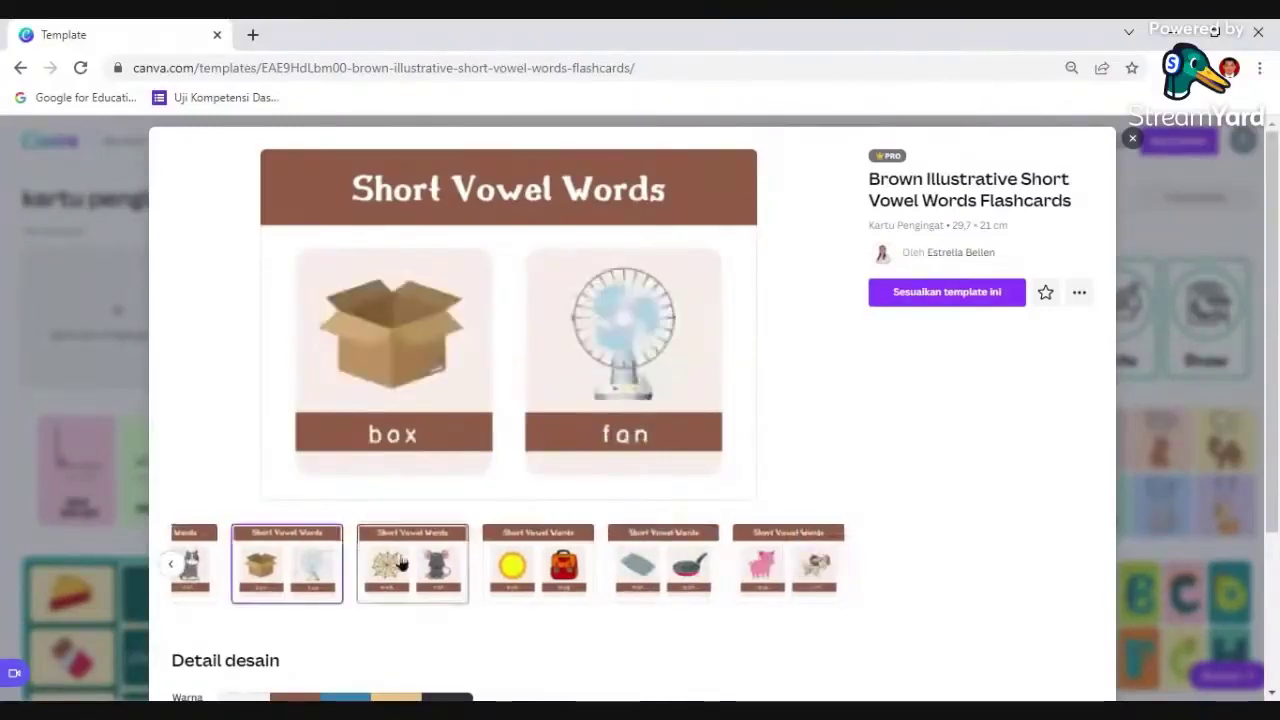
{"action": "left_click", "coordinate": [540, 565]}
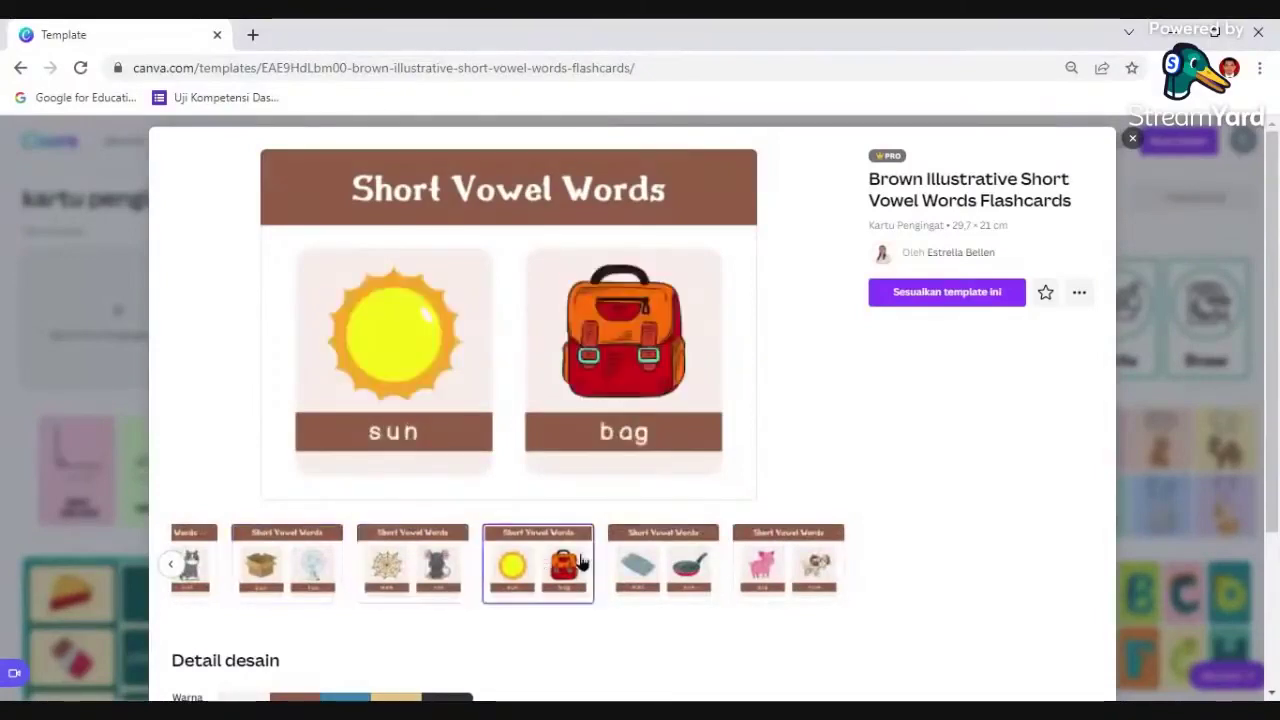
{"action": "left_click", "coordinate": [664, 568]}
{"action": "left_click", "coordinate": [788, 565]}
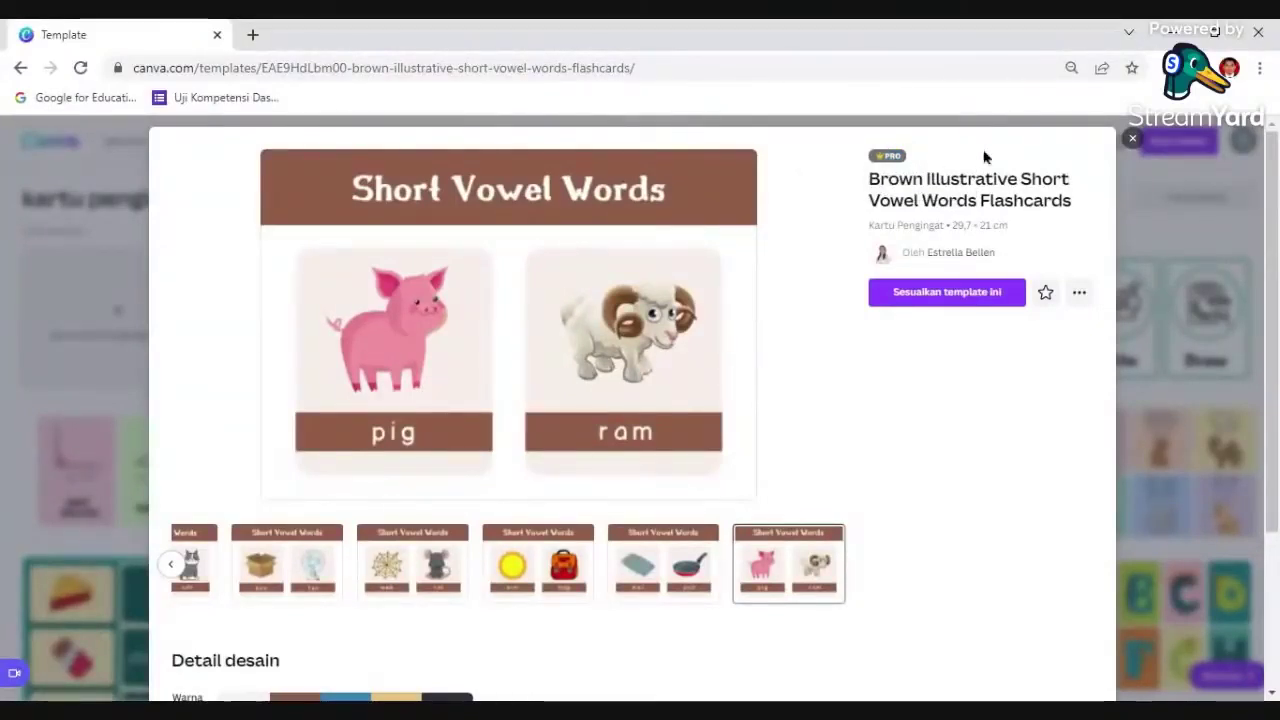
{"action": "mouse_move", "coordinate": [908, 158]}
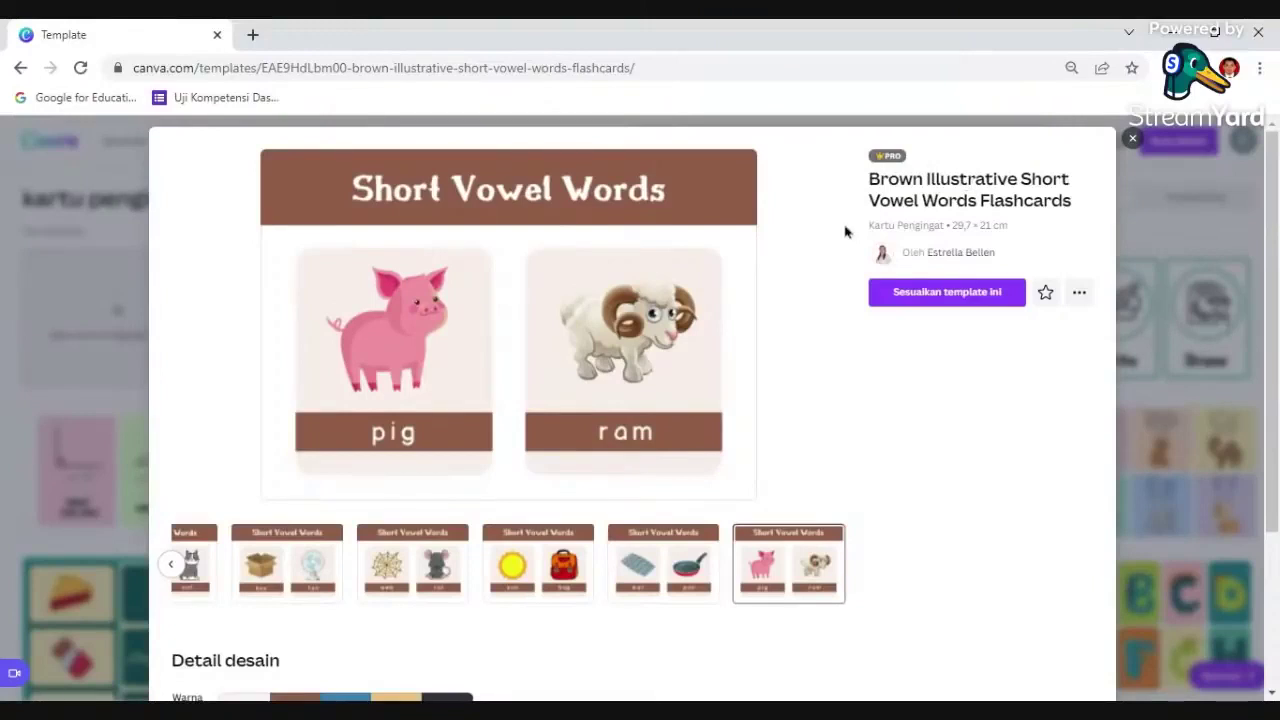
{"action": "left_click", "coordinate": [1133, 141]}
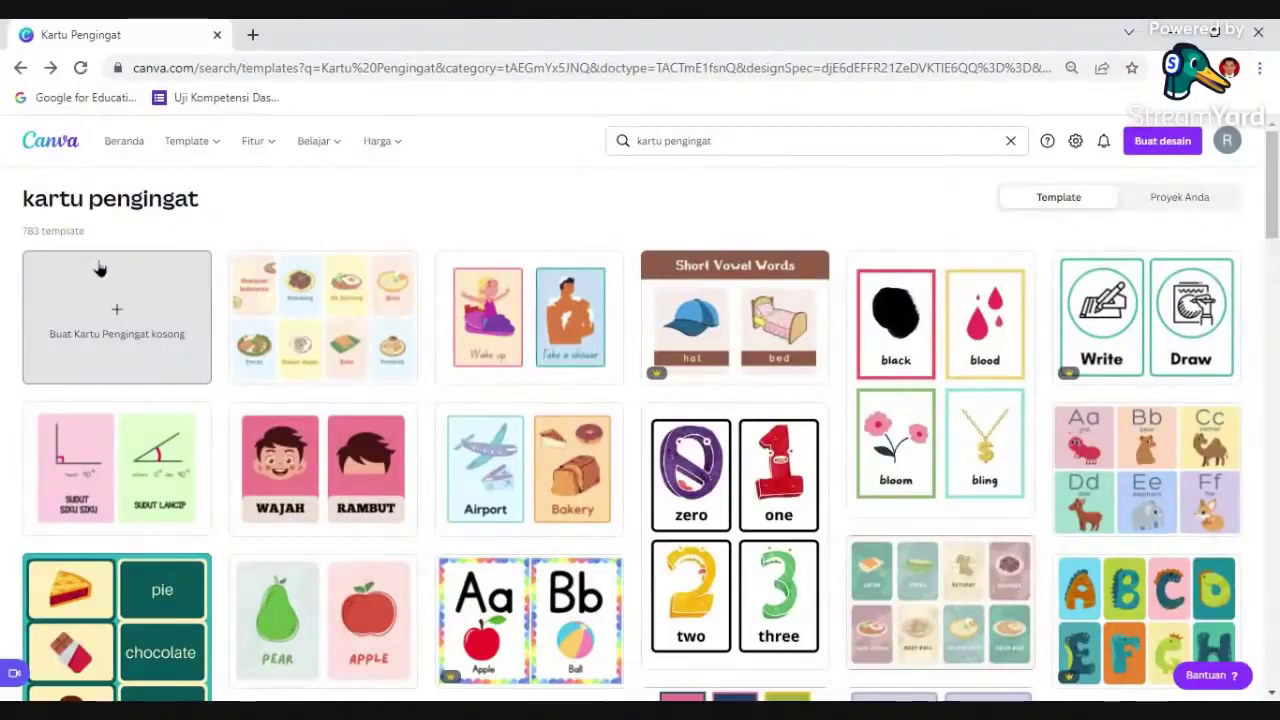
Create a blank Kartu Pengingat design and switch to its editor tab.
{"action": "left_click", "coordinate": [123, 317]}
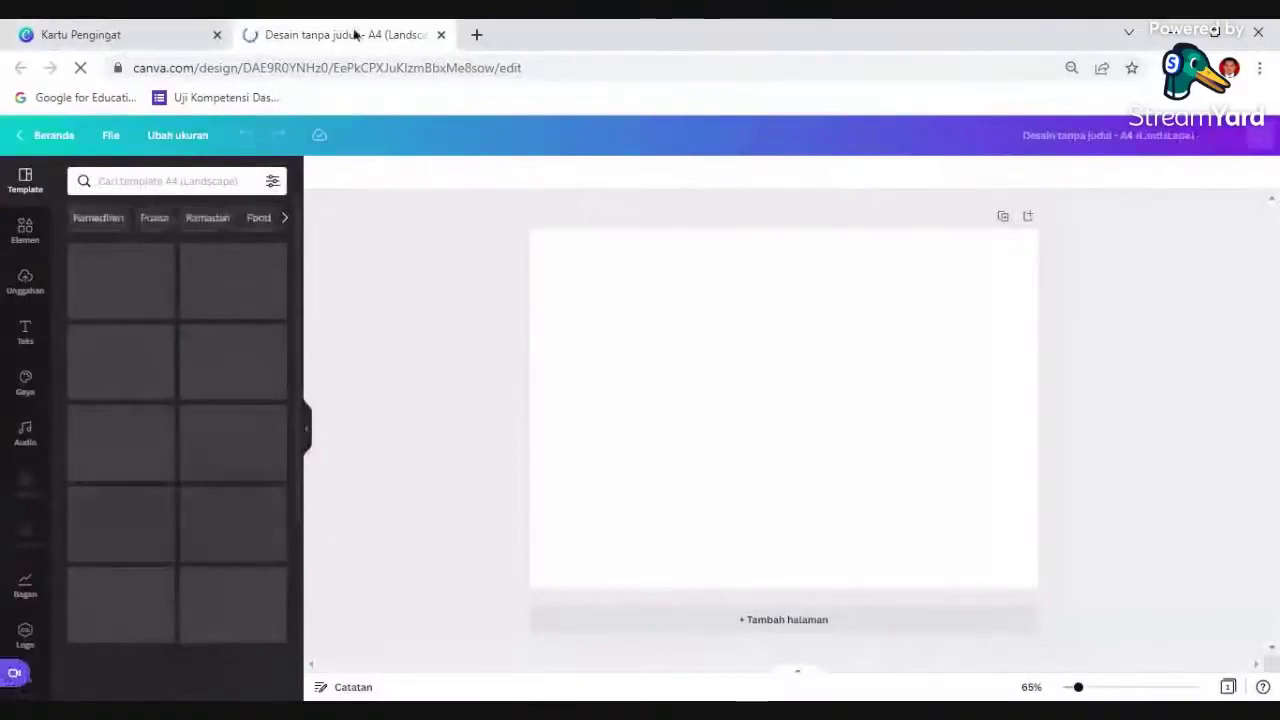
{"action": "key", "text": "ctrl+shift+Tab"}
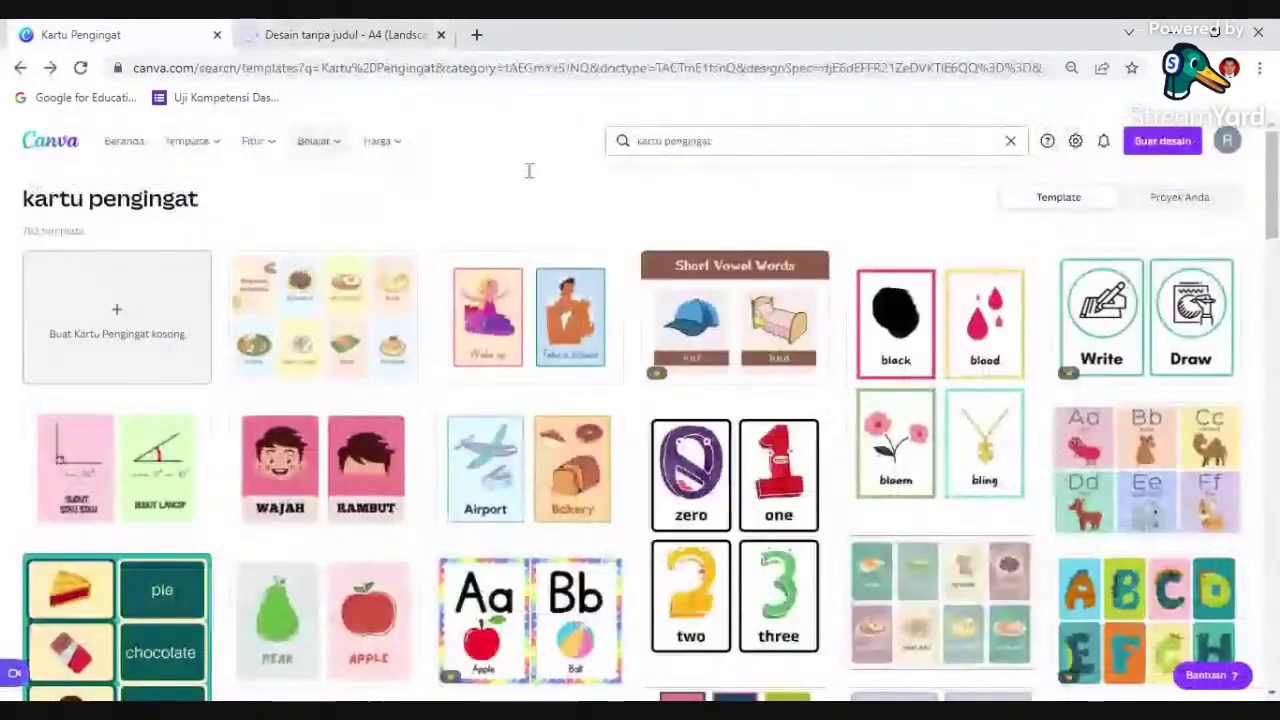
{"action": "left_click", "coordinate": [340, 30]}
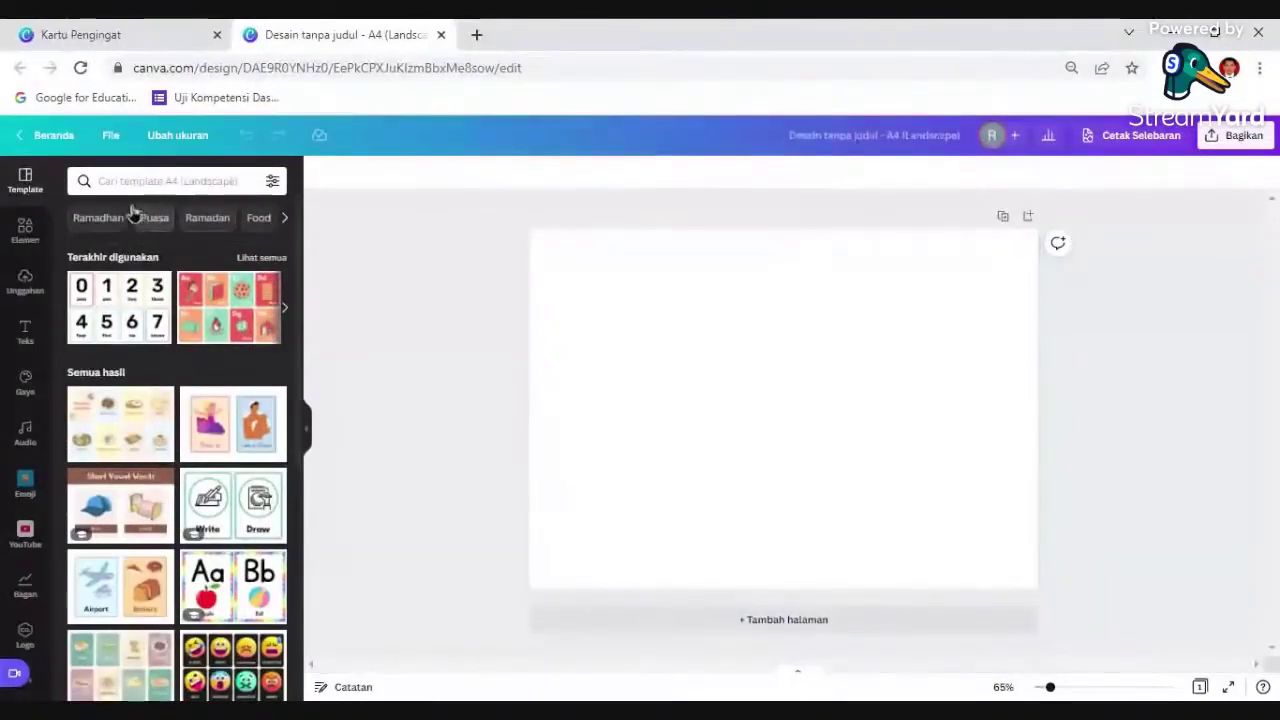
Show the rulers and guides around the blank page and hide them again.
{"action": "left_click", "coordinate": [113, 135]}
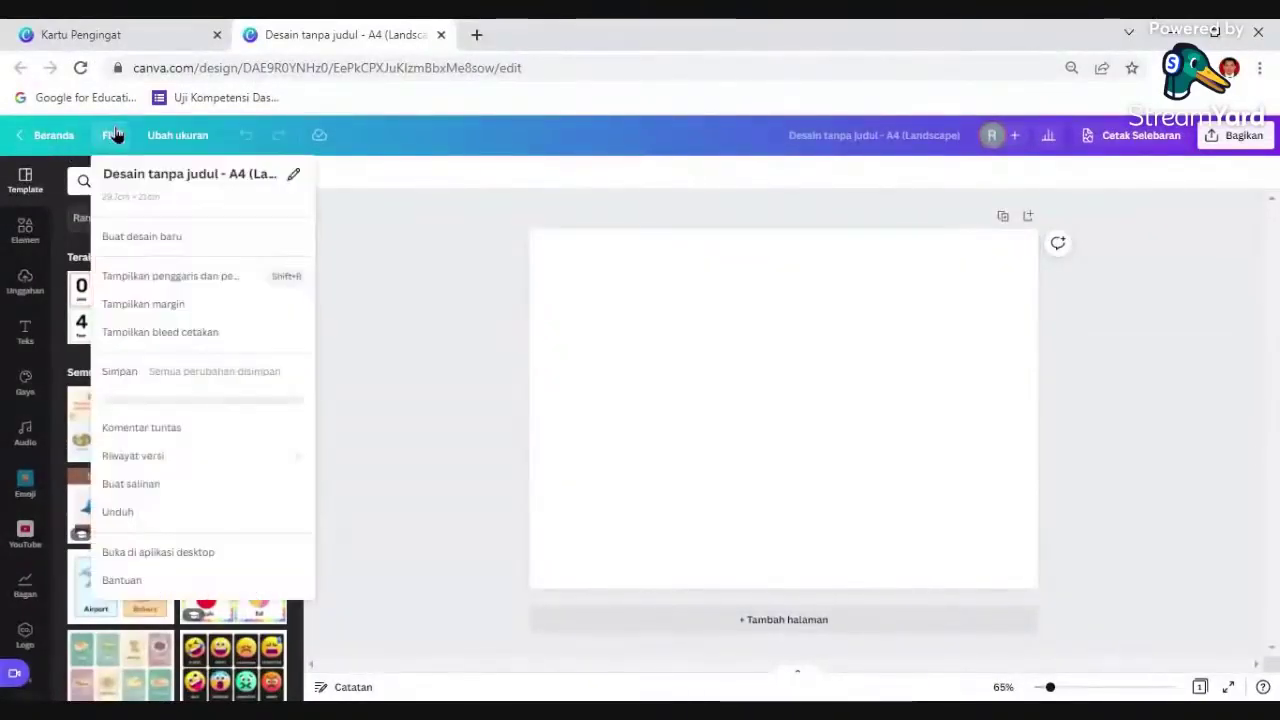
{"action": "left_click", "coordinate": [208, 172]}
{"action": "key", "text": "BackSpace"}
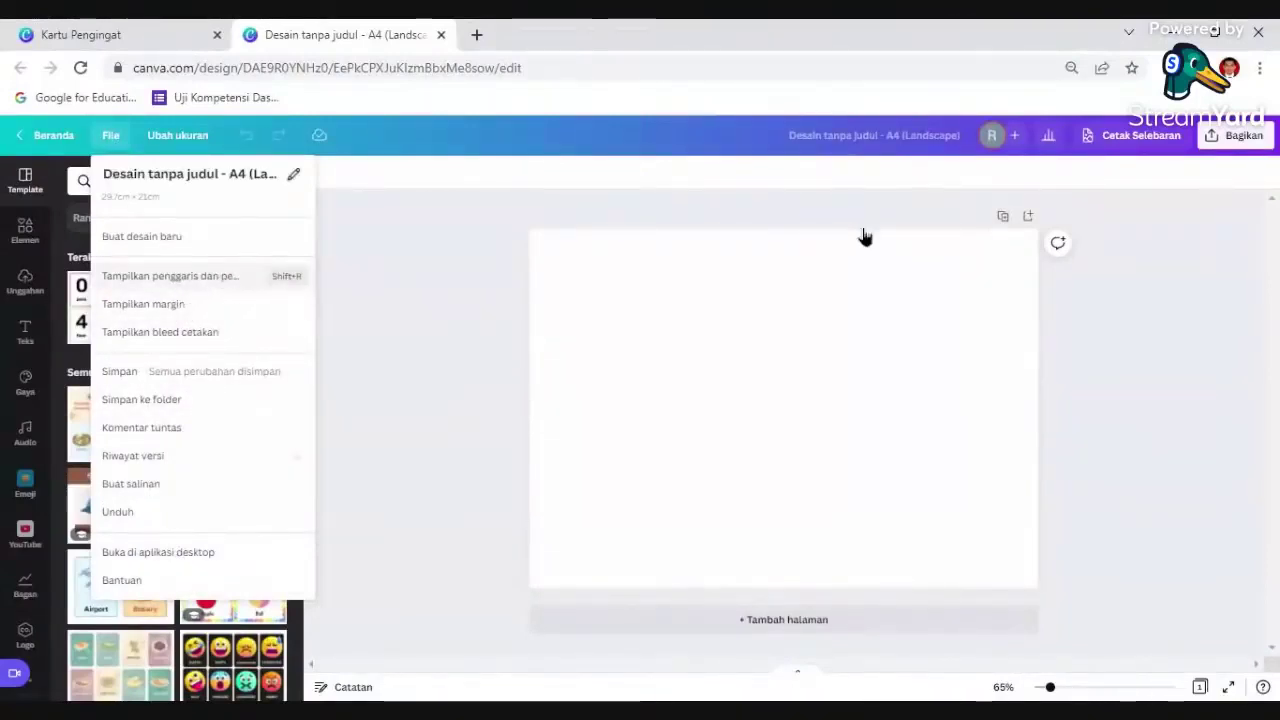
{"action": "key", "text": "shift+r"}
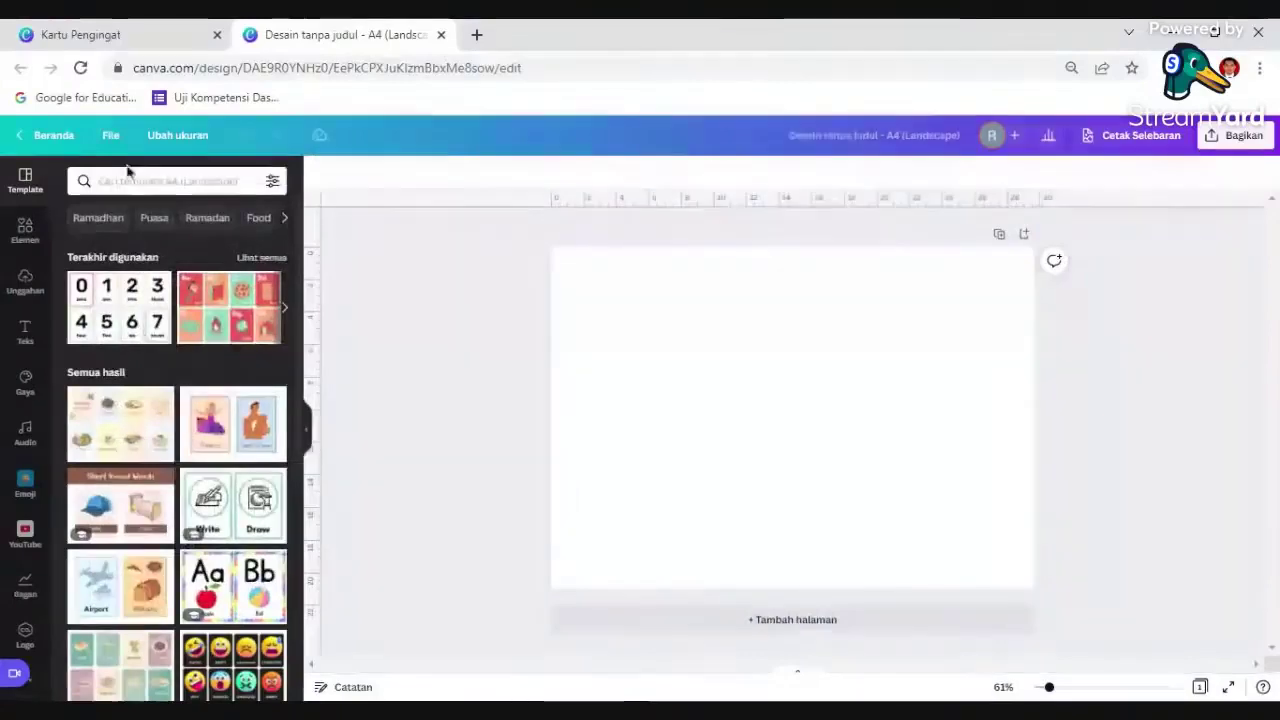
{"action": "left_click", "coordinate": [111, 135]}
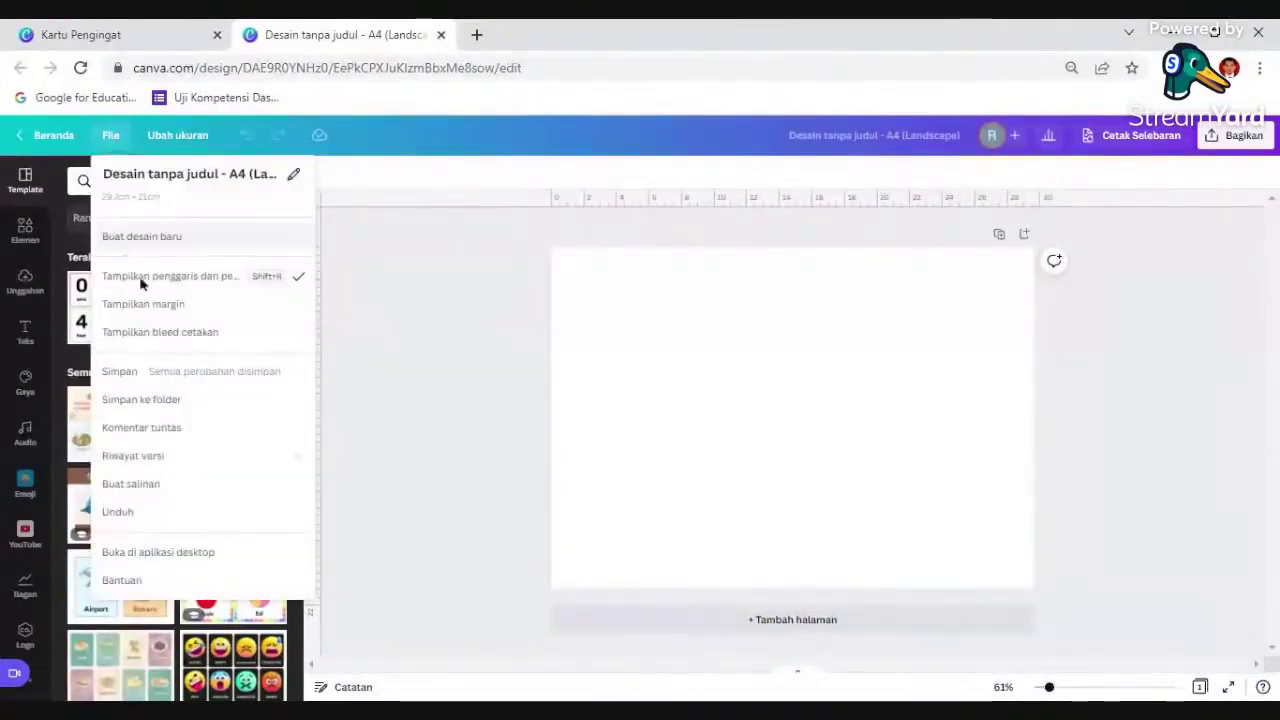
{"action": "left_click", "coordinate": [286, 284]}
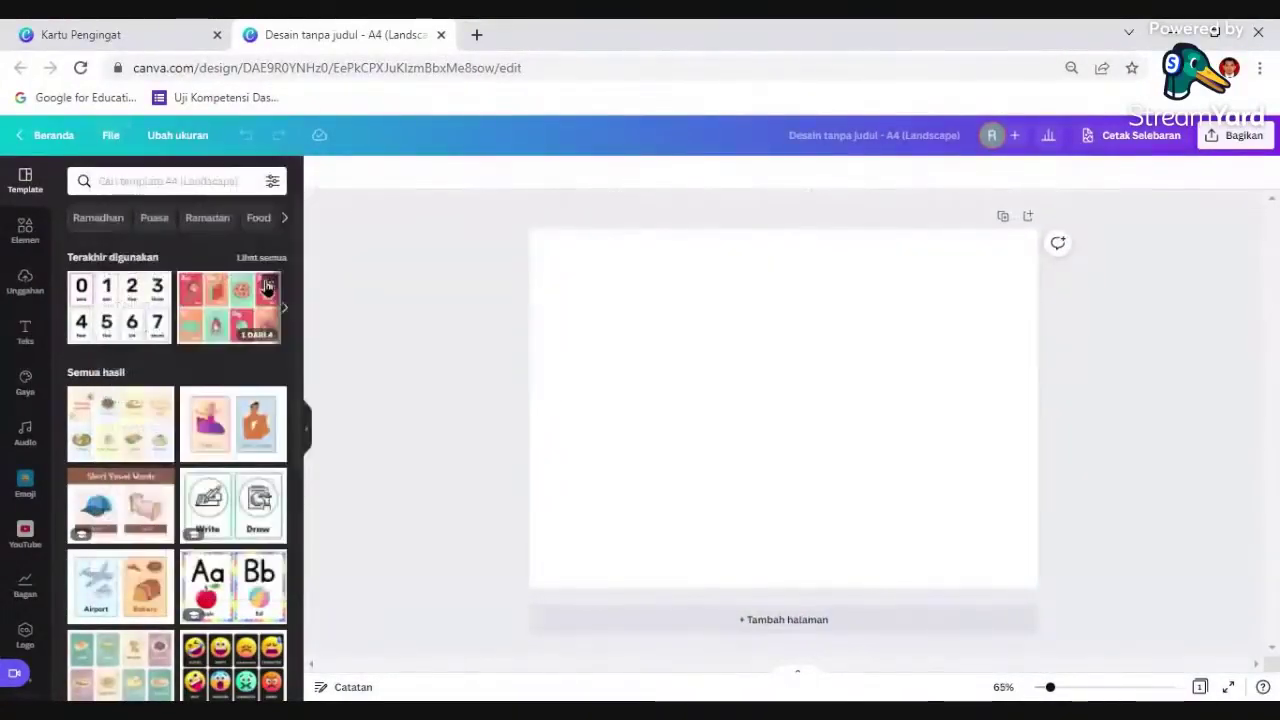
Resize the blank design to the Presentasi (16:9) format without making a copy.
{"action": "left_click", "coordinate": [180, 138]}
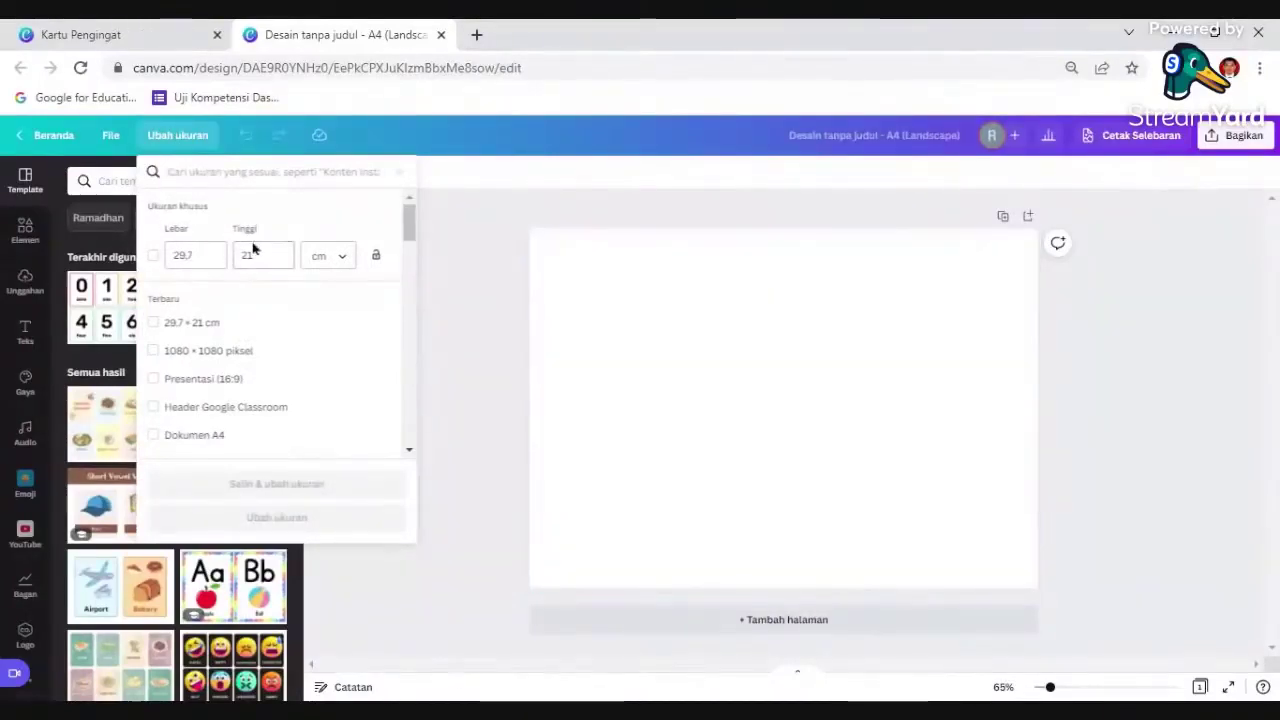
{"action": "left_click", "coordinate": [219, 255]}
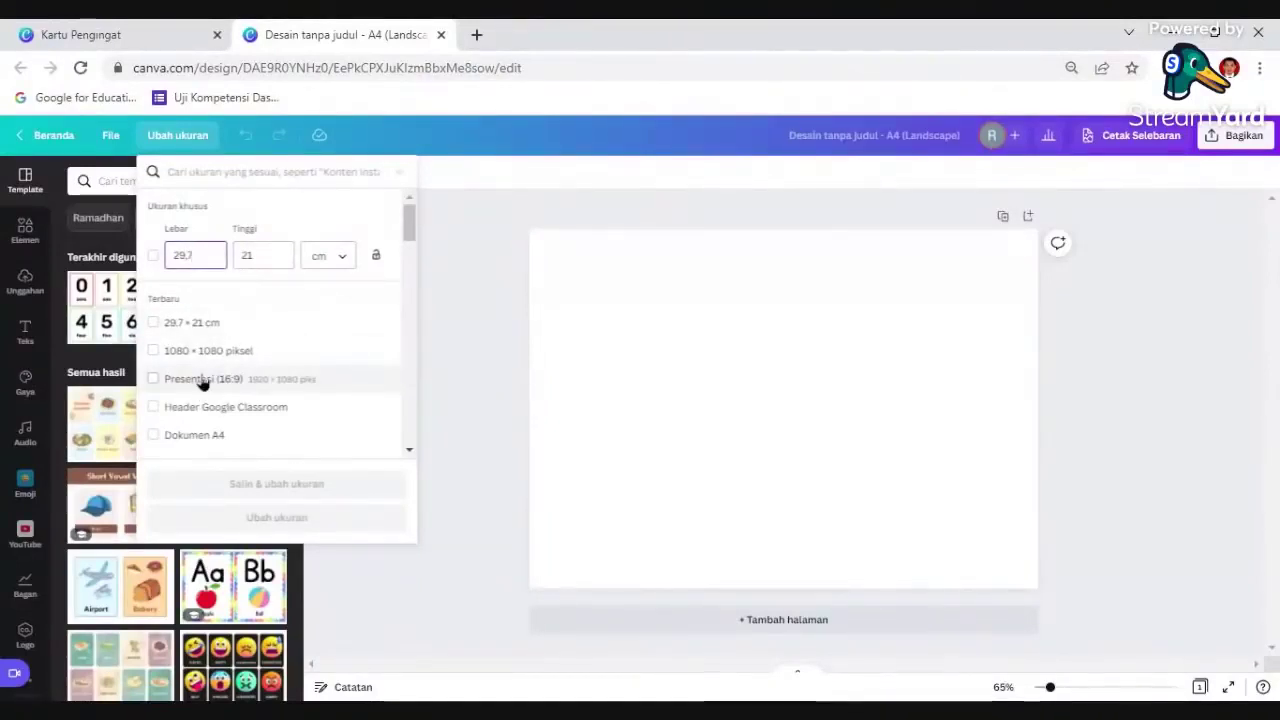
{"action": "left_click", "coordinate": [229, 388]}
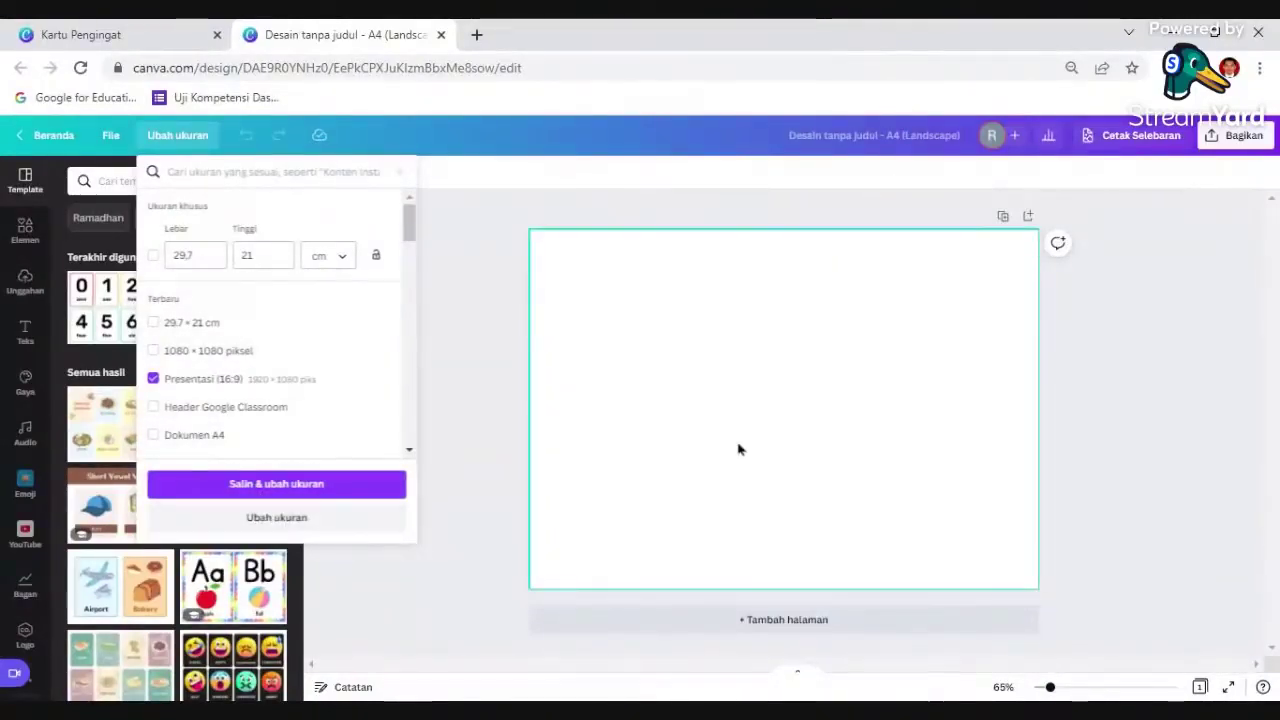
{"action": "left_click", "coordinate": [278, 518]}
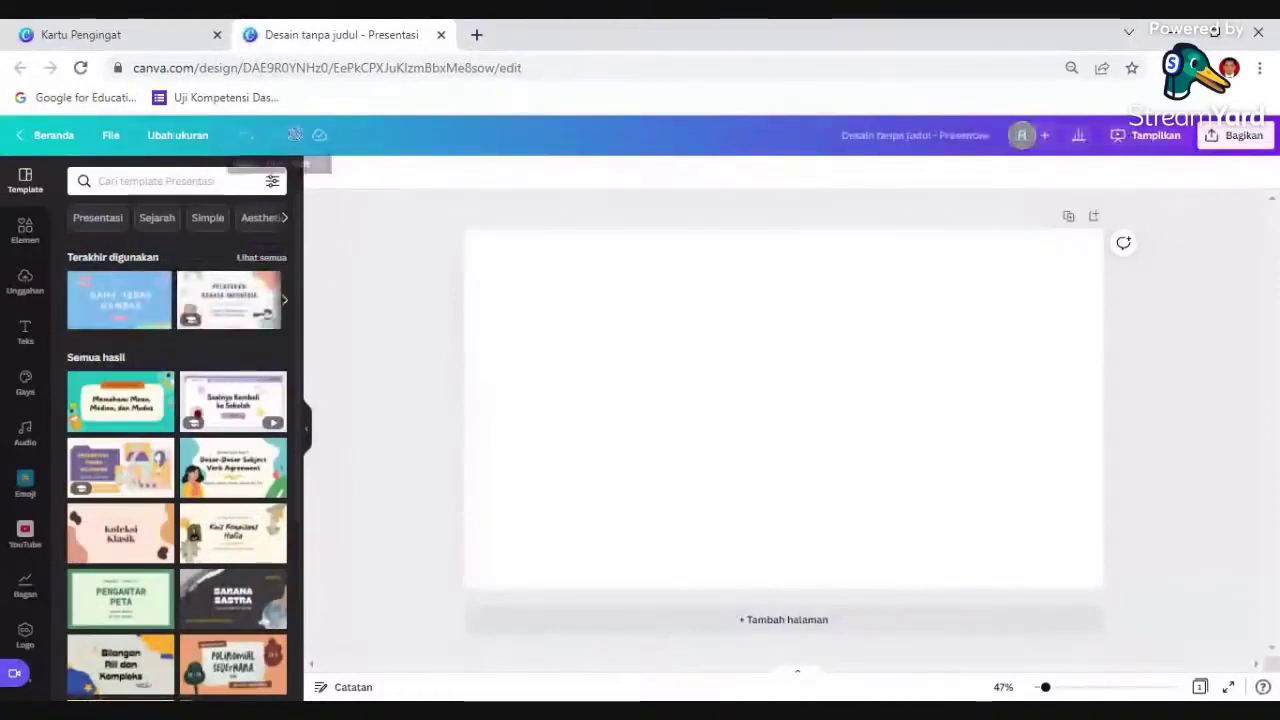
Add a heading to the page with the text "GAME EDUKATIF".
{"action": "left_click", "coordinate": [27, 343]}
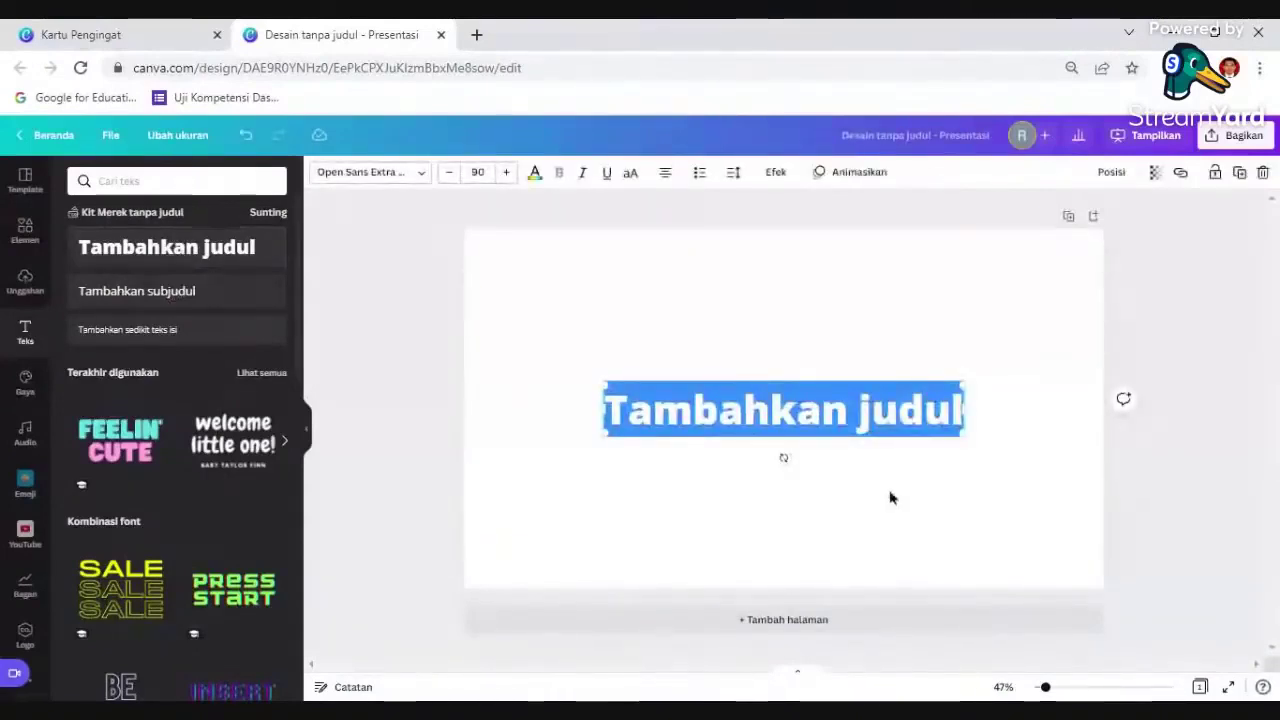
{"action": "type", "text": "GAME"}
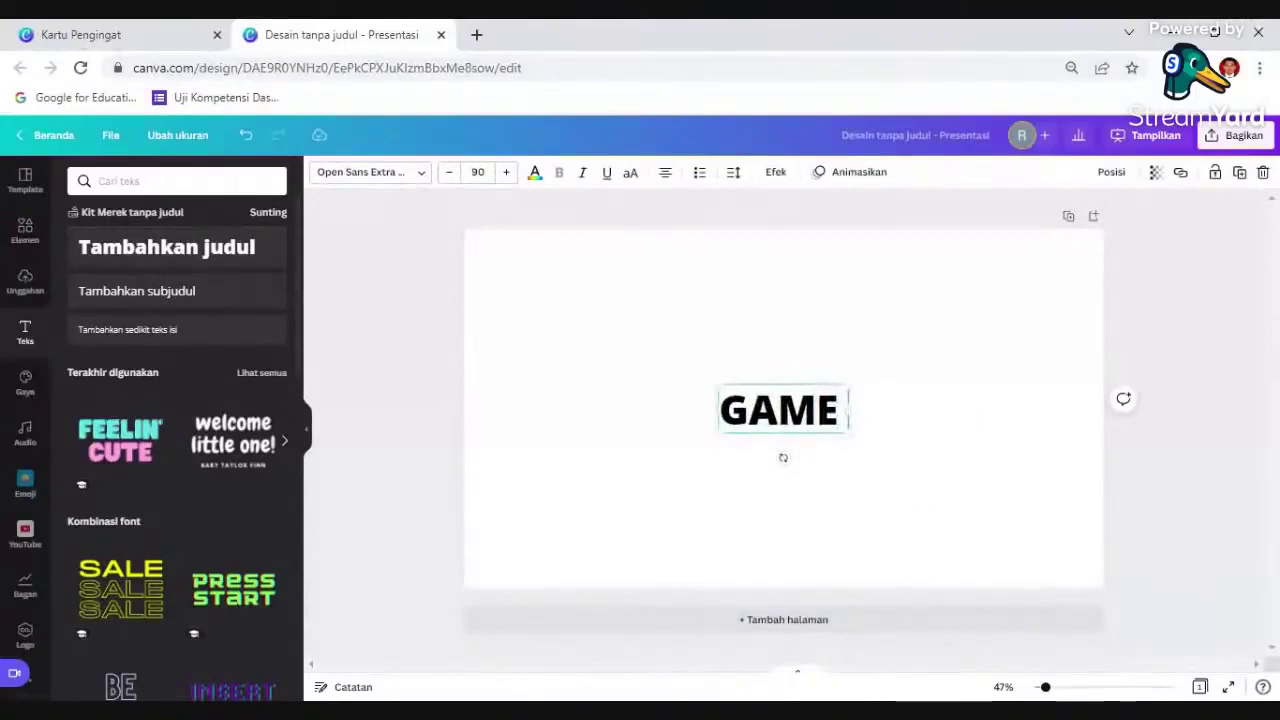
{"action": "type", "text": " EDUKATIF"}
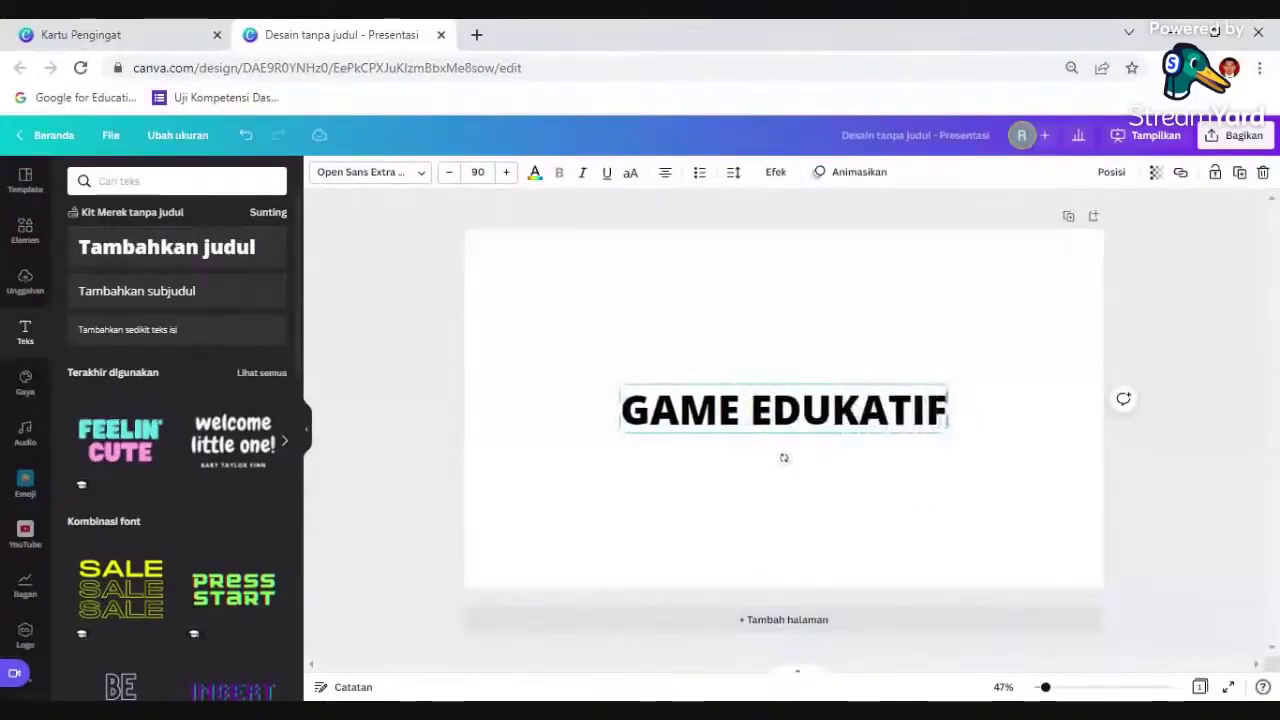
{"action": "left_click", "coordinate": [566, 345]}
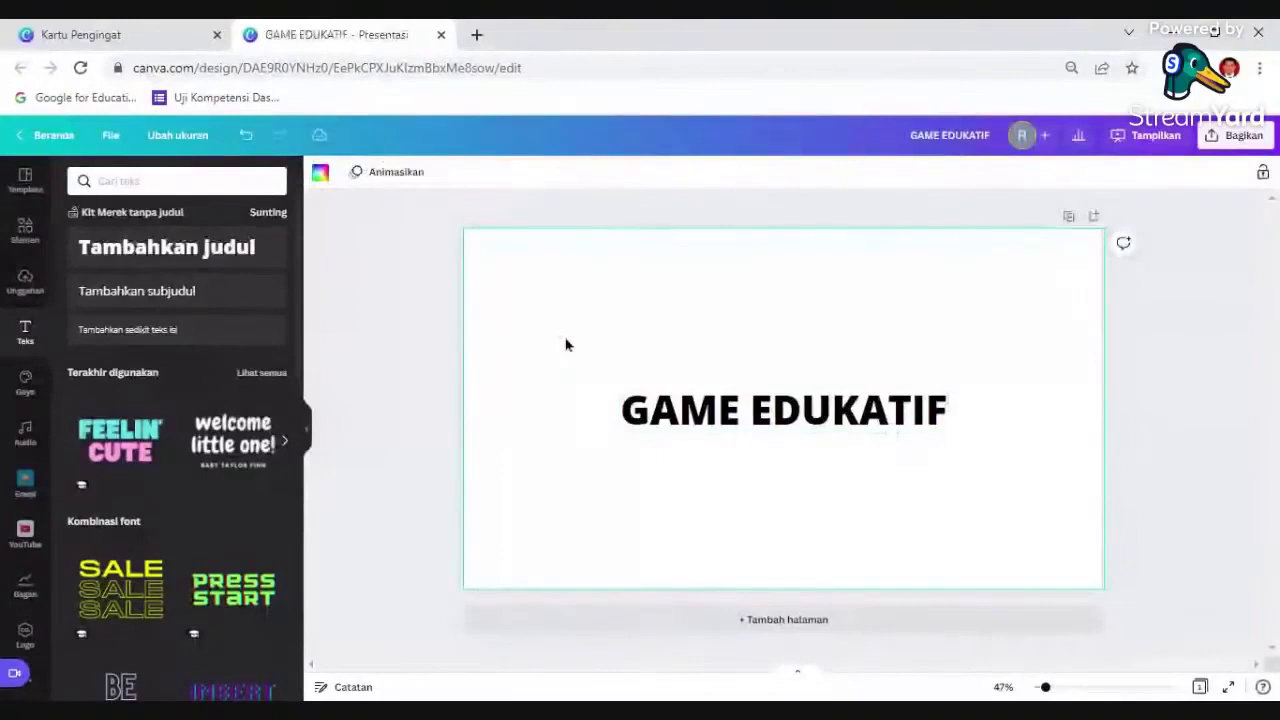
Move the GAME EDUKATIF heading up near the upper edge of the page.
{"action": "left_click", "coordinate": [777, 405]}
{"action": "left_click_drag", "start_coordinate": [777, 405], "coordinate": [775, 297]}
{"action": "left_click", "coordinate": [540, 449]}
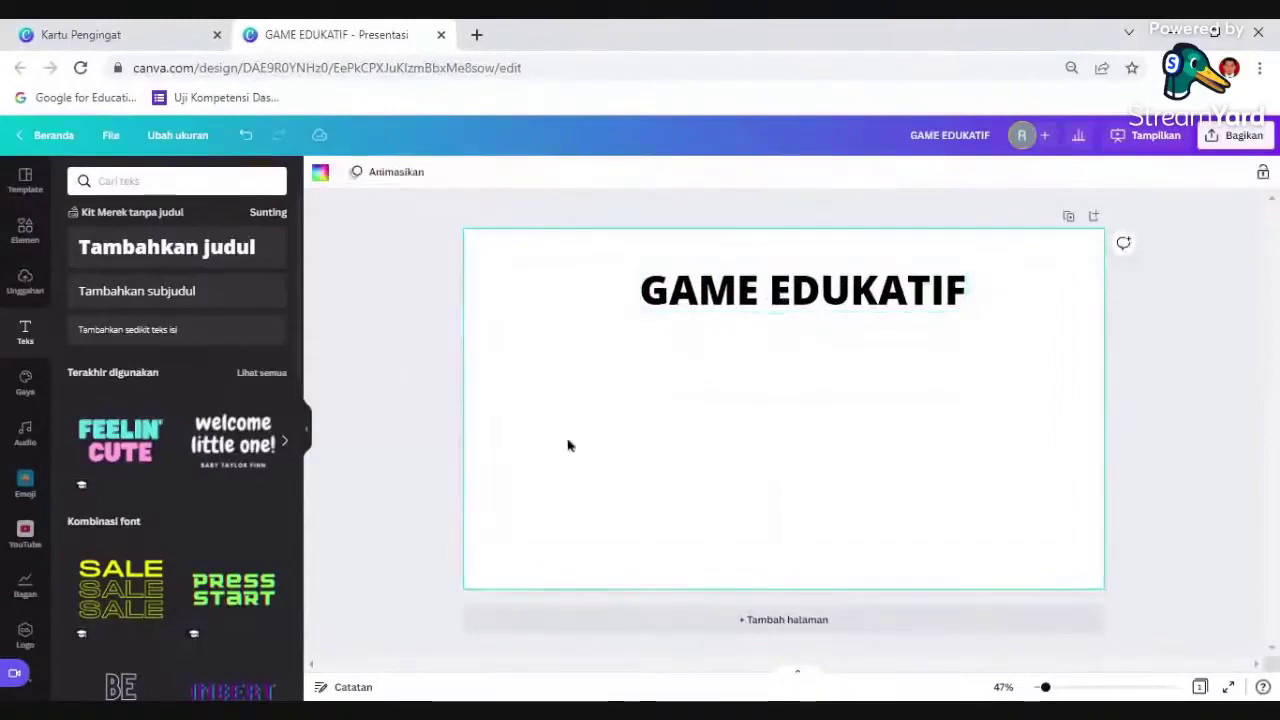
Undo the heading's move and redo it.
{"action": "left_click", "coordinate": [246, 140]}
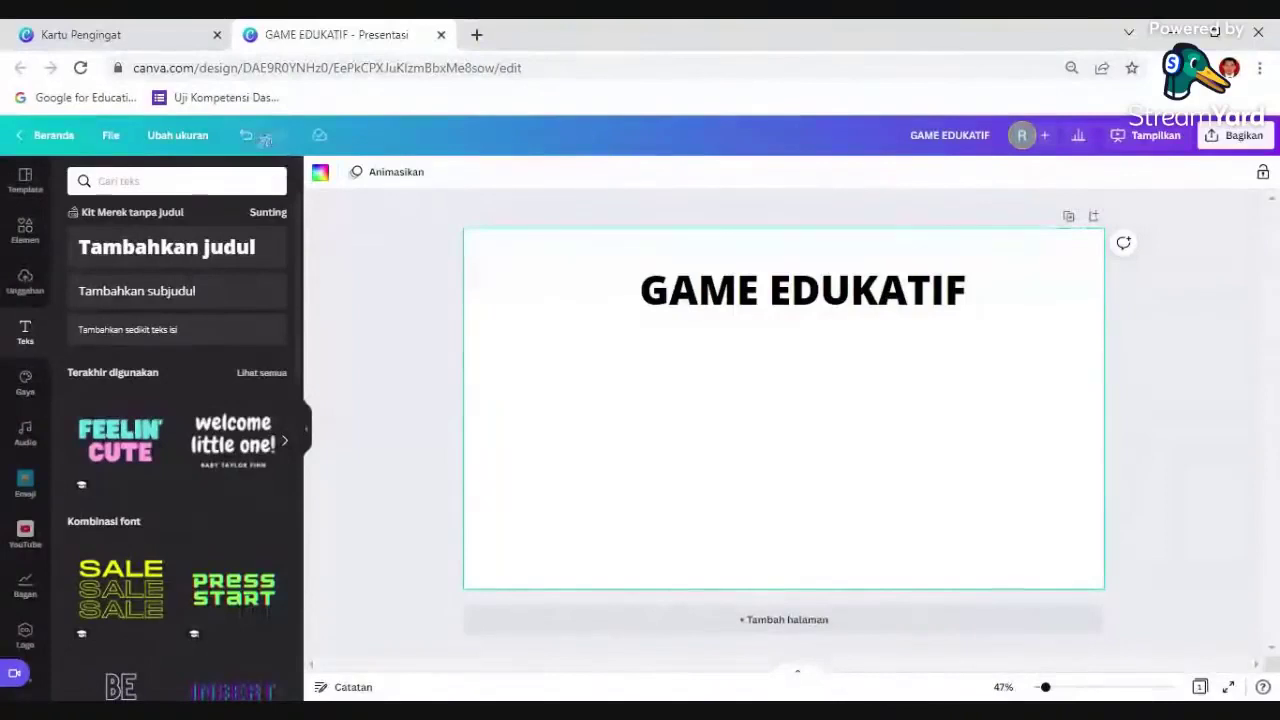
{"action": "left_click", "coordinate": [247, 140]}
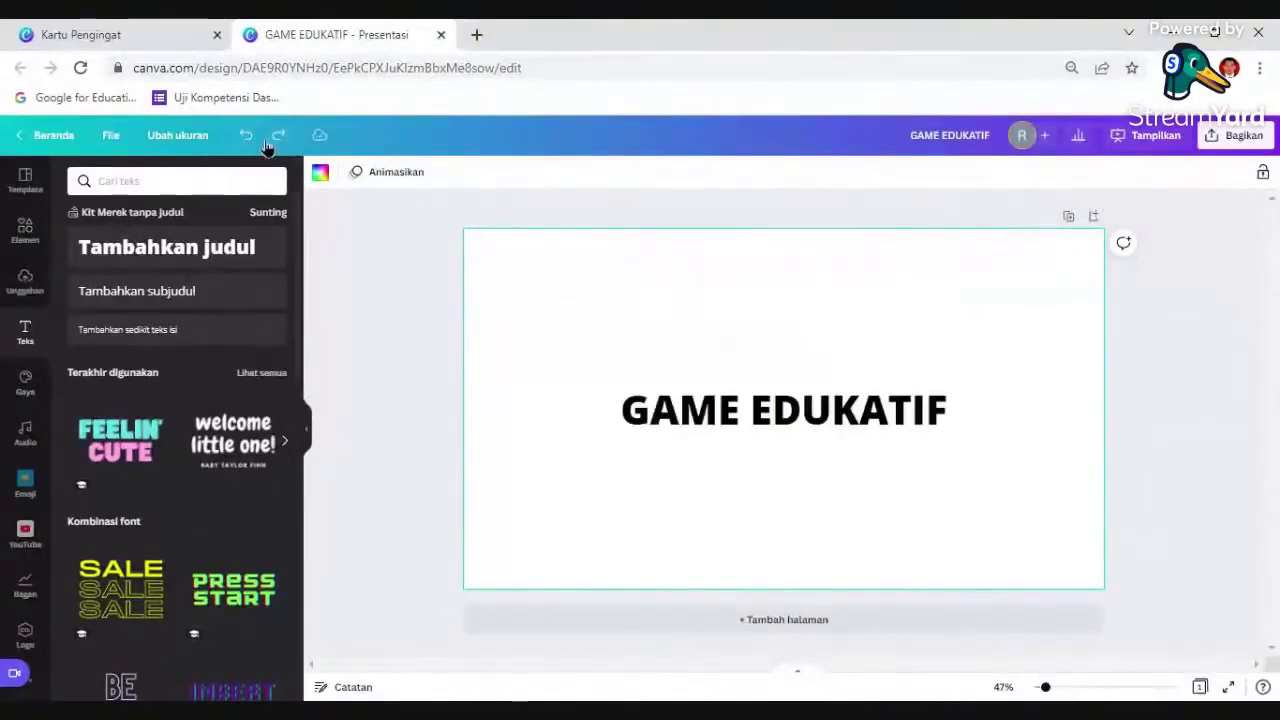
{"action": "left_click", "coordinate": [280, 137]}
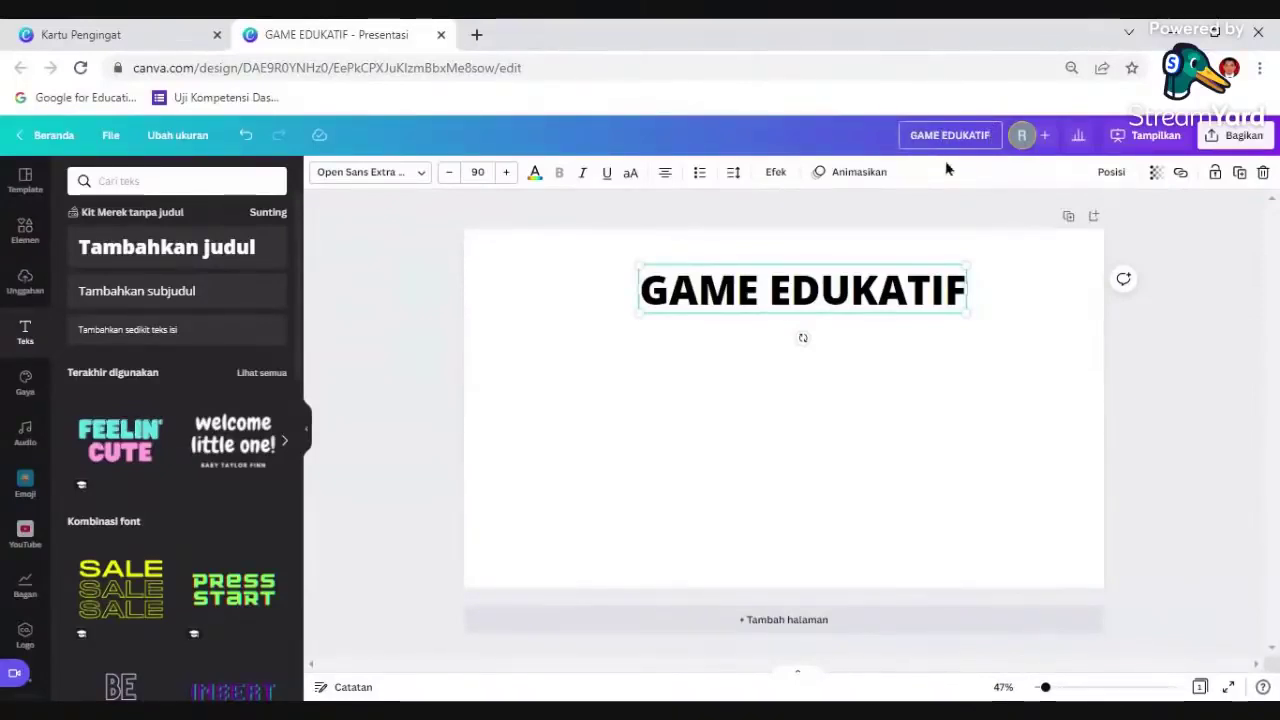
Set the design's link sharing to Yang punya tautan, check the available permission levels, and close the sharing settings.
{"action": "left_click", "coordinate": [1044, 135]}
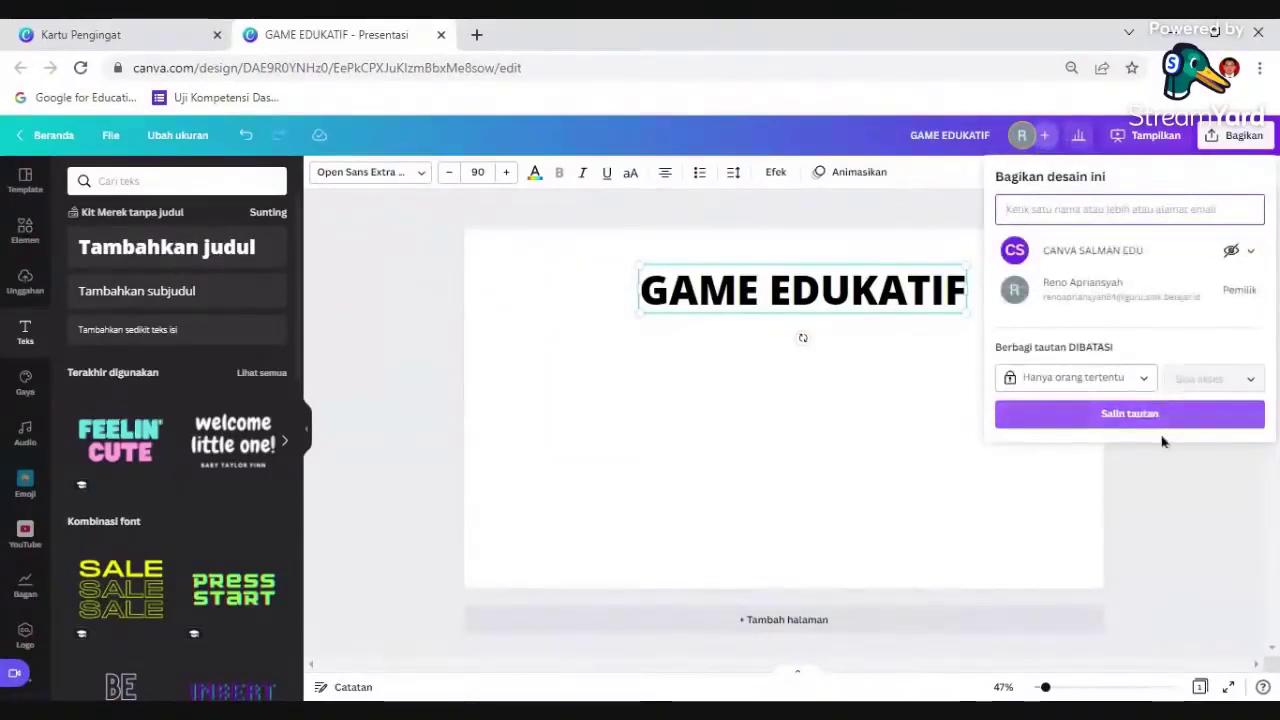
{"action": "left_click", "coordinate": [1111, 385]}
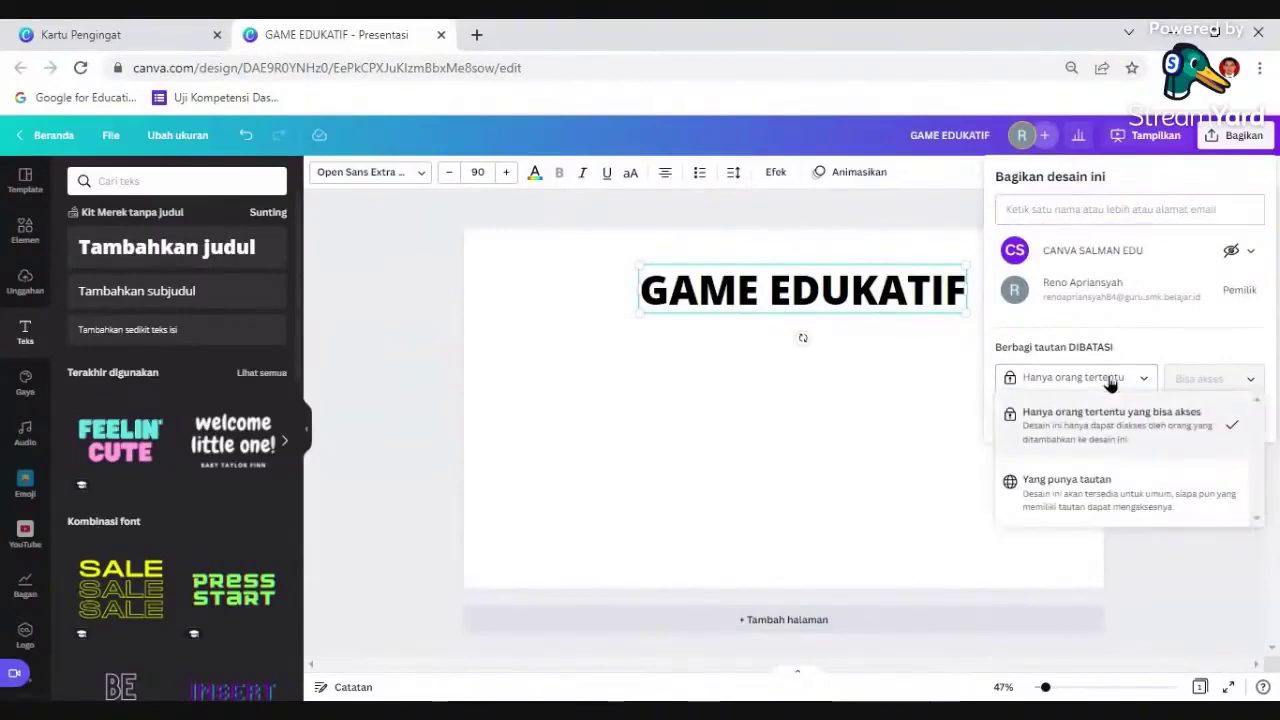
{"action": "left_click", "coordinate": [1082, 515]}
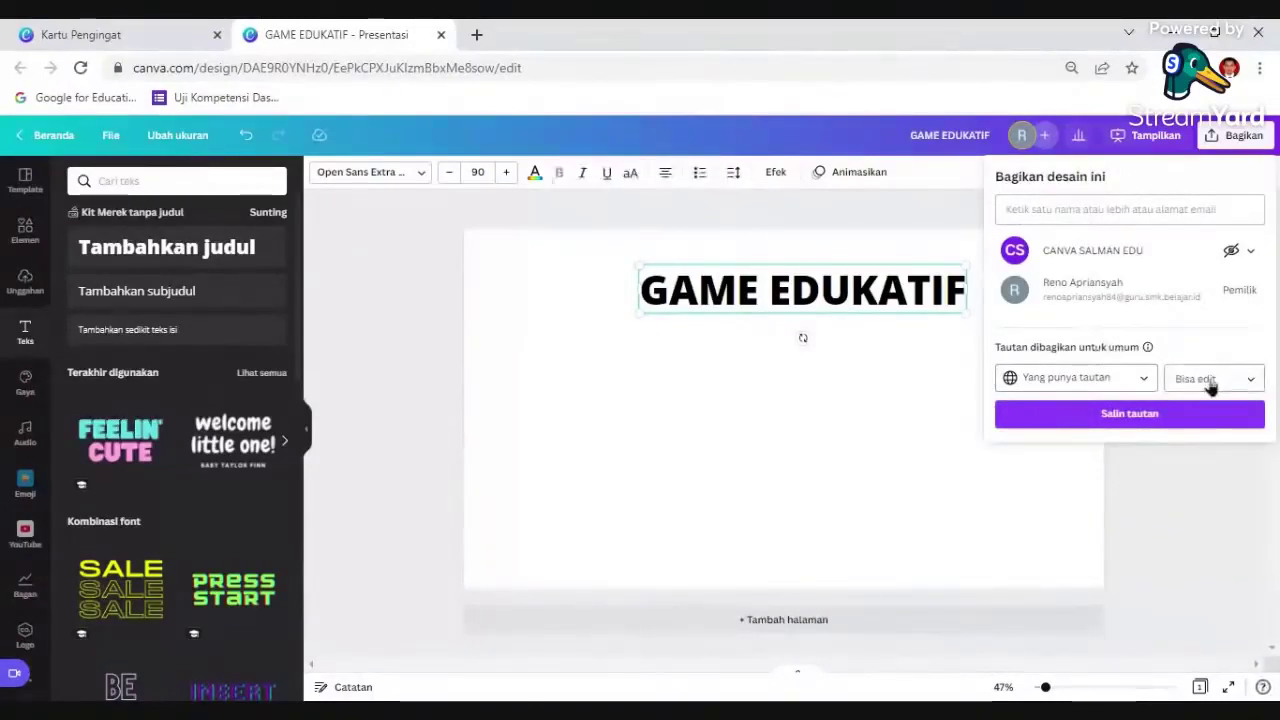
{"action": "left_click", "coordinate": [1209, 381]}
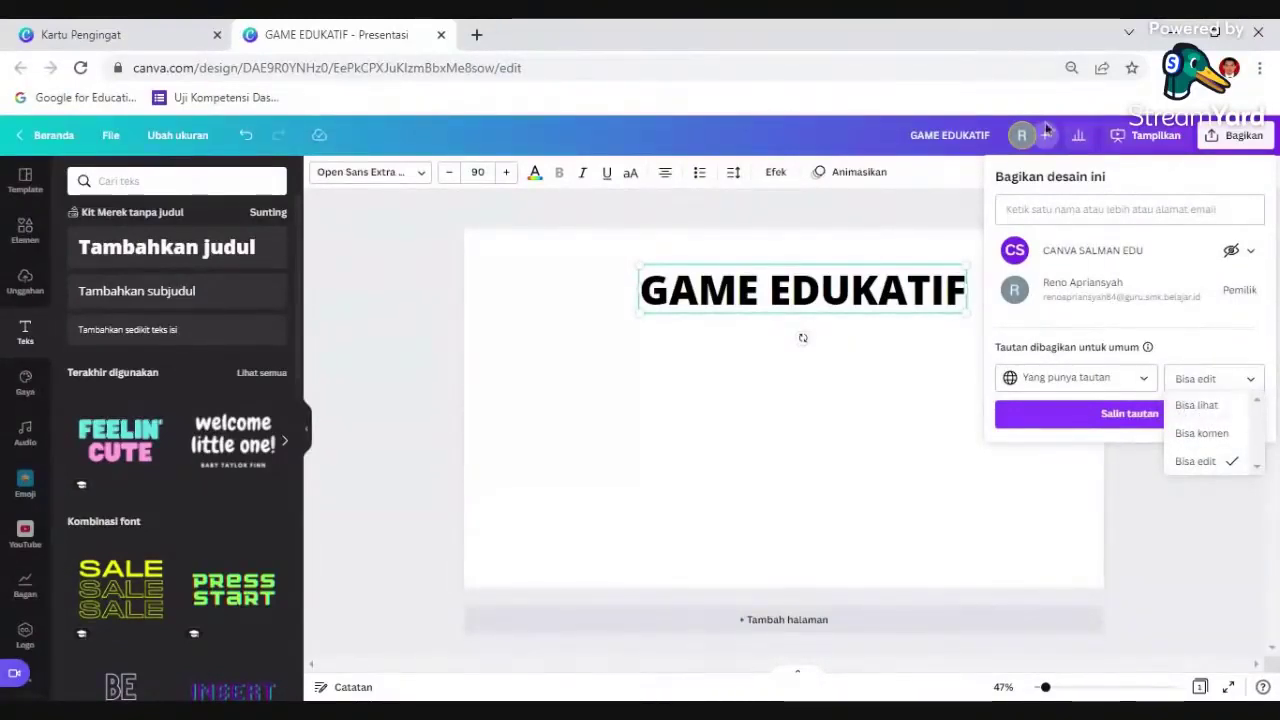
{"action": "left_click", "coordinate": [944, 186]}
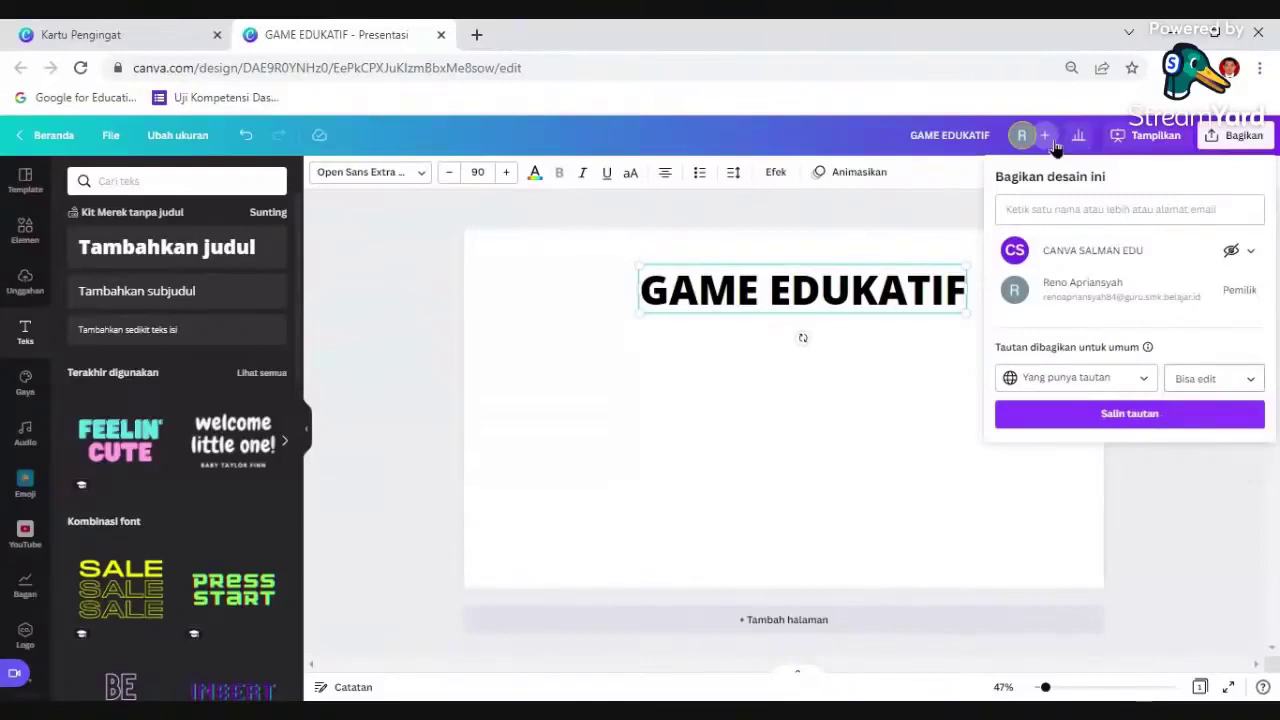
{"action": "left_click", "coordinate": [928, 392]}
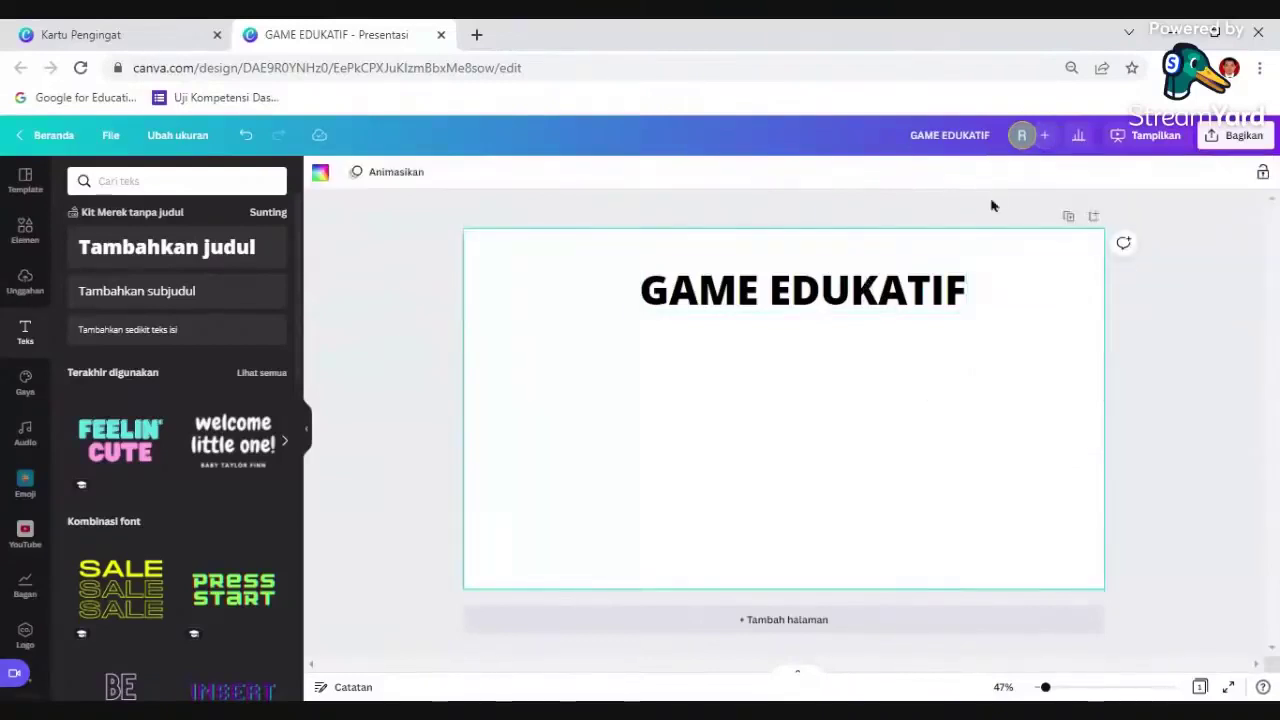
Keep link sharing on Yang punya tautan, set its permission to Bisa lihat, and copy the link.
{"action": "left_click", "coordinate": [1046, 140]}
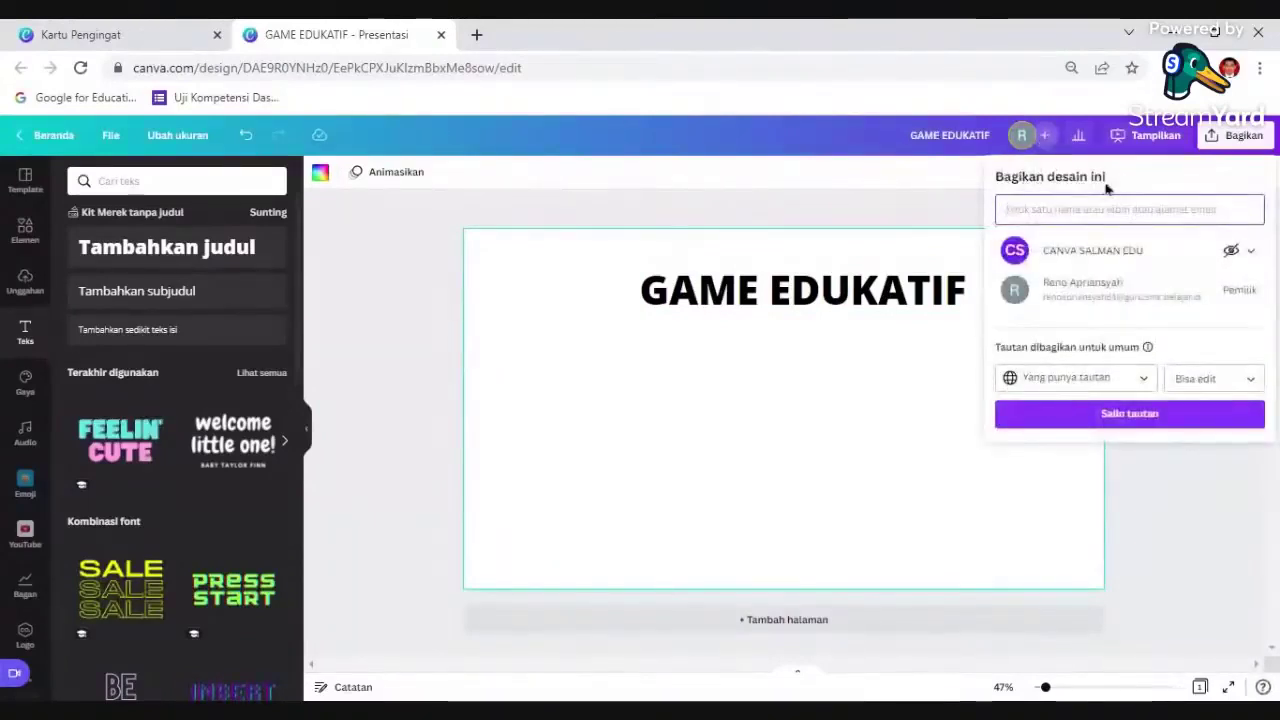
{"action": "left_click", "coordinate": [1132, 381]}
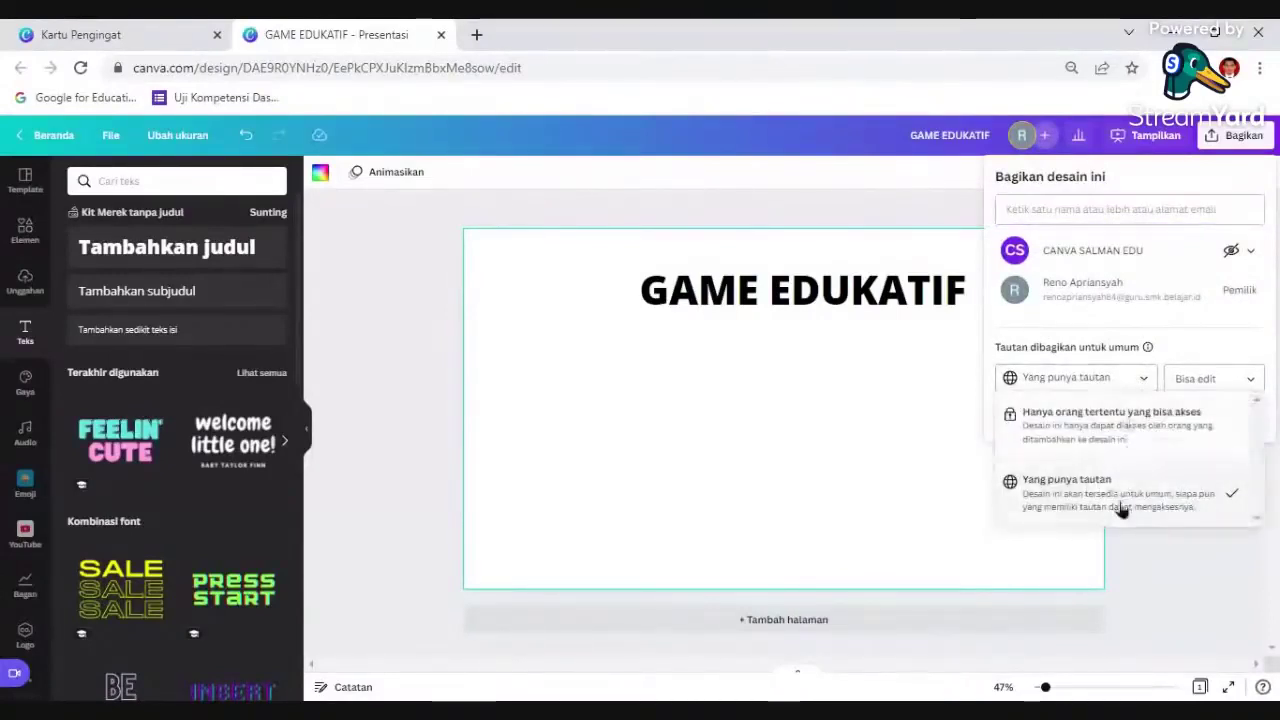
{"action": "left_click", "coordinate": [1070, 498]}
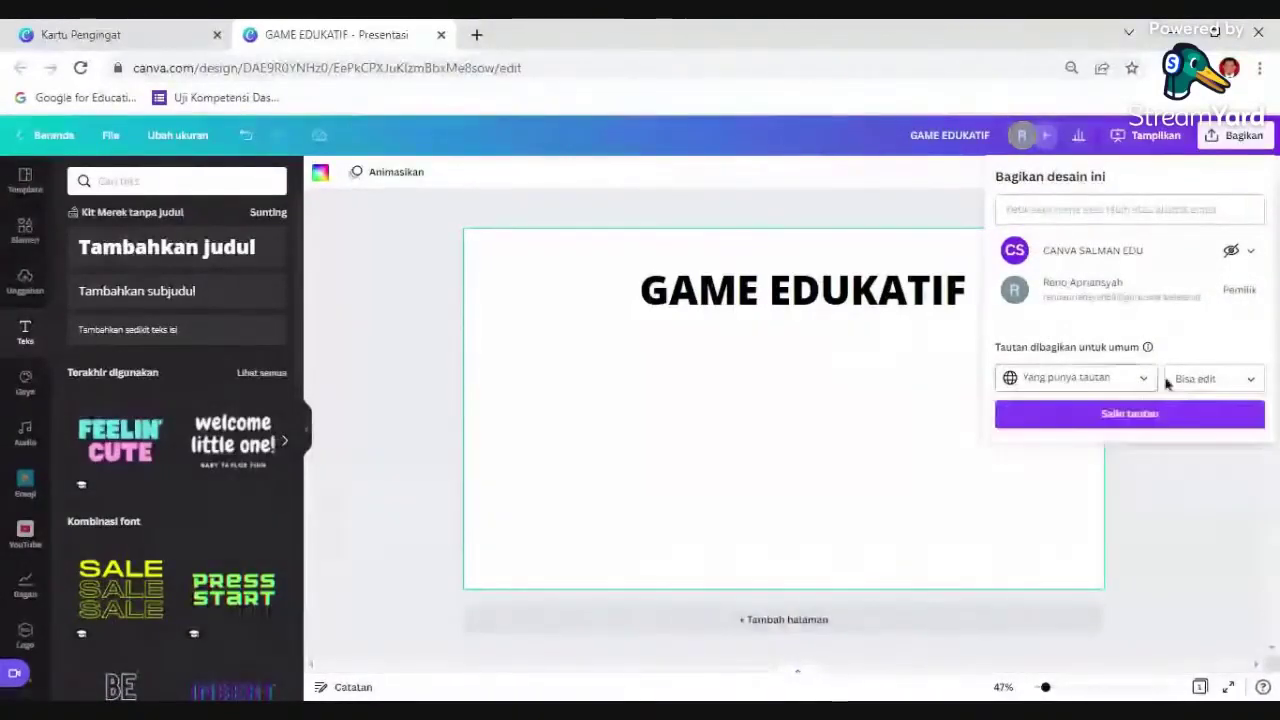
{"action": "left_click", "coordinate": [1240, 382]}
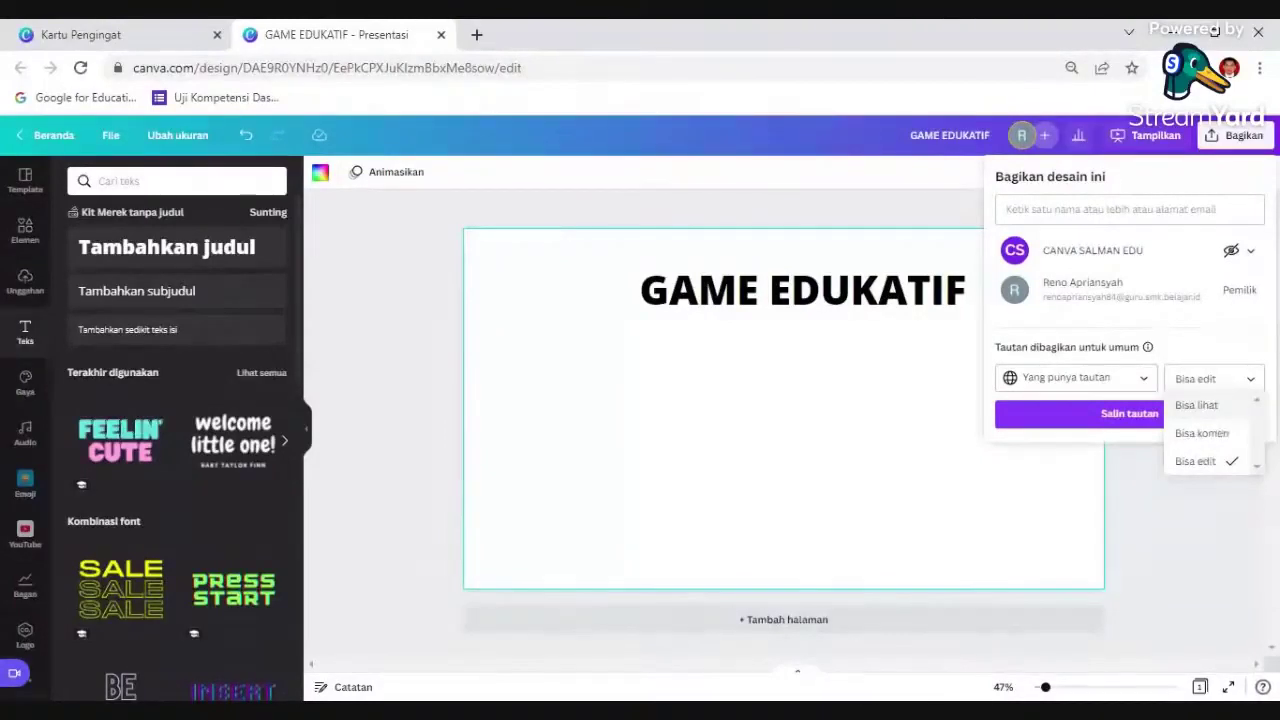
{"action": "left_click", "coordinate": [1226, 410]}
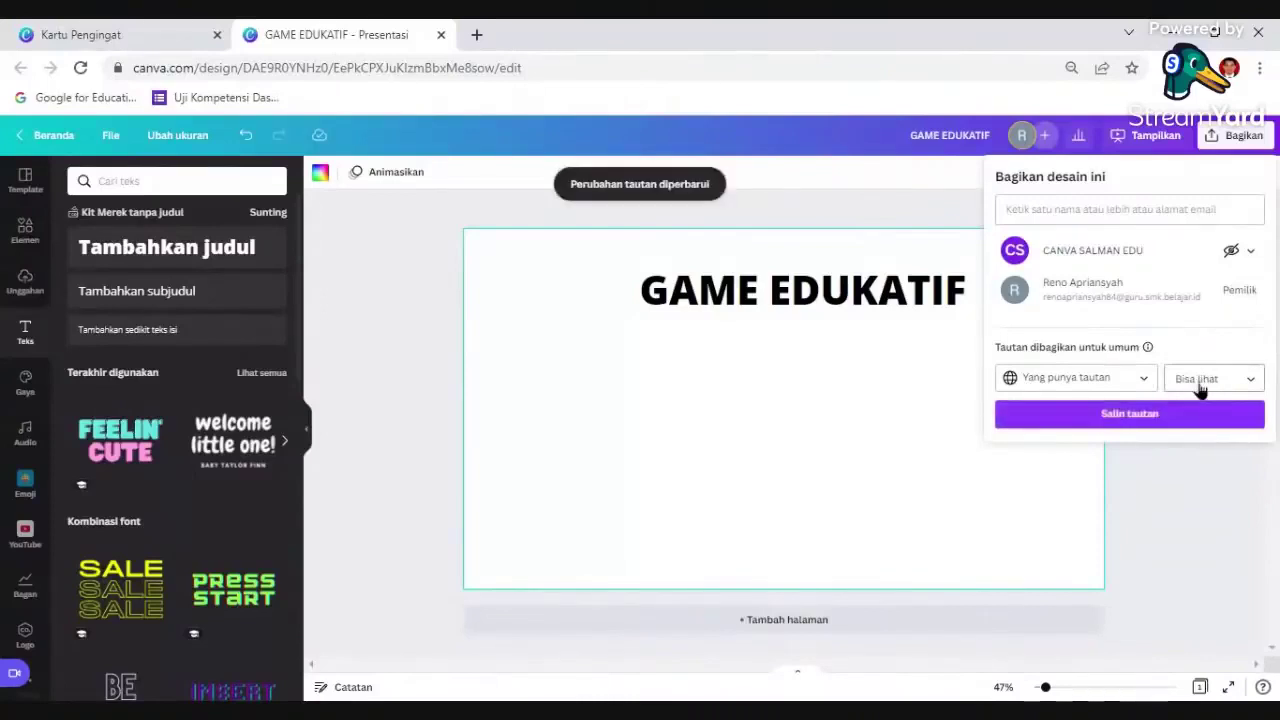
{"action": "left_click", "coordinate": [1117, 420]}
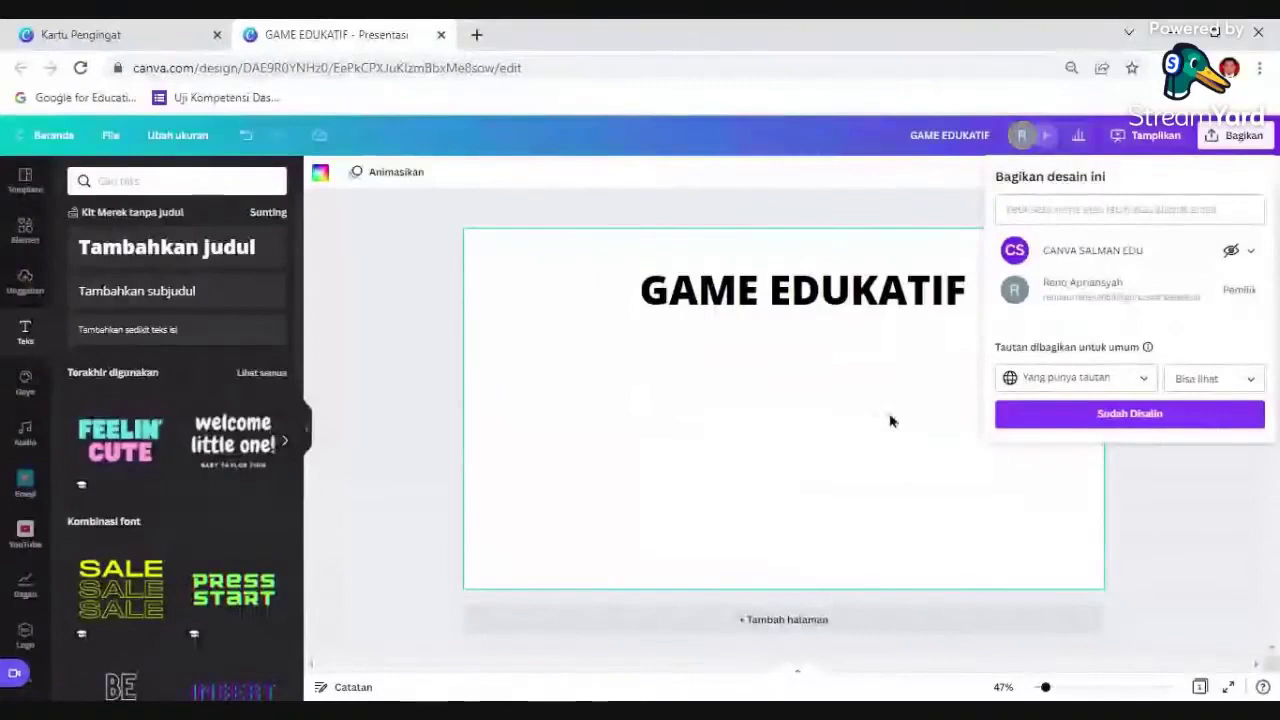
Change the shared link's permission to Bisa komen and copy the link.
{"action": "left_click", "coordinate": [1225, 377]}
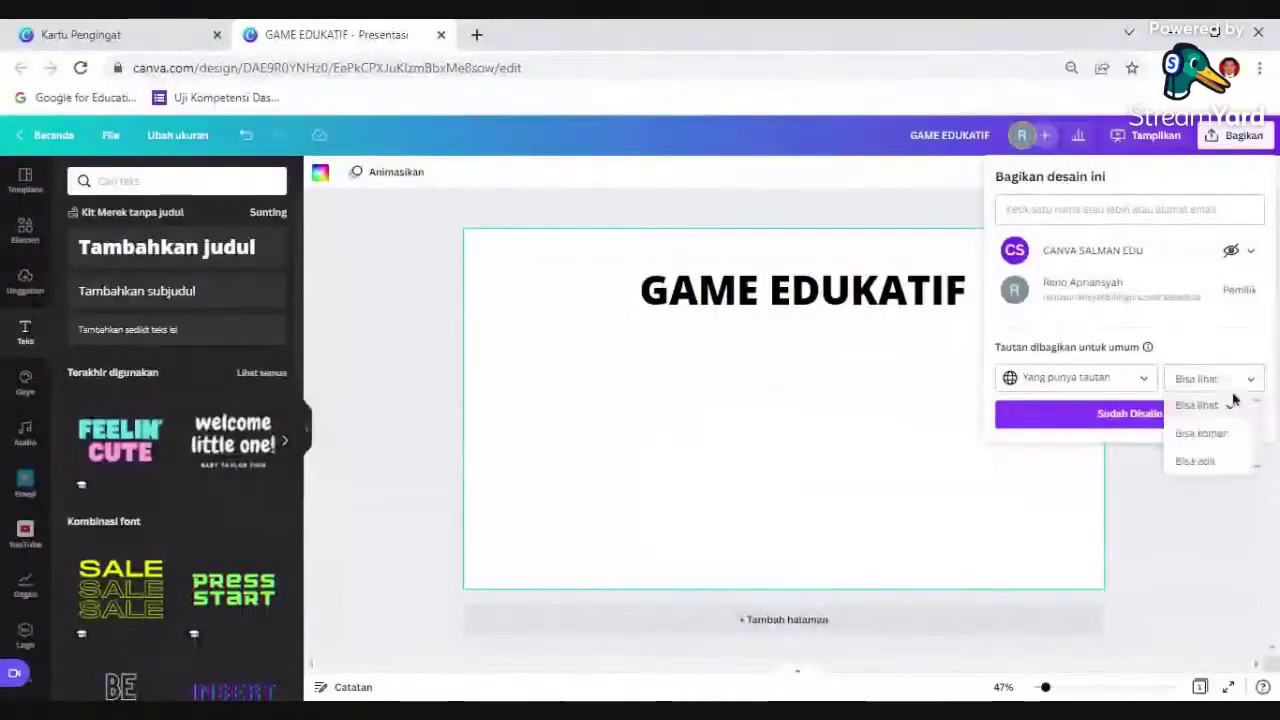
{"action": "left_click", "coordinate": [1230, 381]}
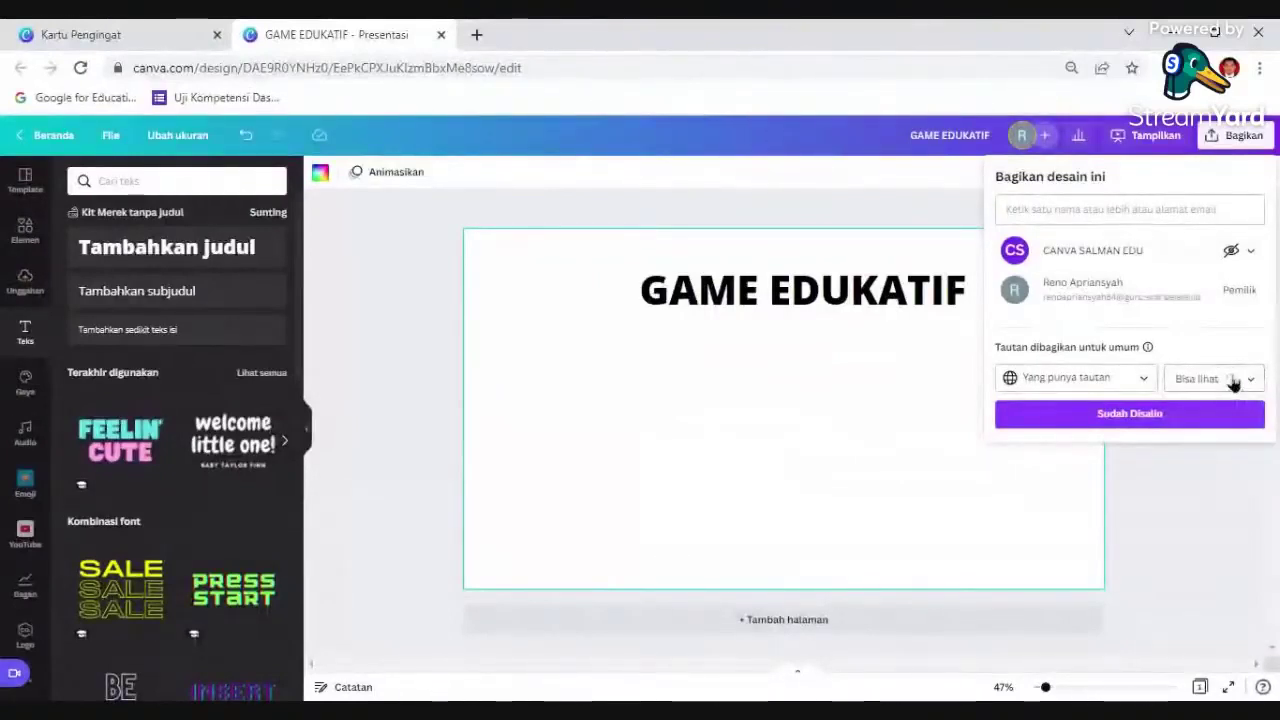
{"action": "left_click", "coordinate": [1234, 381]}
{"action": "left_click", "coordinate": [1201, 433]}
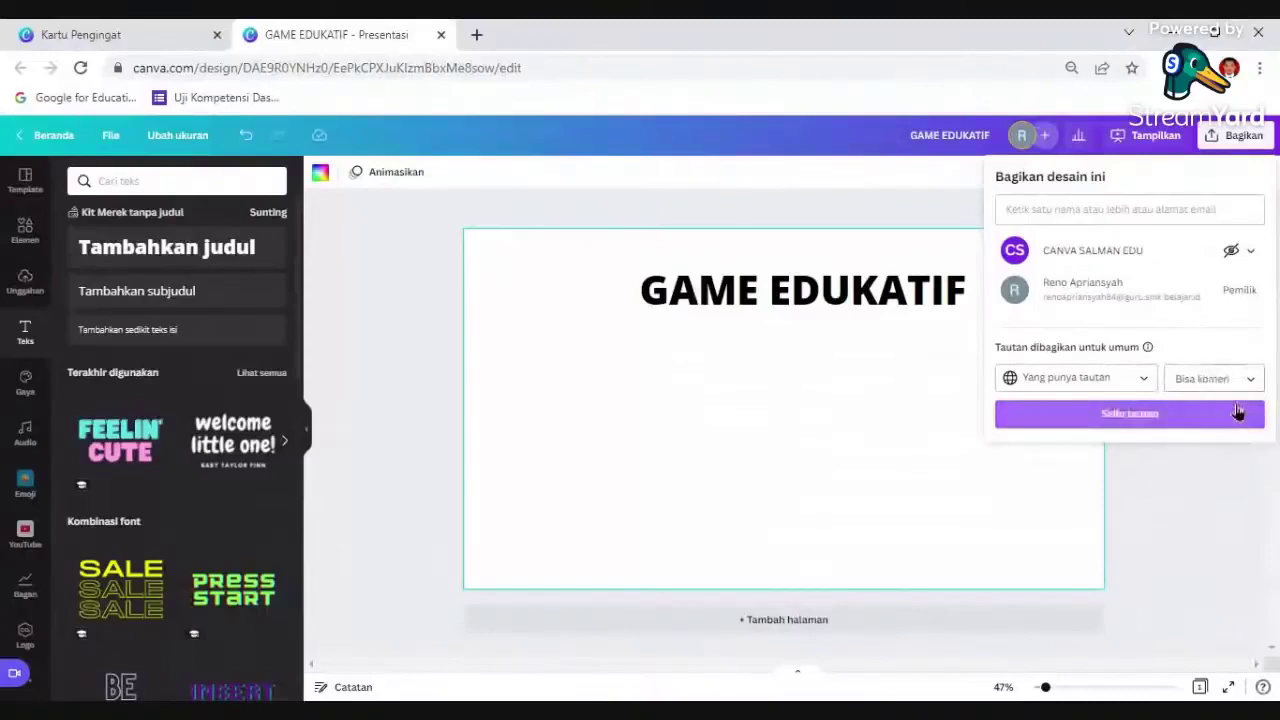
{"action": "left_click", "coordinate": [1117, 420]}
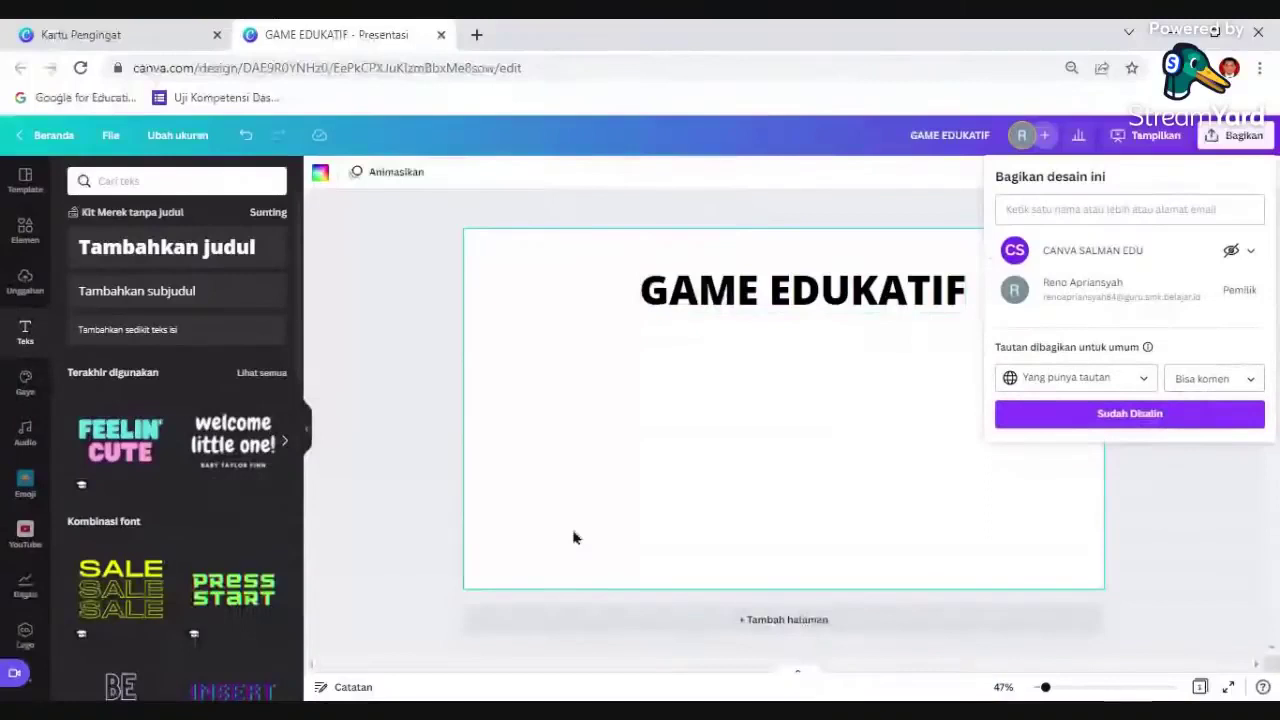
Change the shared link's permission to Bisa edit and copy the link.
{"action": "left_click", "coordinate": [1240, 378]}
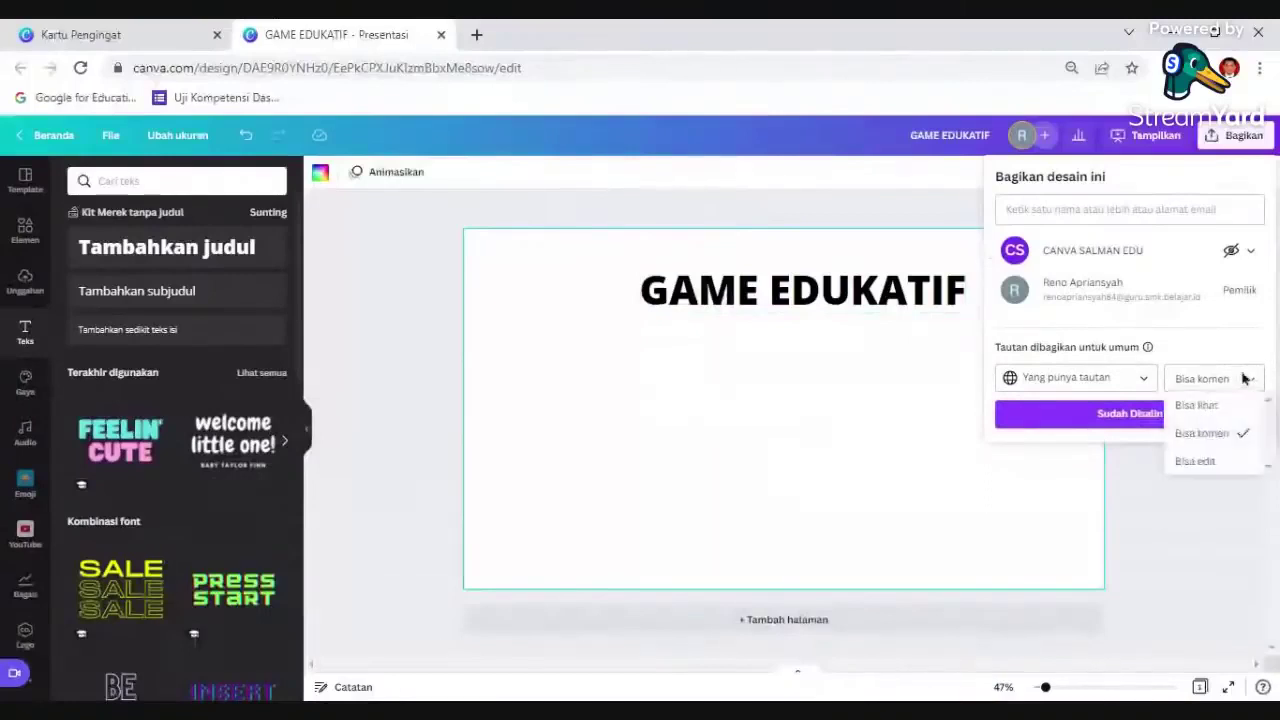
{"action": "left_click", "coordinate": [1212, 464]}
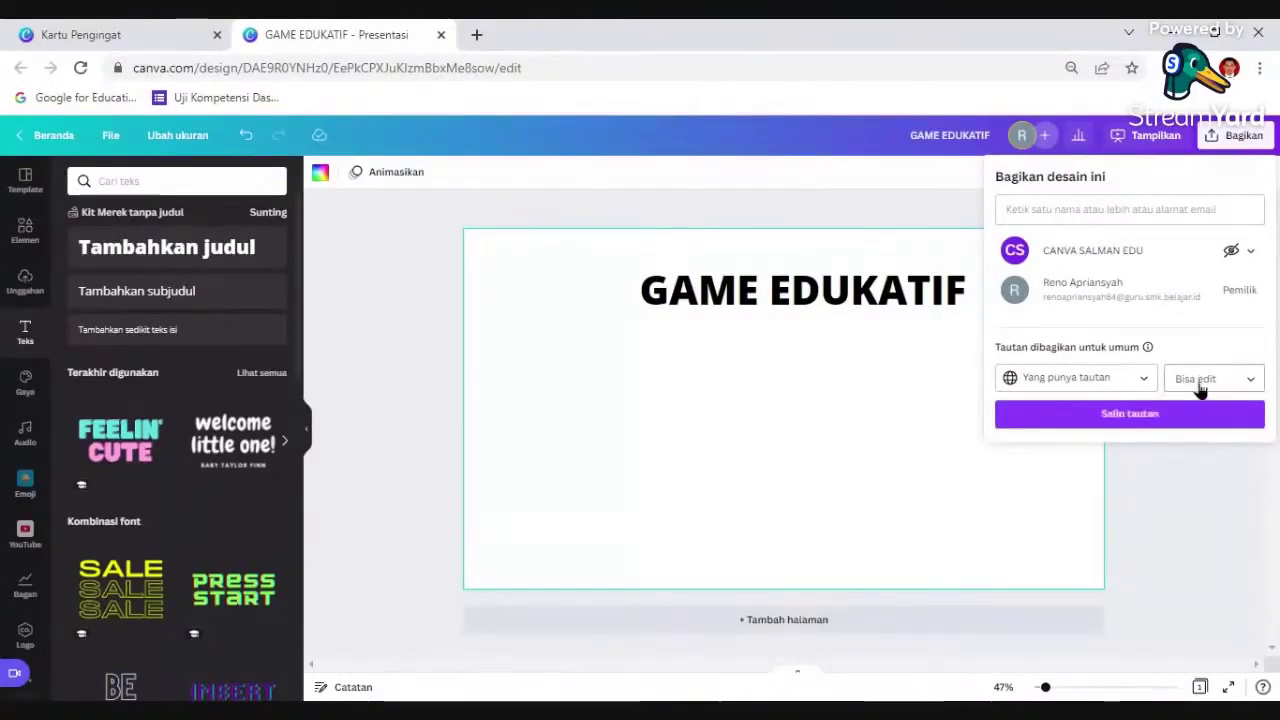
{"action": "left_click", "coordinate": [1122, 420]}
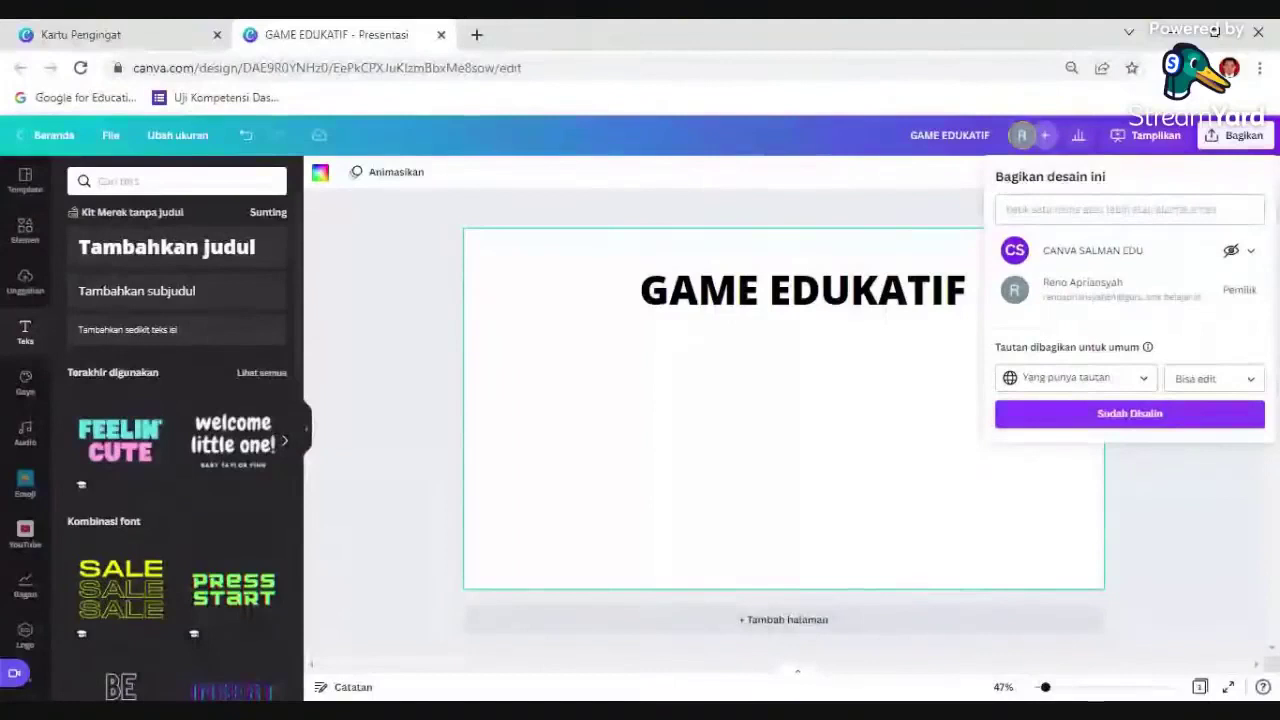
{"action": "left_click", "coordinate": [1255, 382]}
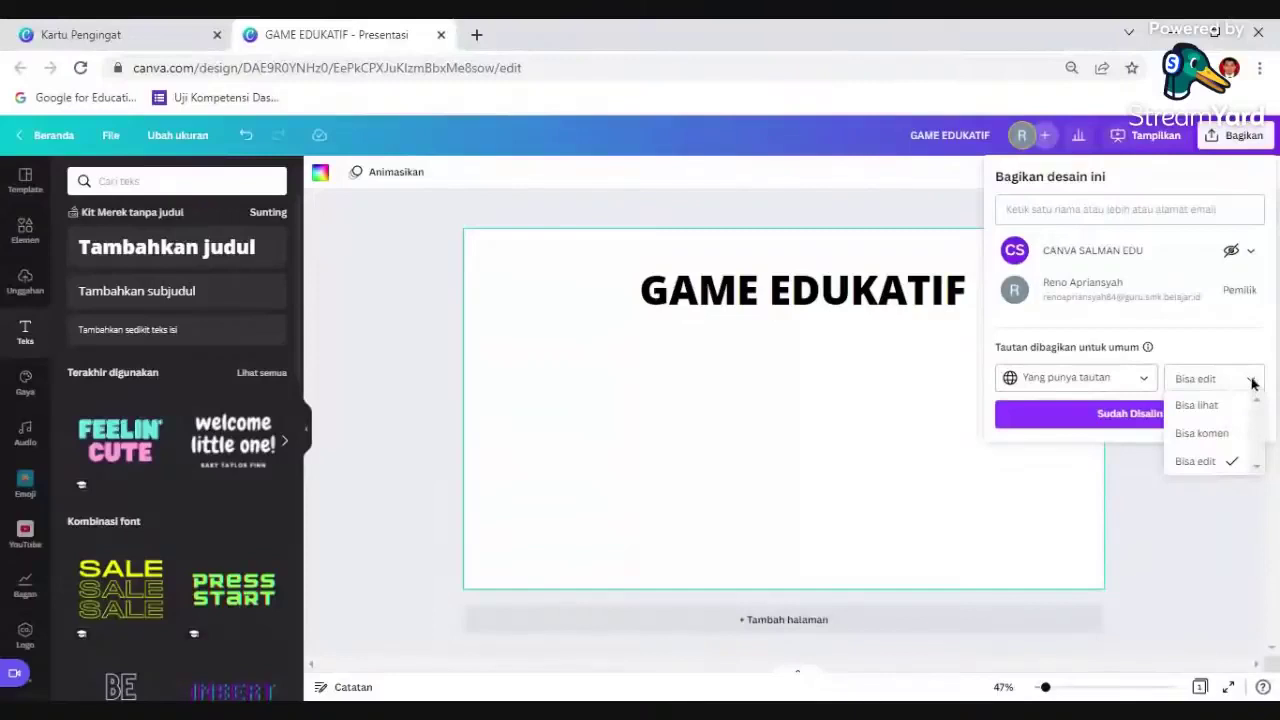
{"action": "left_click", "coordinate": [1253, 384]}
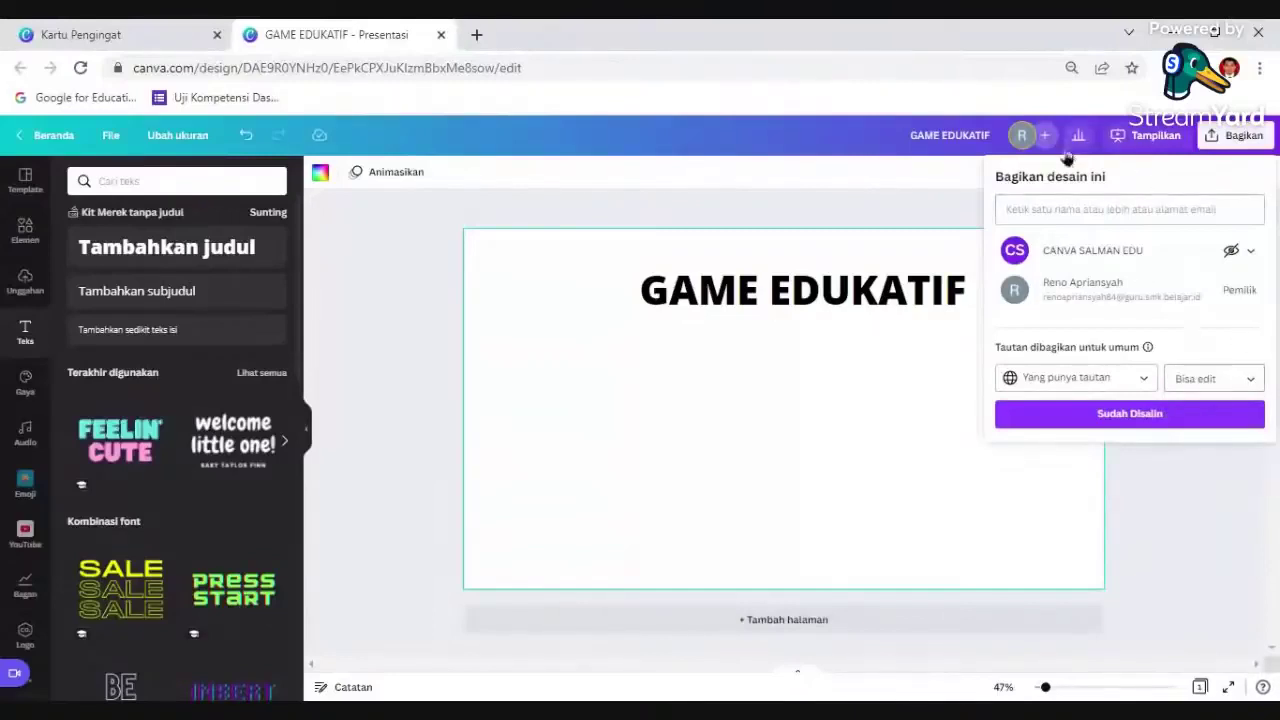
{"action": "left_click", "coordinate": [1250, 378]}
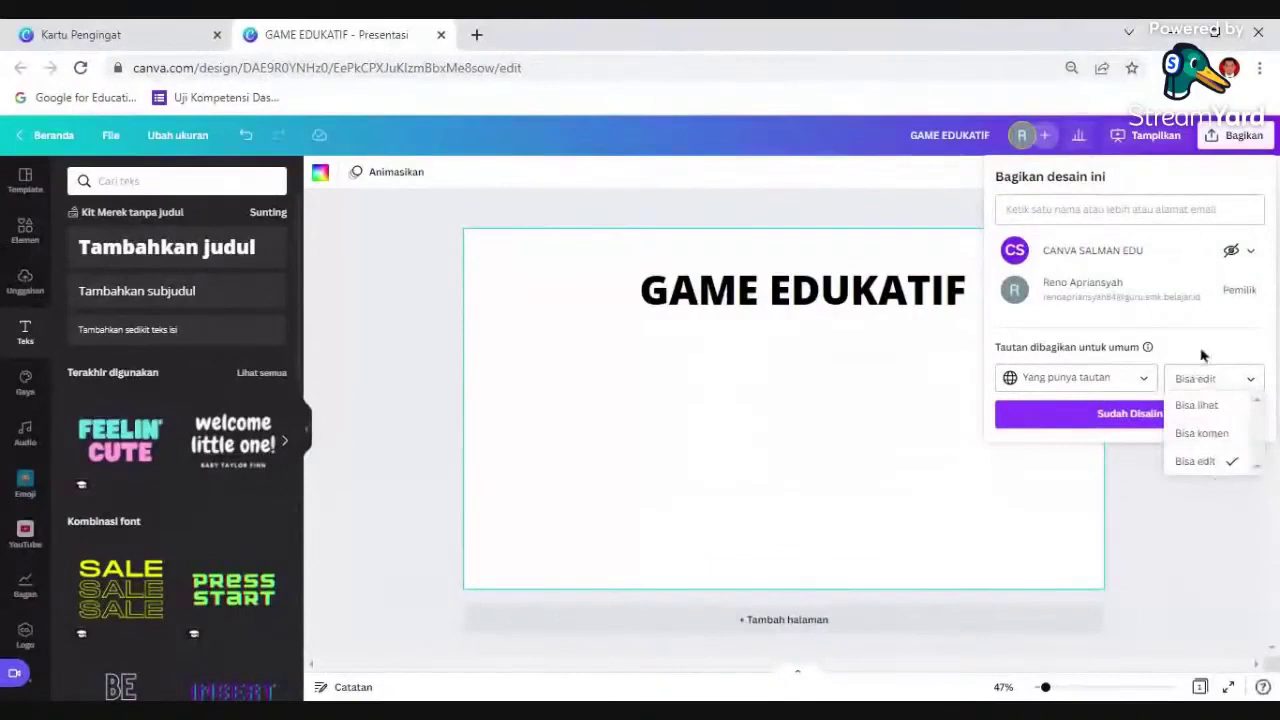
{"action": "left_click", "coordinate": [1263, 349]}
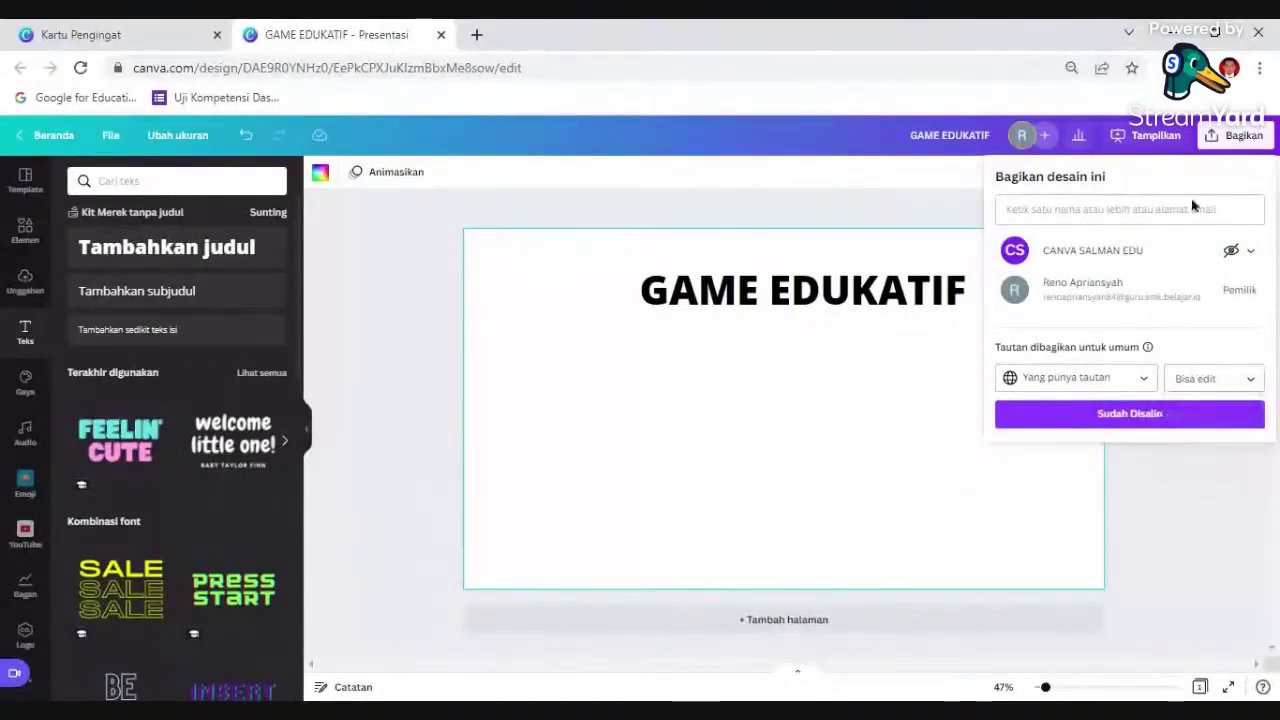
Reopen the design's sharing settings, check the permission levels under Hanya orang tertentu, and view the download options.
{"action": "left_click", "coordinate": [1248, 140]}
{"action": "left_click", "coordinate": [1240, 138]}
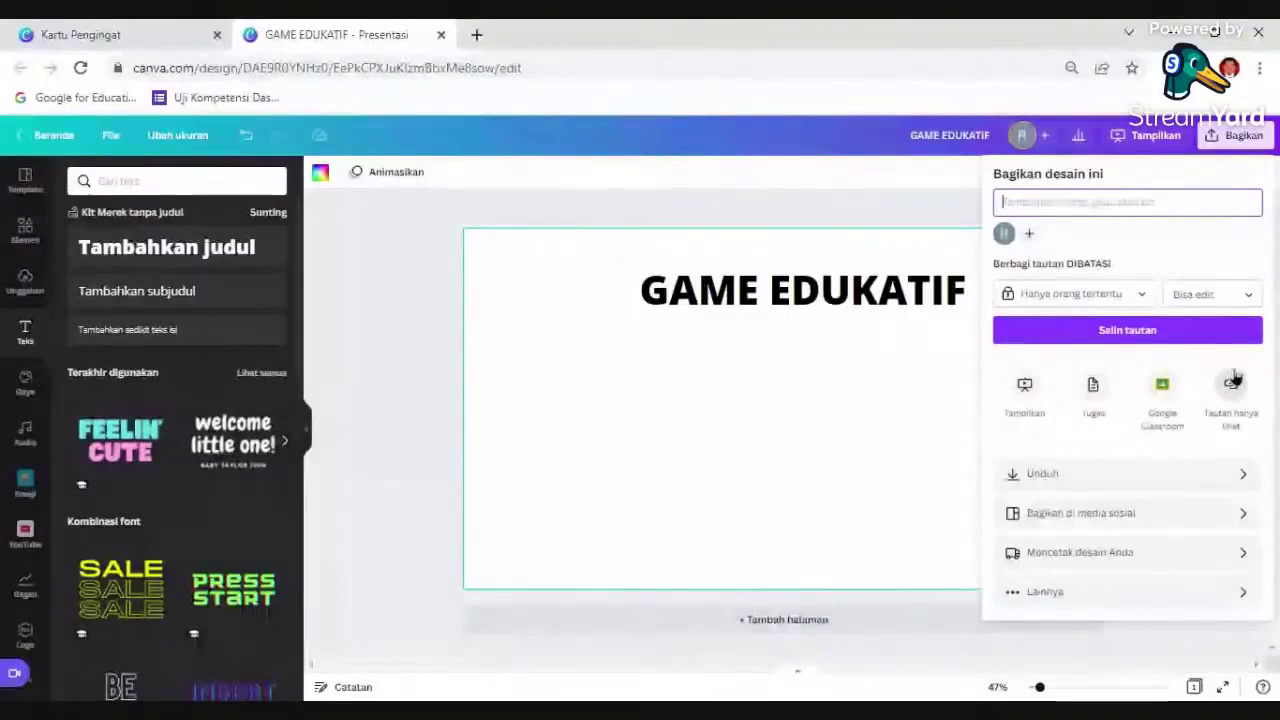
{"action": "left_click", "coordinate": [1220, 292]}
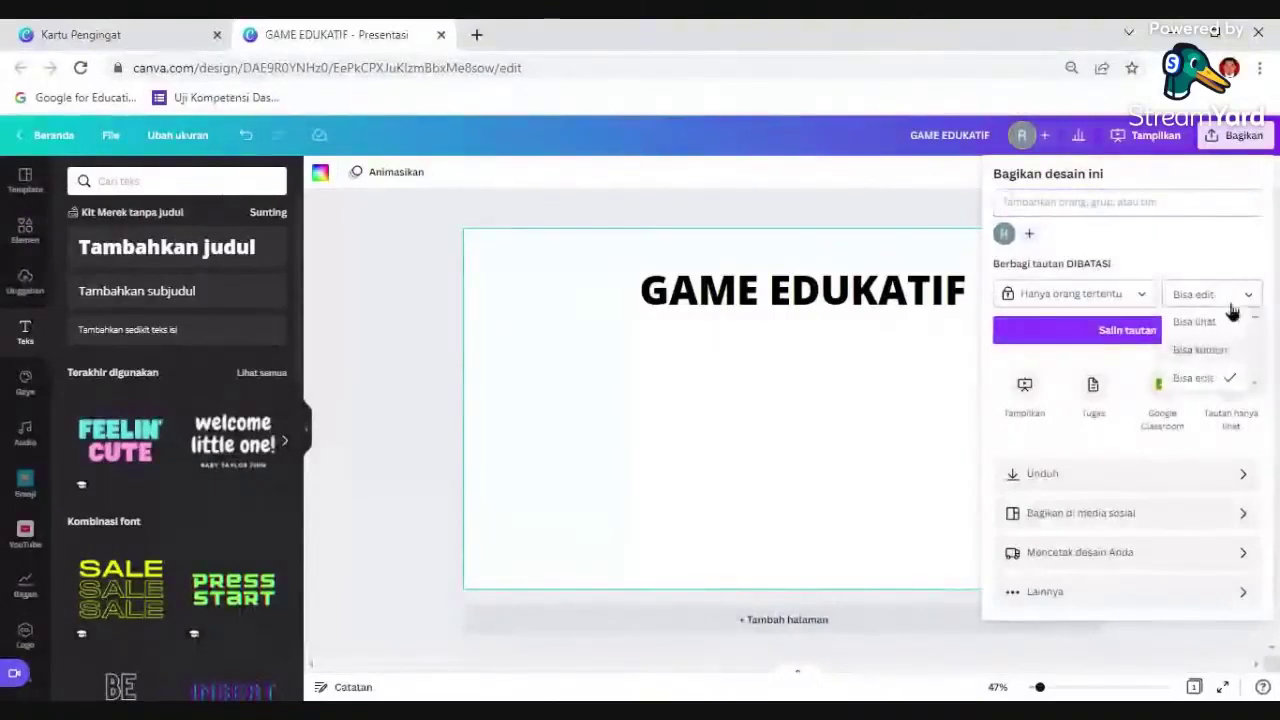
{"action": "left_click", "coordinate": [1240, 292]}
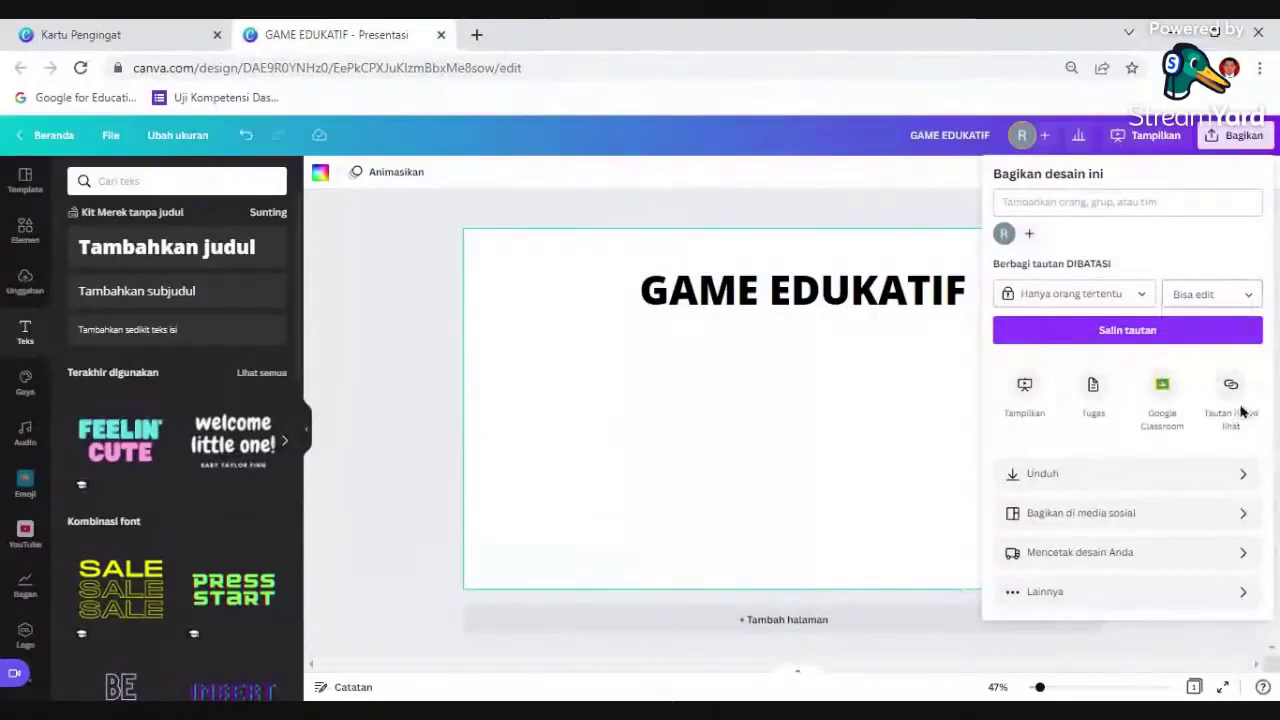
{"action": "left_click", "coordinate": [1240, 480]}
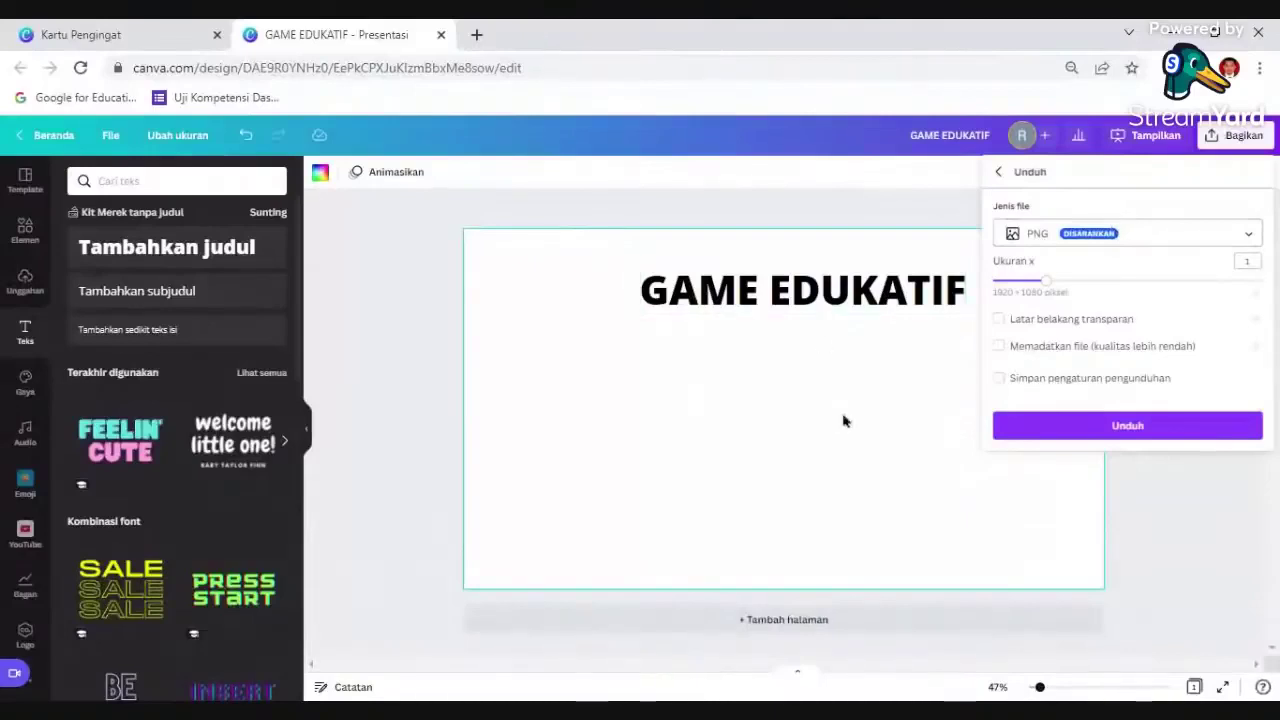
{"action": "left_click", "coordinate": [1244, 136]}
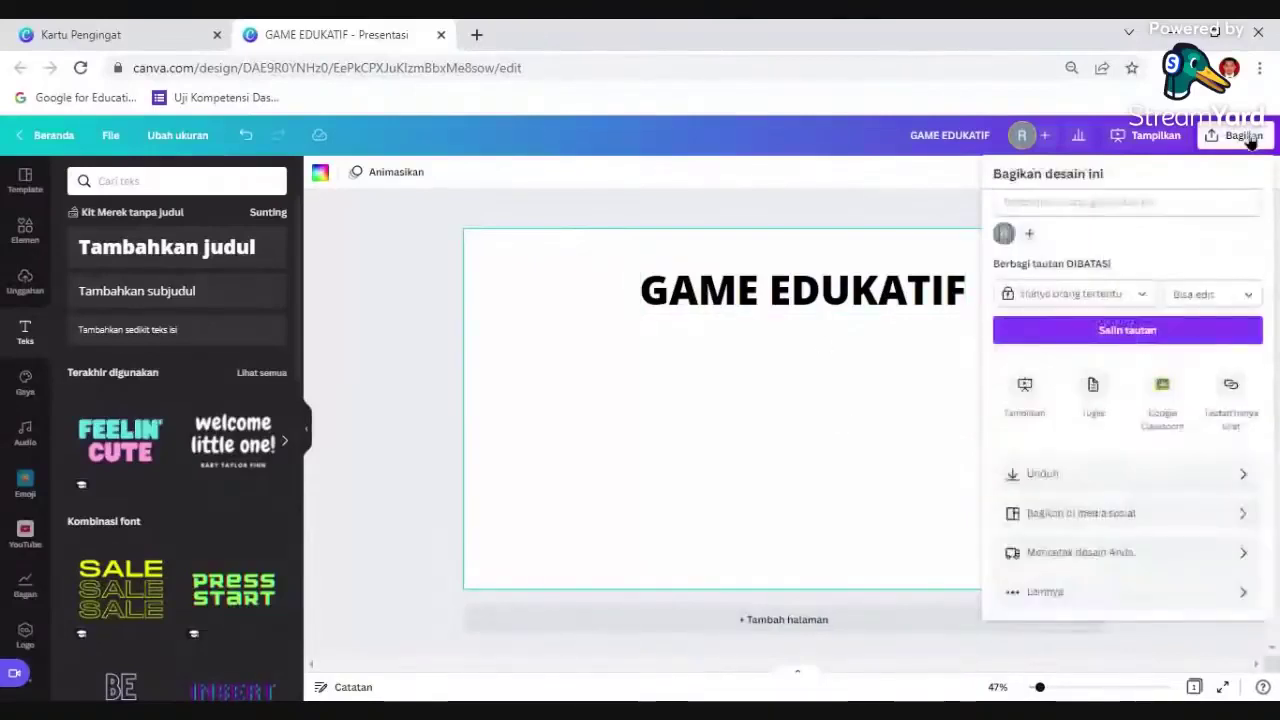
Close and reopen the design's sharing settings and review the link's permission choices again.
{"action": "left_click", "coordinate": [1148, 150]}
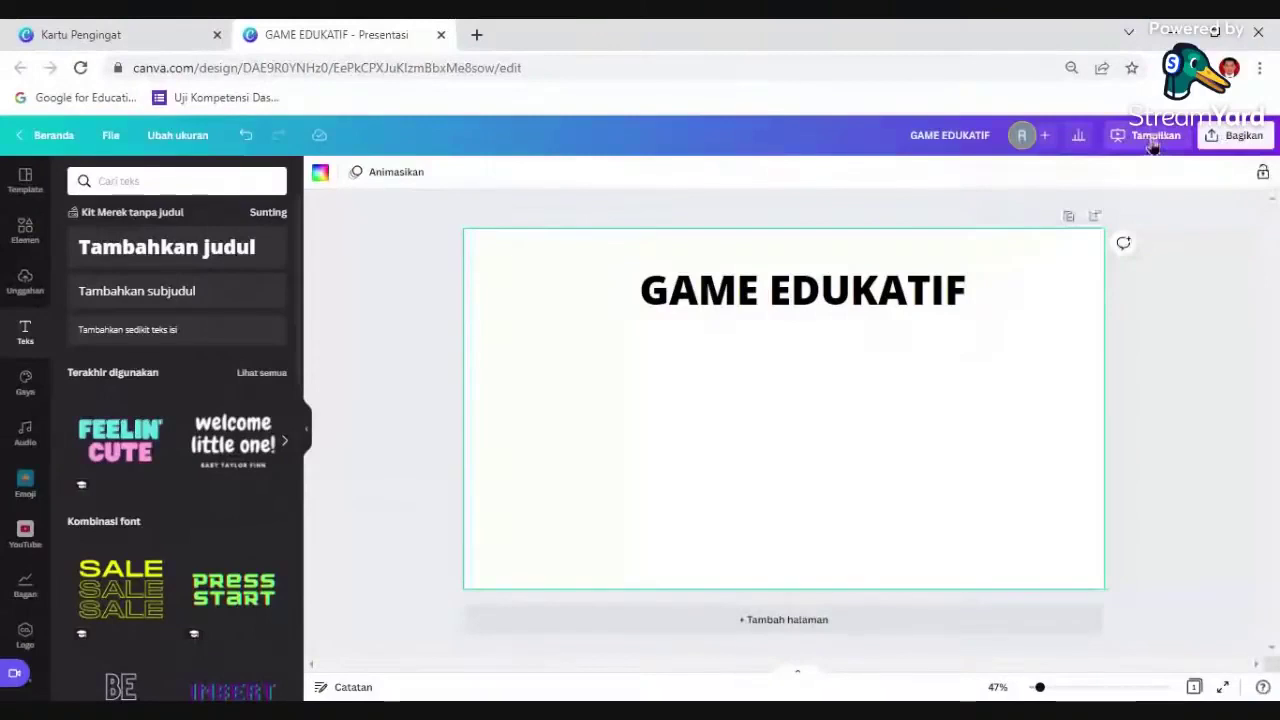
{"action": "left_click", "coordinate": [1243, 135]}
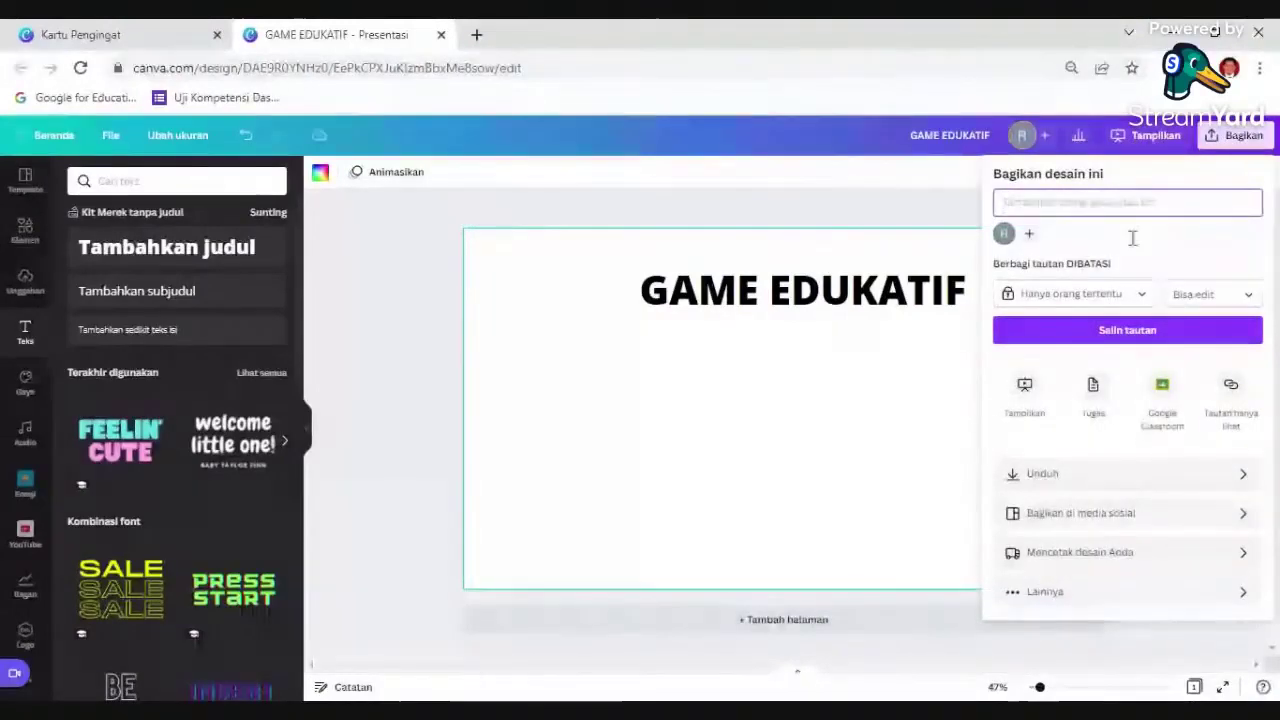
{"action": "left_click", "coordinate": [1226, 293]}
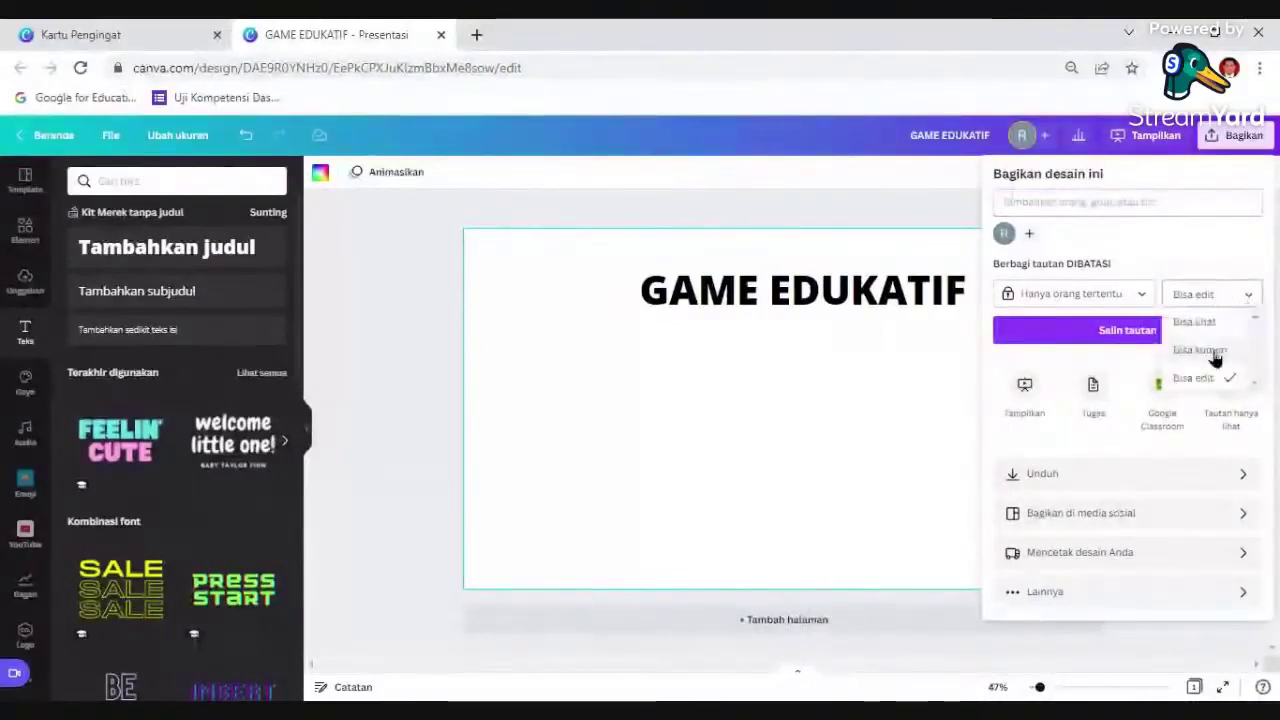
{"action": "left_click", "coordinate": [1215, 294]}
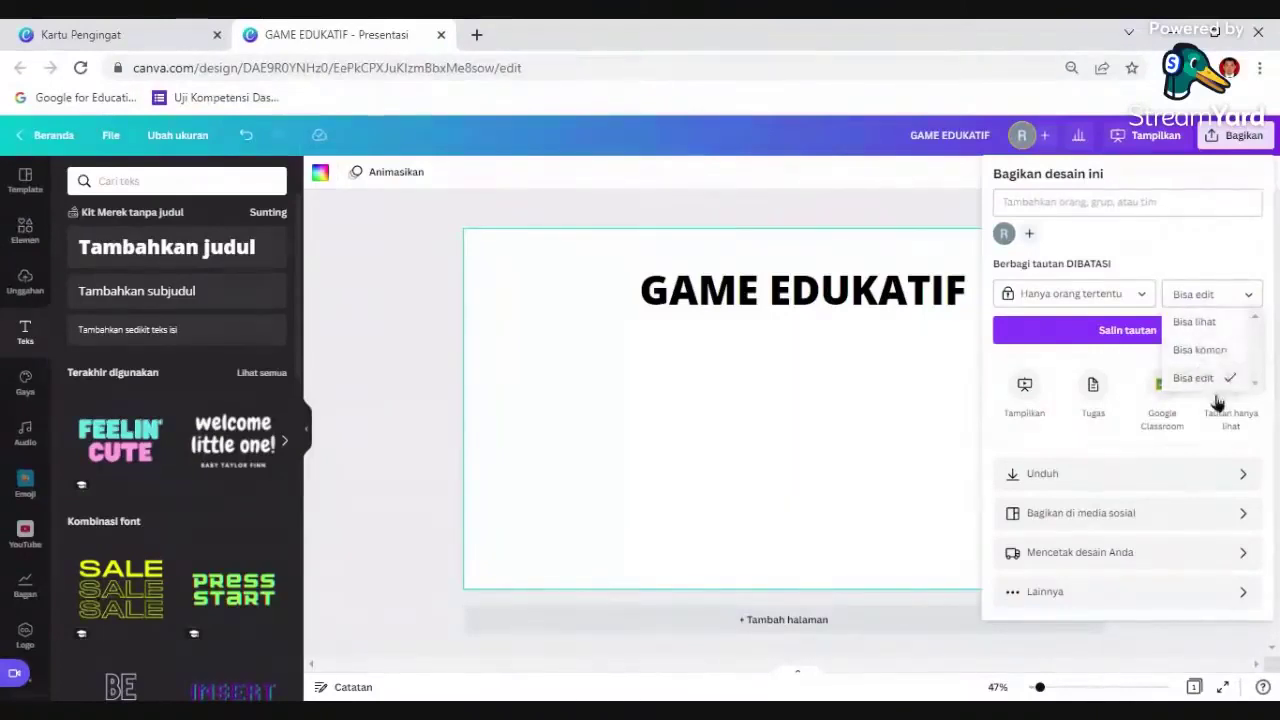
{"action": "left_click", "coordinate": [1090, 393]}
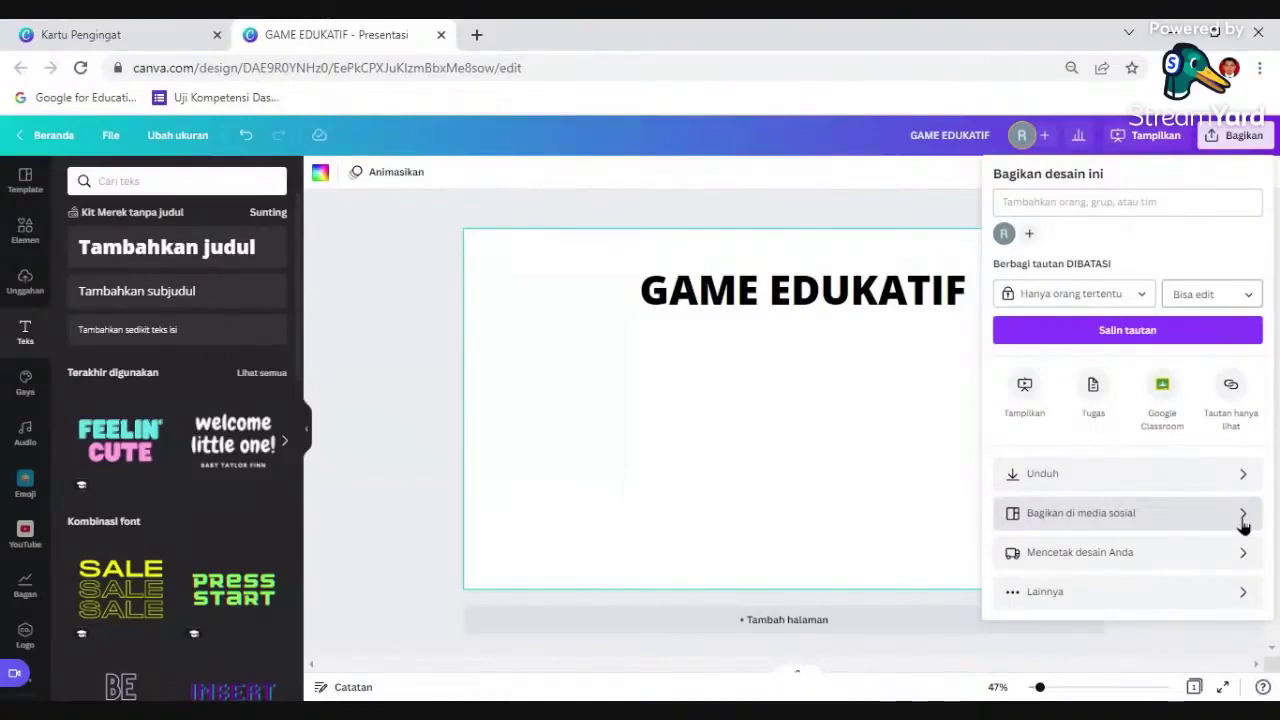
Examine the full list of publishing options, covering sharing, social media, saving, messaging, design and other apps, and close it.
{"action": "left_click", "coordinate": [1215, 598]}
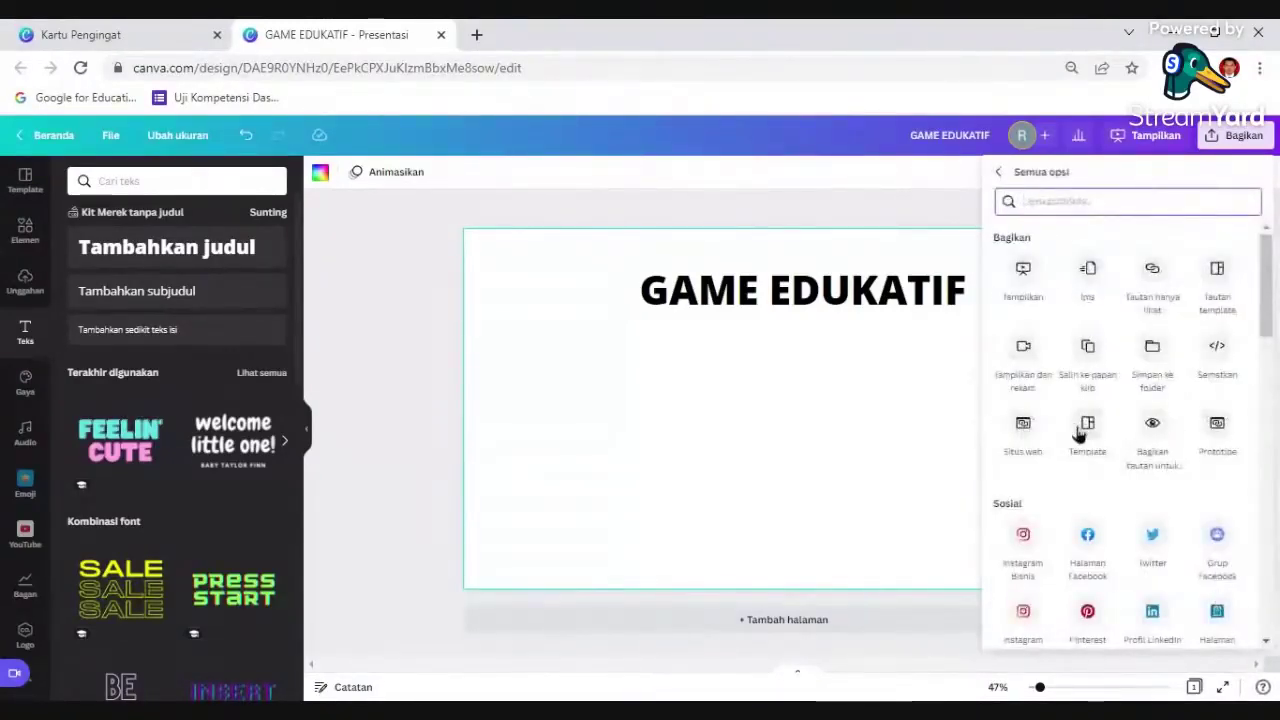
{"action": "scroll", "coordinate": [1078, 432], "scroll_direction": "down", "scroll_amount": 2}
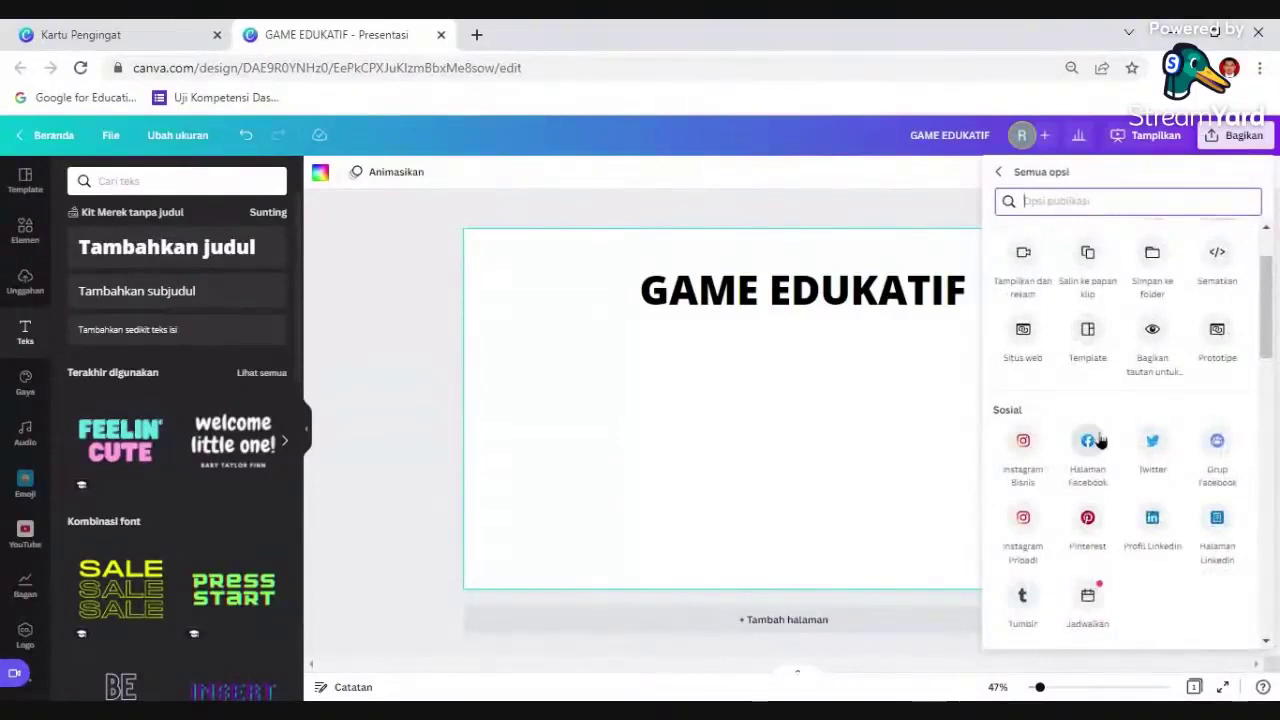
{"action": "scroll", "coordinate": [1095, 443], "scroll_direction": "down", "scroll_amount": 4}
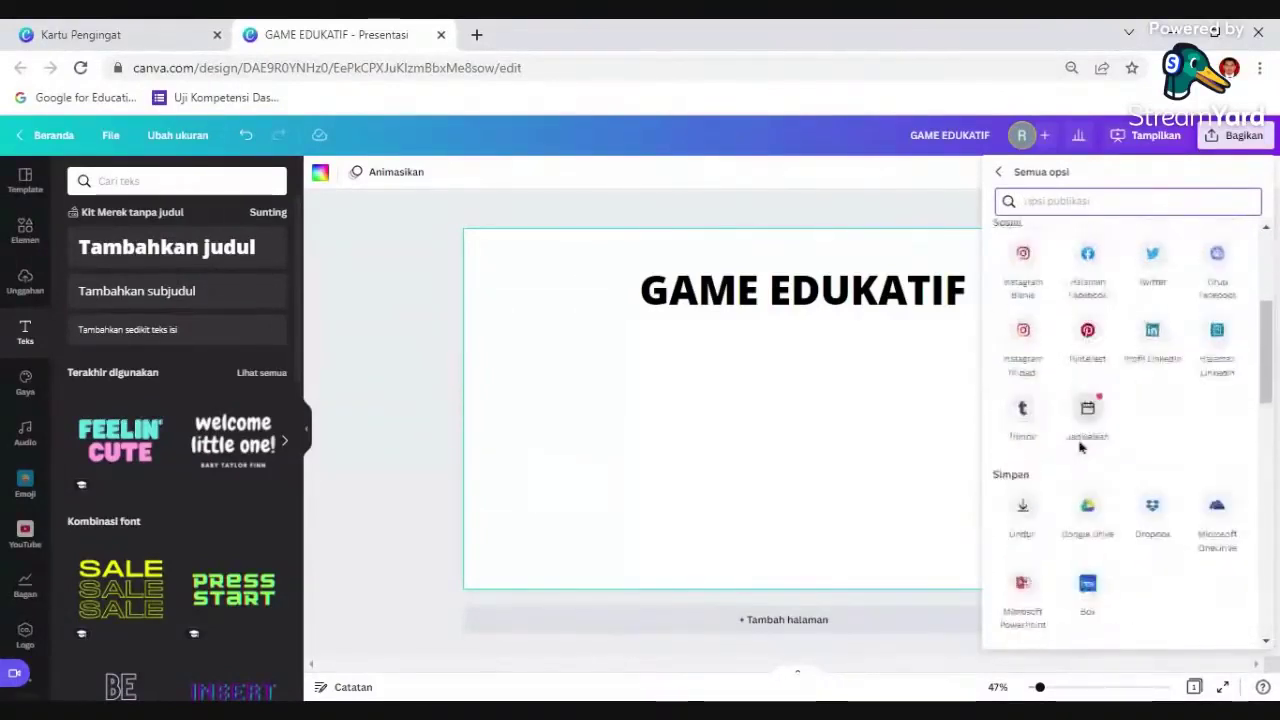
{"action": "scroll", "coordinate": [1080, 447], "scroll_direction": "down", "scroll_amount": 2}
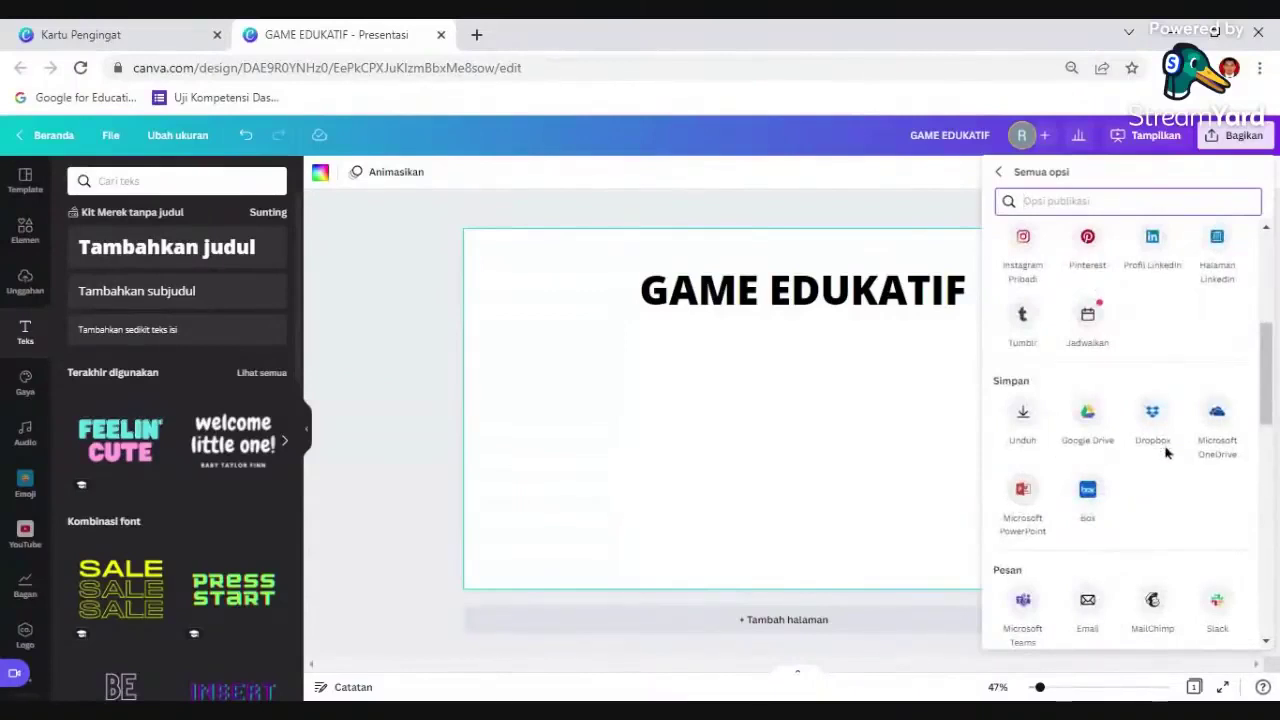
{"action": "scroll", "coordinate": [1097, 531], "scroll_direction": "down", "scroll_amount": 8}
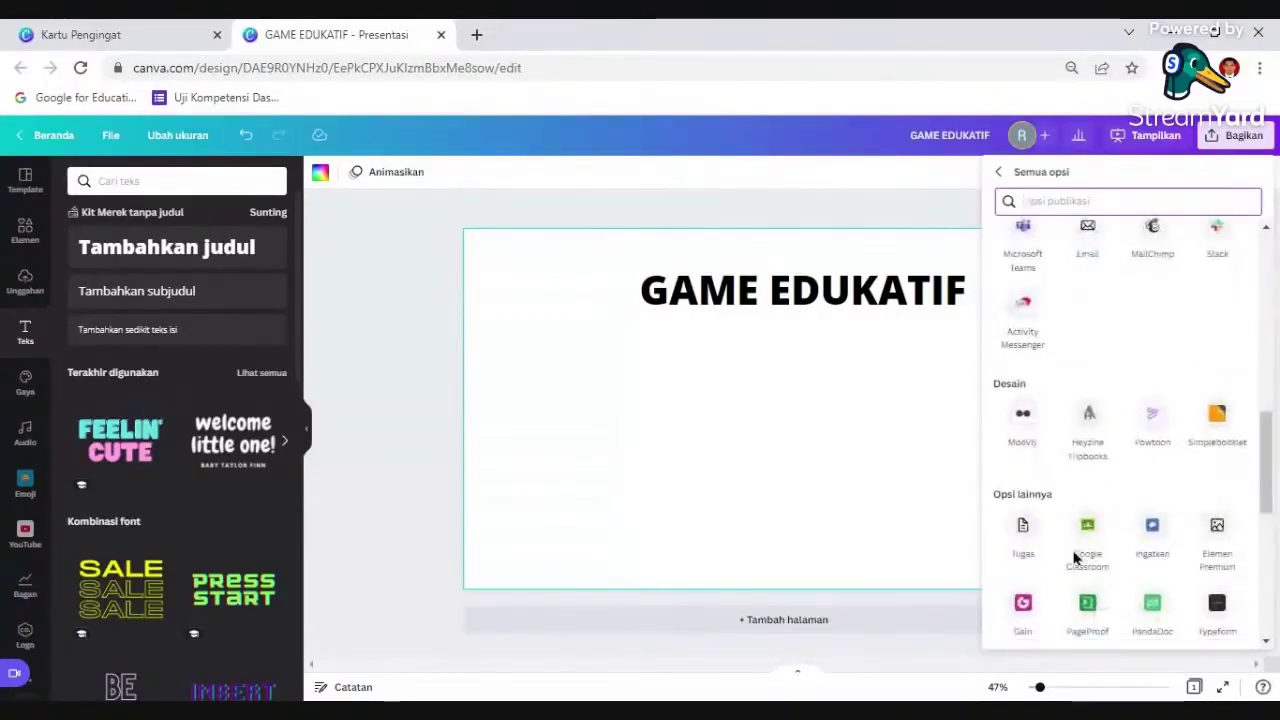
{"action": "scroll", "coordinate": [1090, 480], "scroll_direction": "up", "scroll_amount": 2}
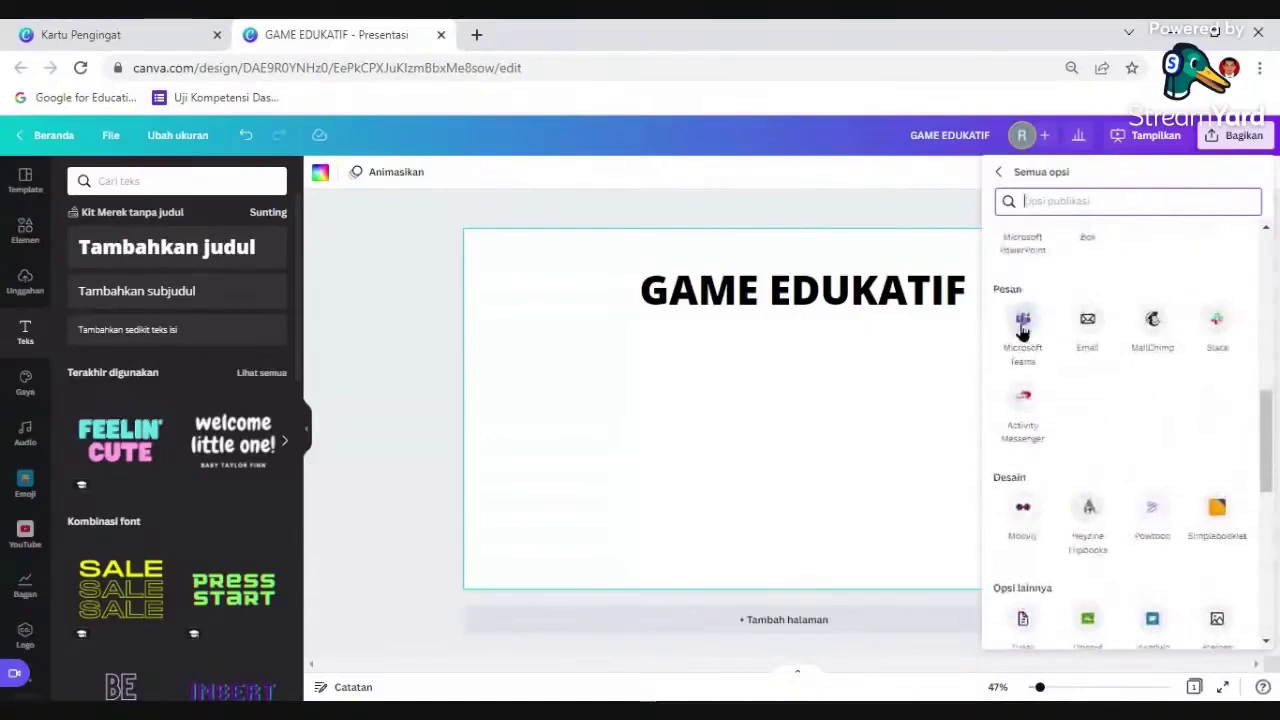
{"action": "scroll", "coordinate": [1090, 620], "scroll_direction": "down", "scroll_amount": 2}
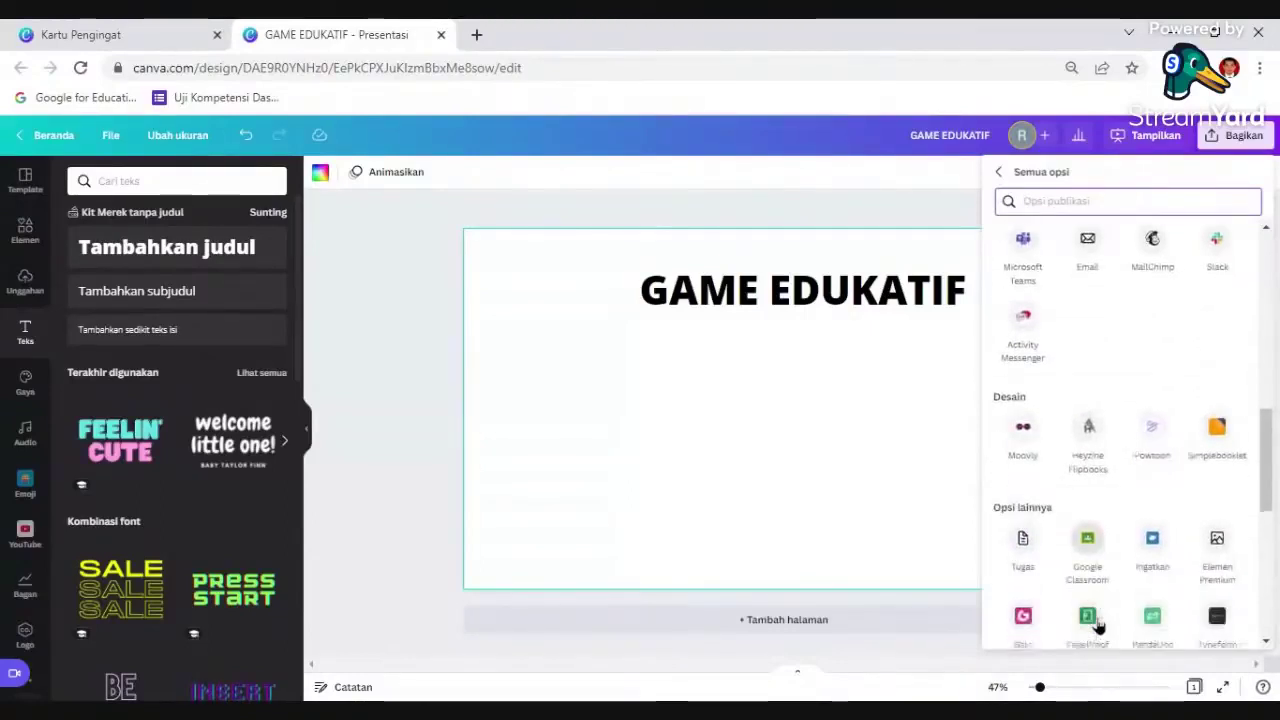
{"action": "scroll", "coordinate": [1090, 531], "scroll_direction": "down", "scroll_amount": 5}
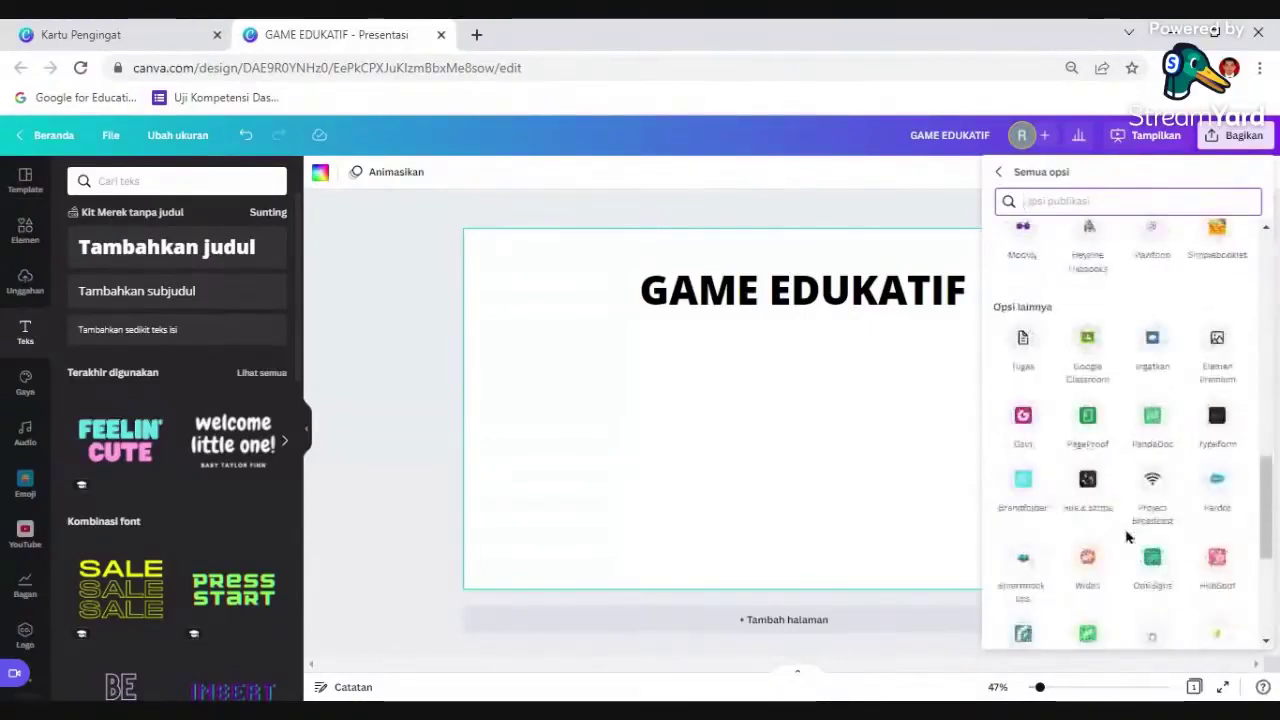
{"action": "scroll", "coordinate": [1124, 550], "scroll_direction": "up", "scroll_amount": 10}
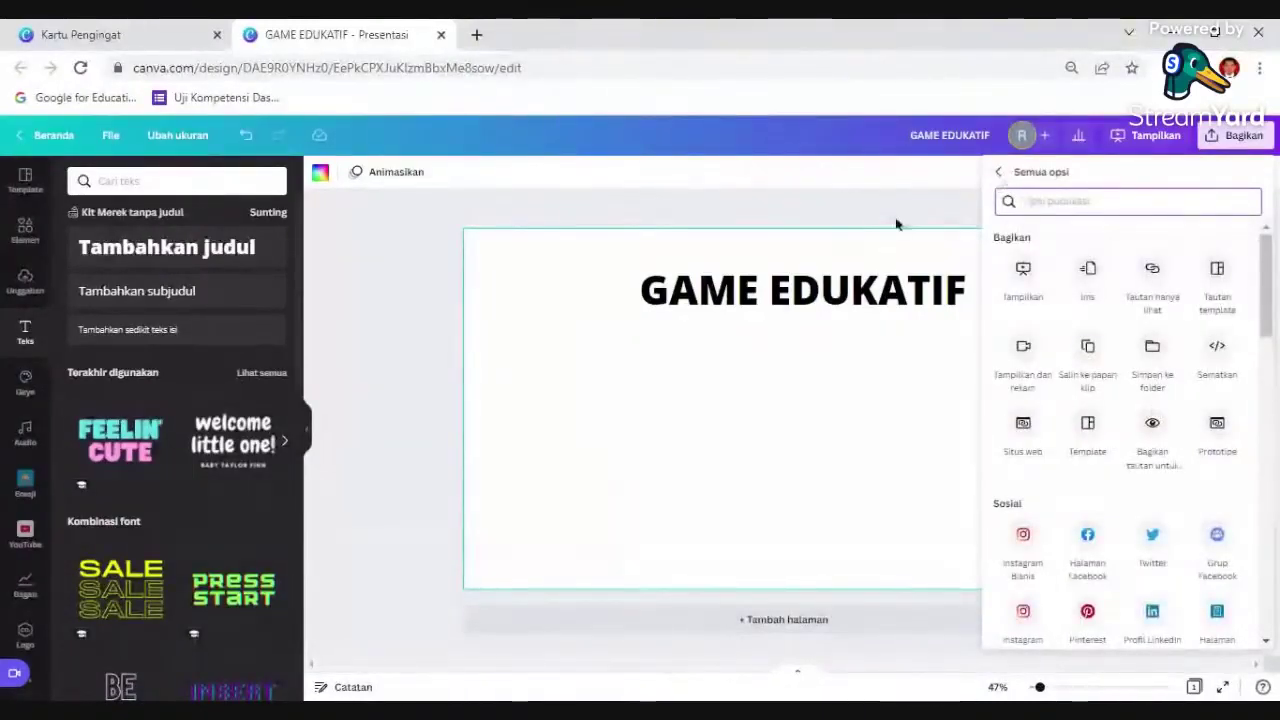
{"action": "left_click", "coordinate": [920, 220]}
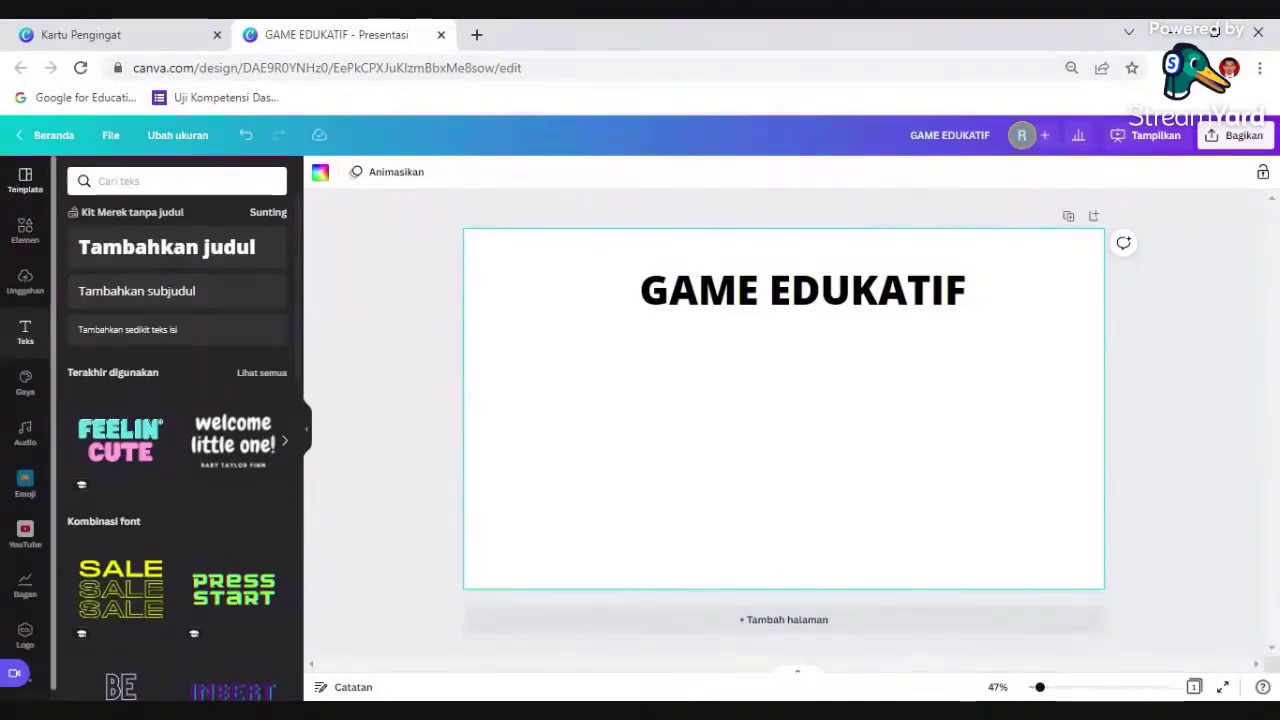
Search the presentation templates for KUIS.
{"action": "left_click", "coordinate": [20, 187]}
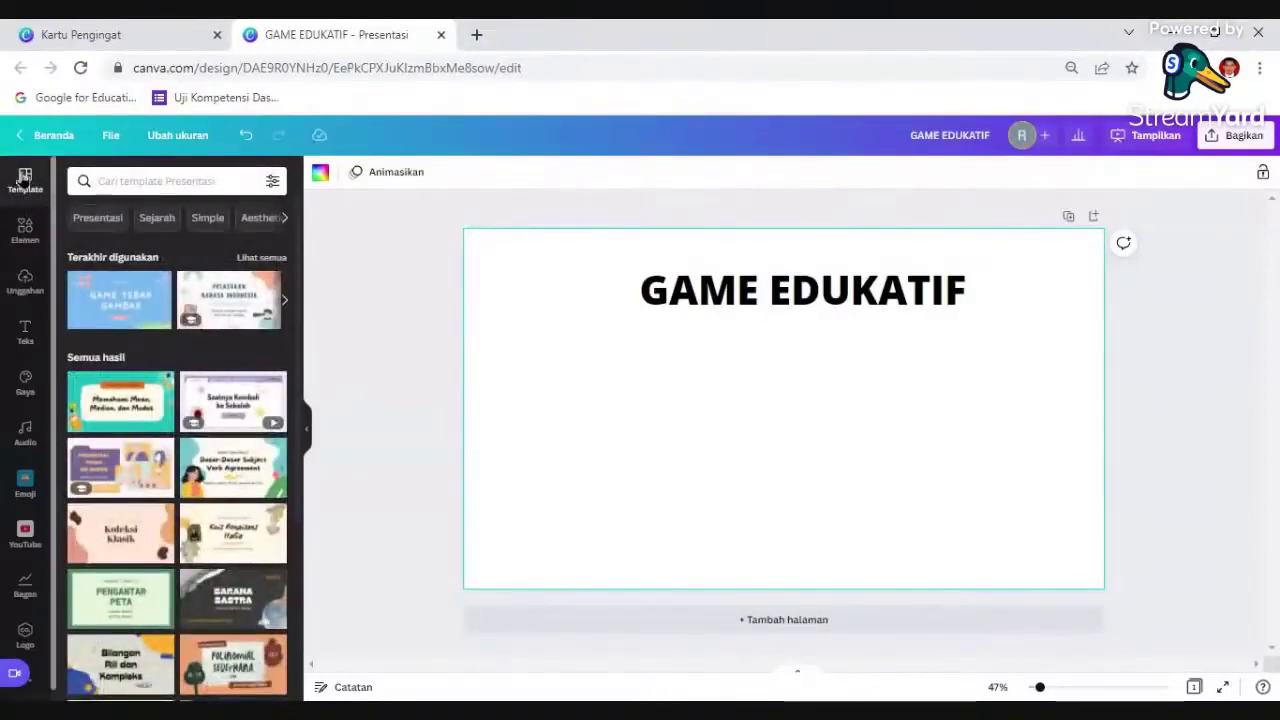
{"action": "left_click", "coordinate": [121, 180]}
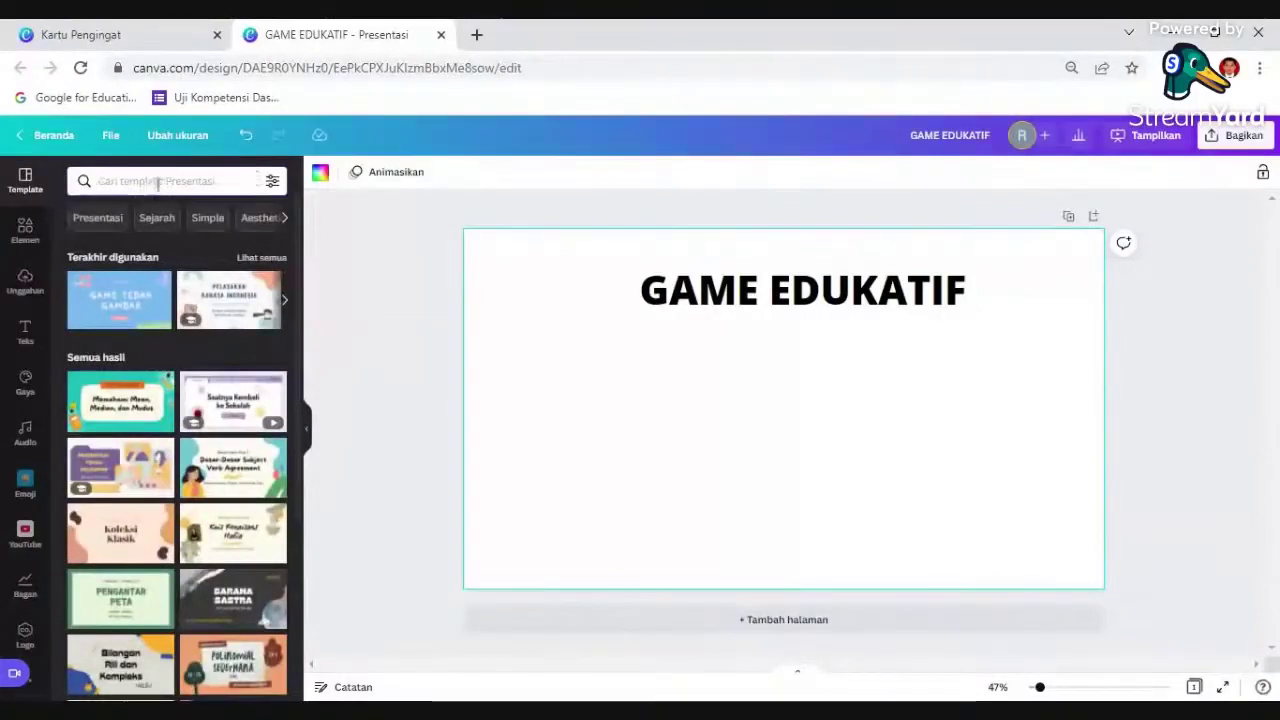
{"action": "left_click", "coordinate": [160, 182]}
{"action": "type", "text": "kuis"}
{"action": "key", "text": "Return"}
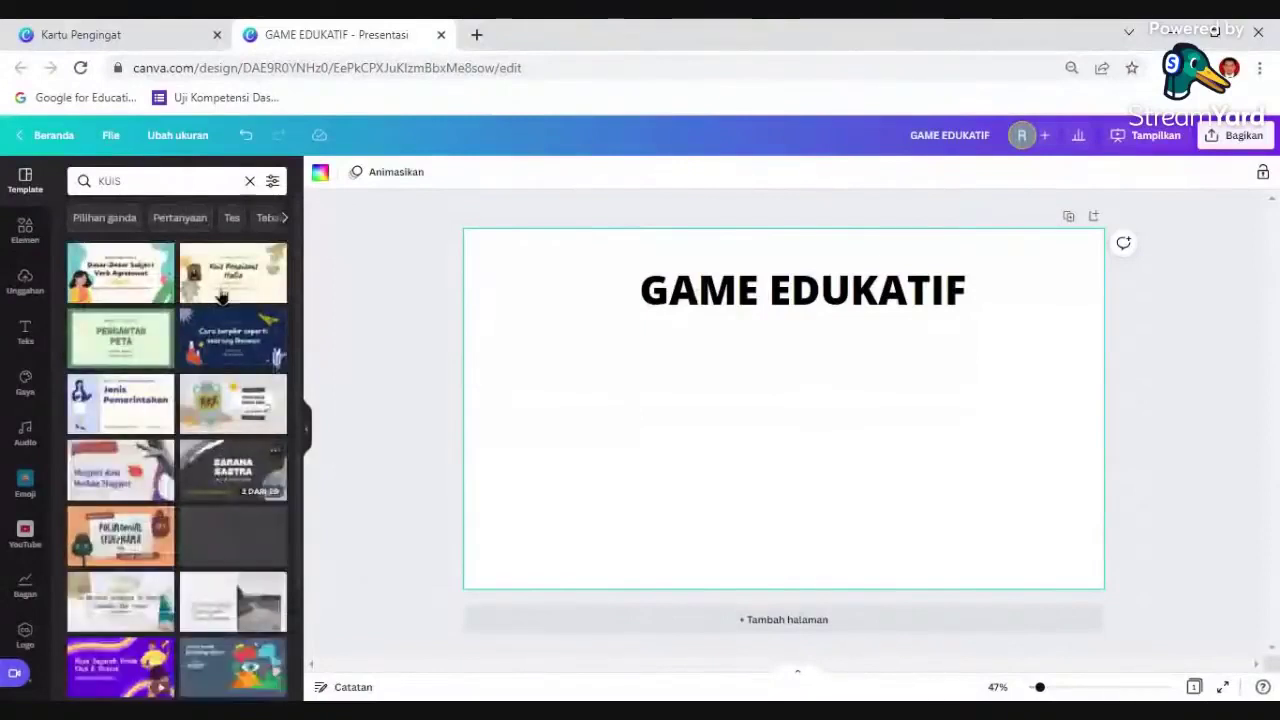
Search the elements for RUMPUT, check the photo results, and limit the results to Grafis.
{"action": "left_click", "coordinate": [25, 232]}
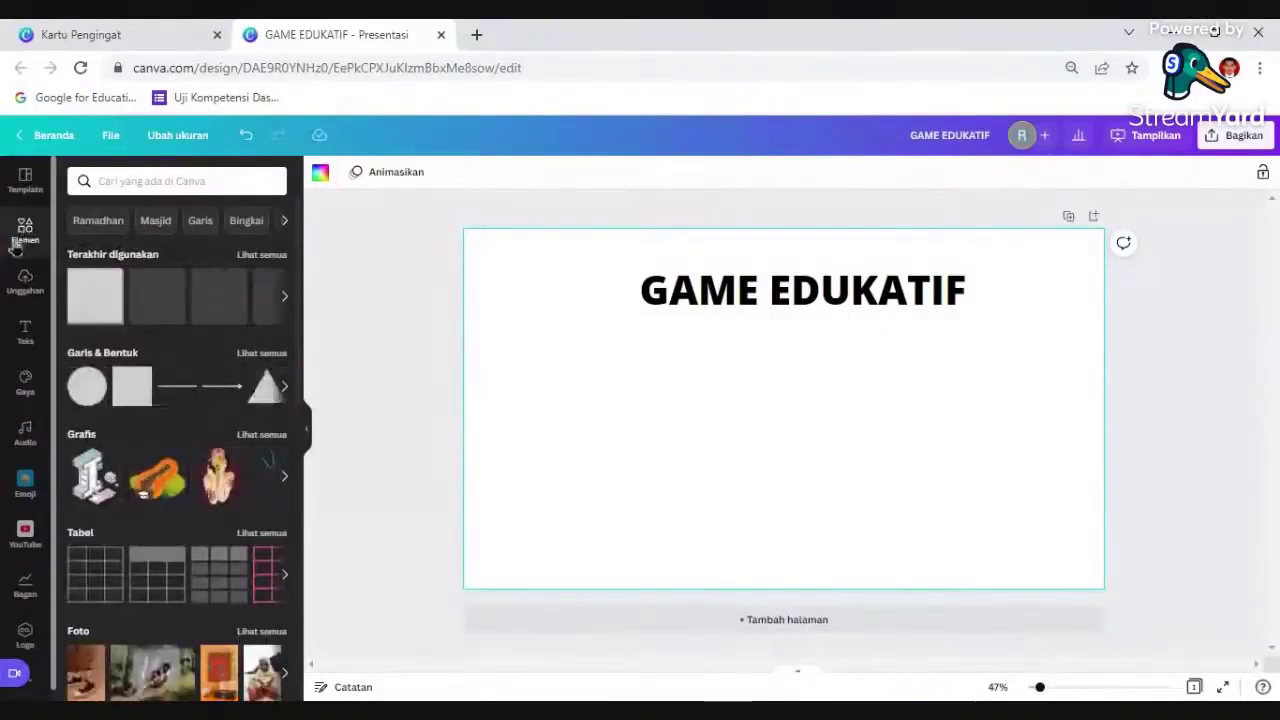
{"action": "left_click", "coordinate": [129, 180]}
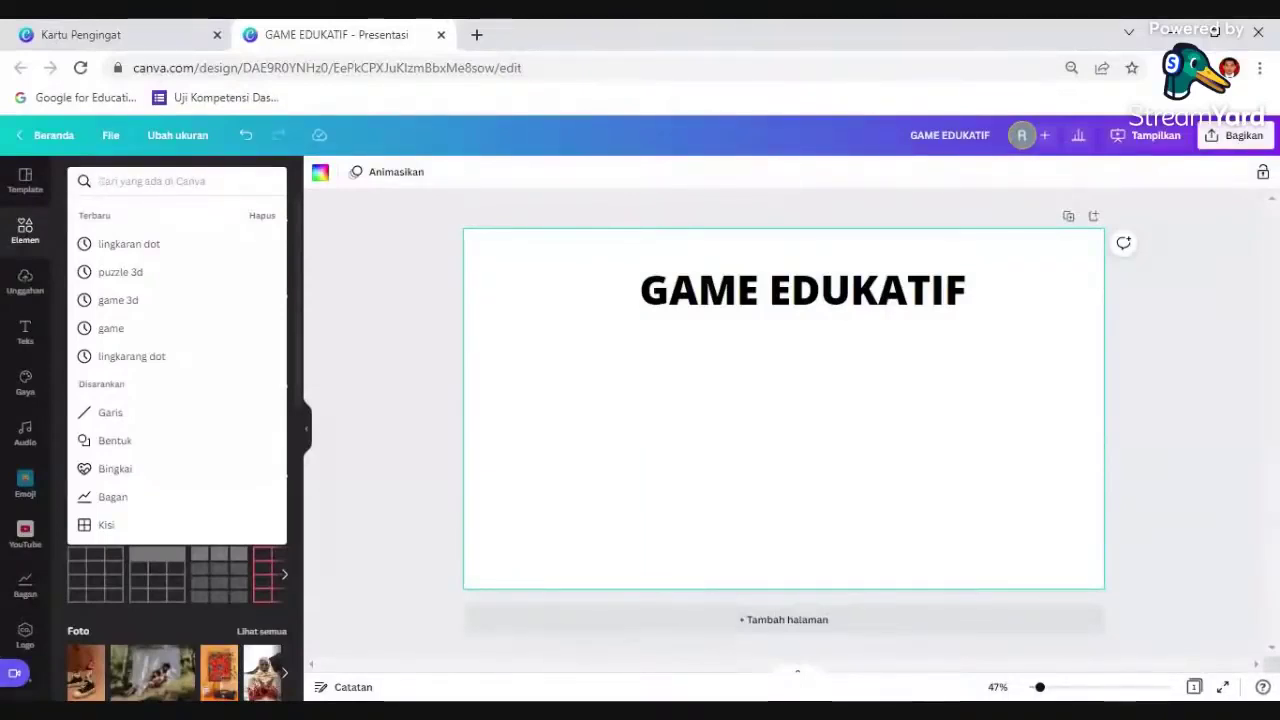
{"action": "type", "text": "RUMPUT"}
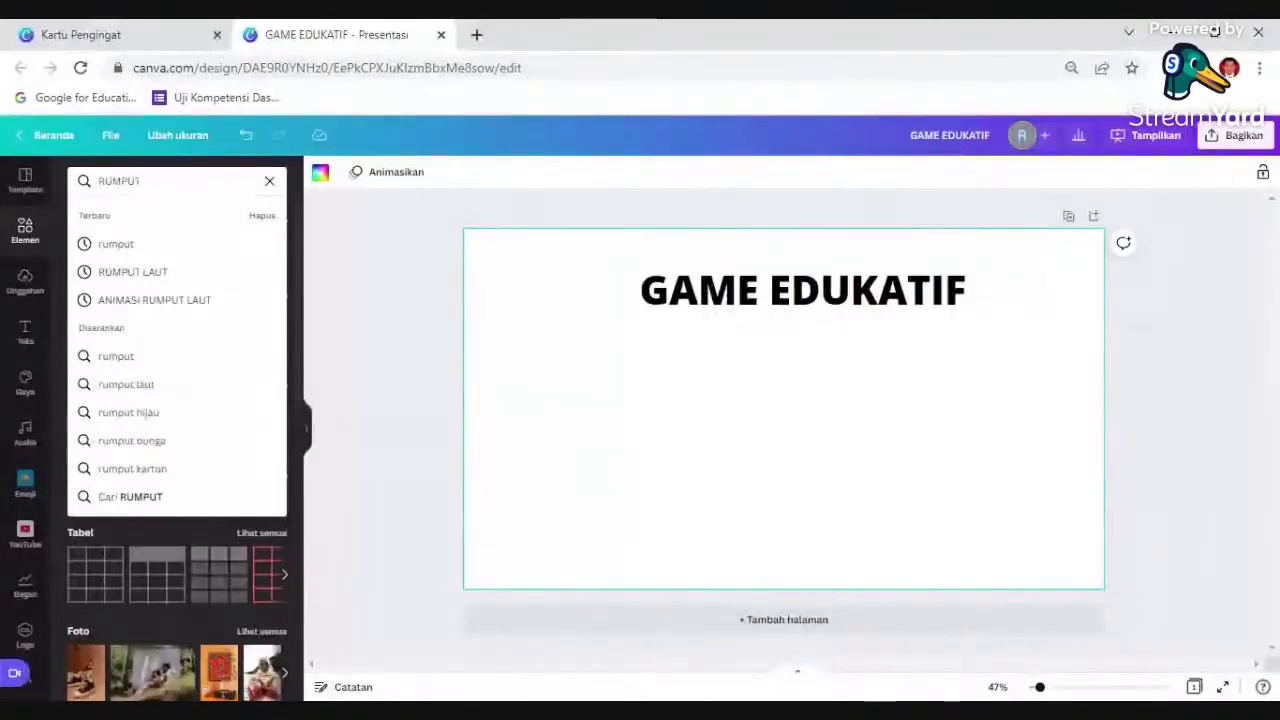
{"action": "key", "text": "Return"}
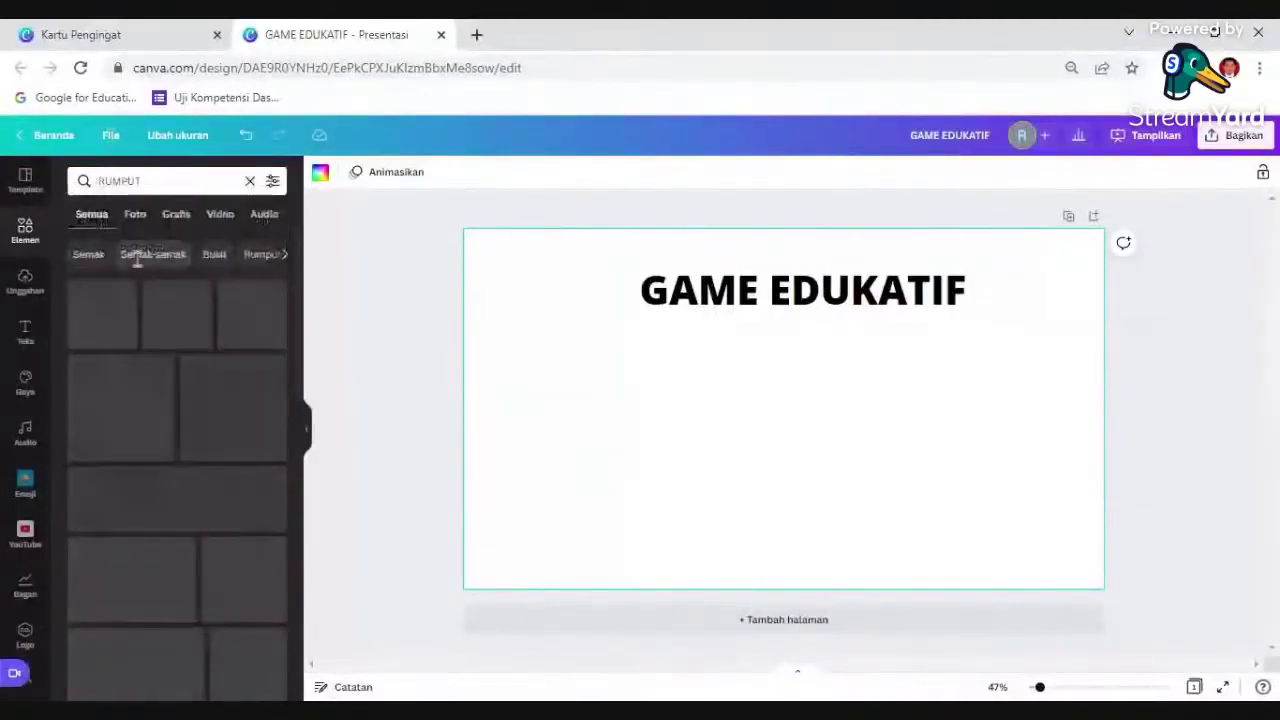
{"action": "scroll", "coordinate": [117, 403], "scroll_direction": "down", "scroll_amount": 2}
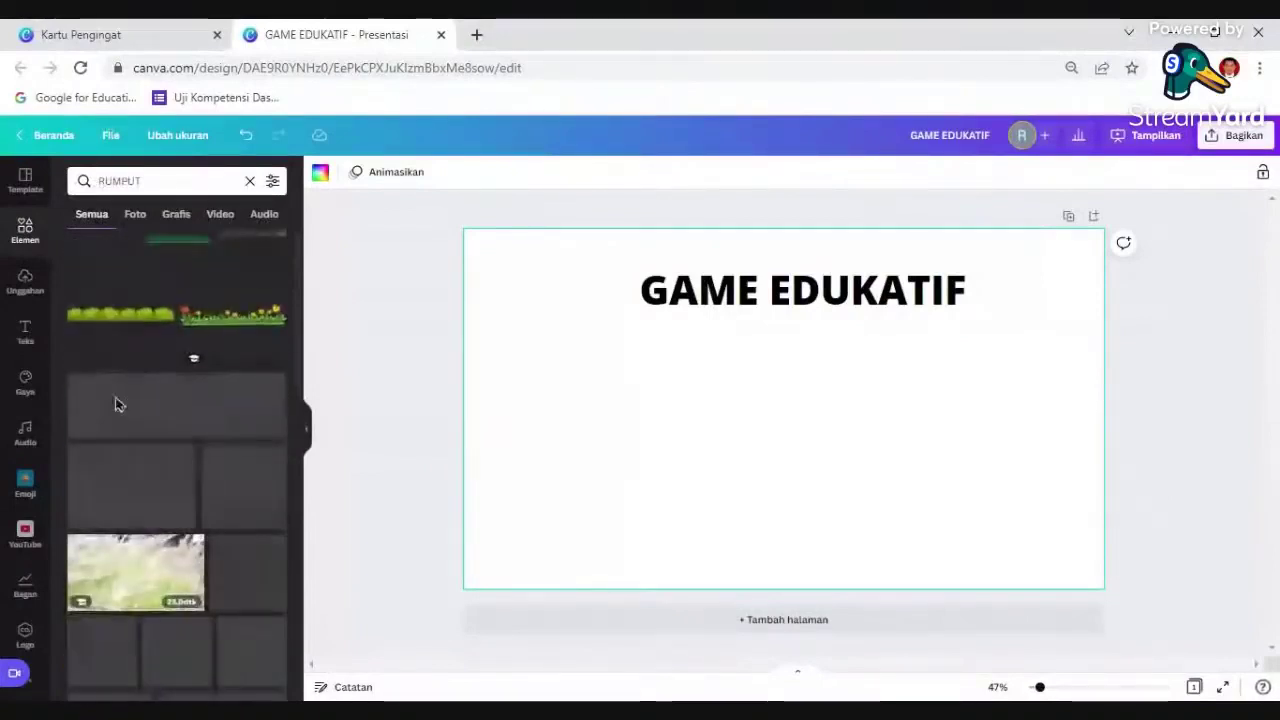
{"action": "scroll", "coordinate": [176, 437], "scroll_direction": "up", "scroll_amount": 2}
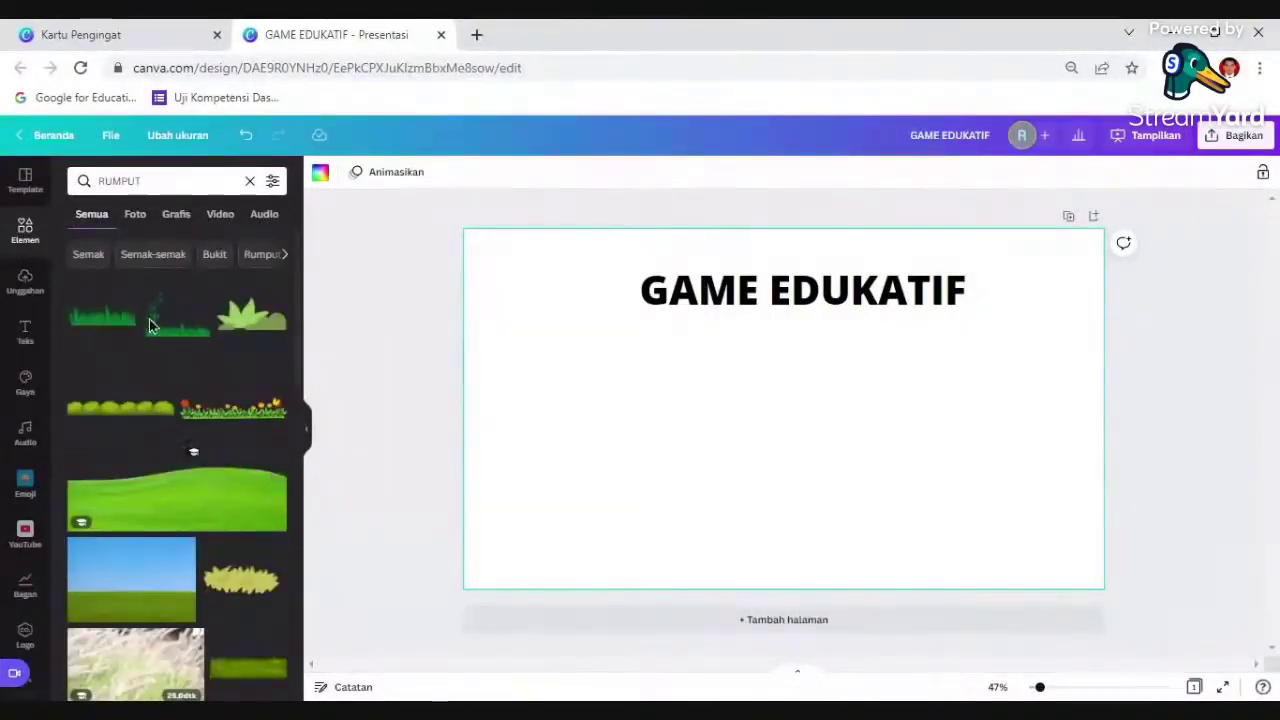
{"action": "left_click", "coordinate": [138, 218]}
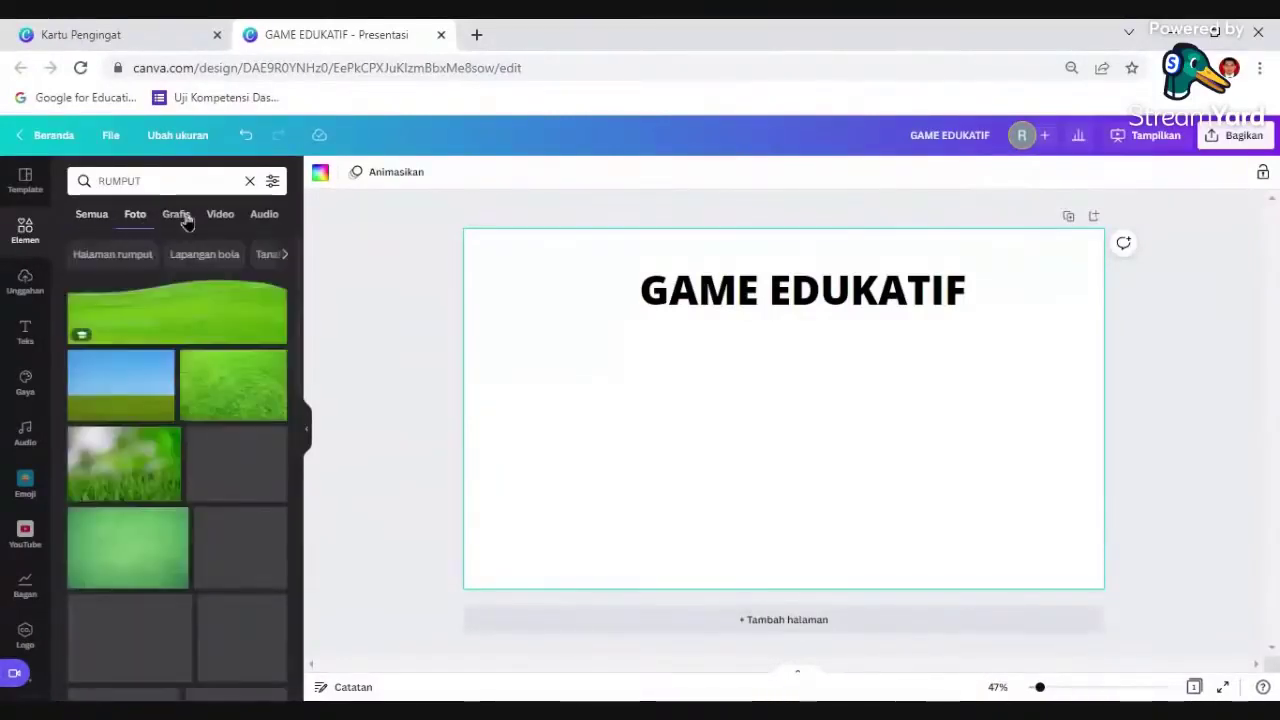
{"action": "left_click", "coordinate": [186, 217]}
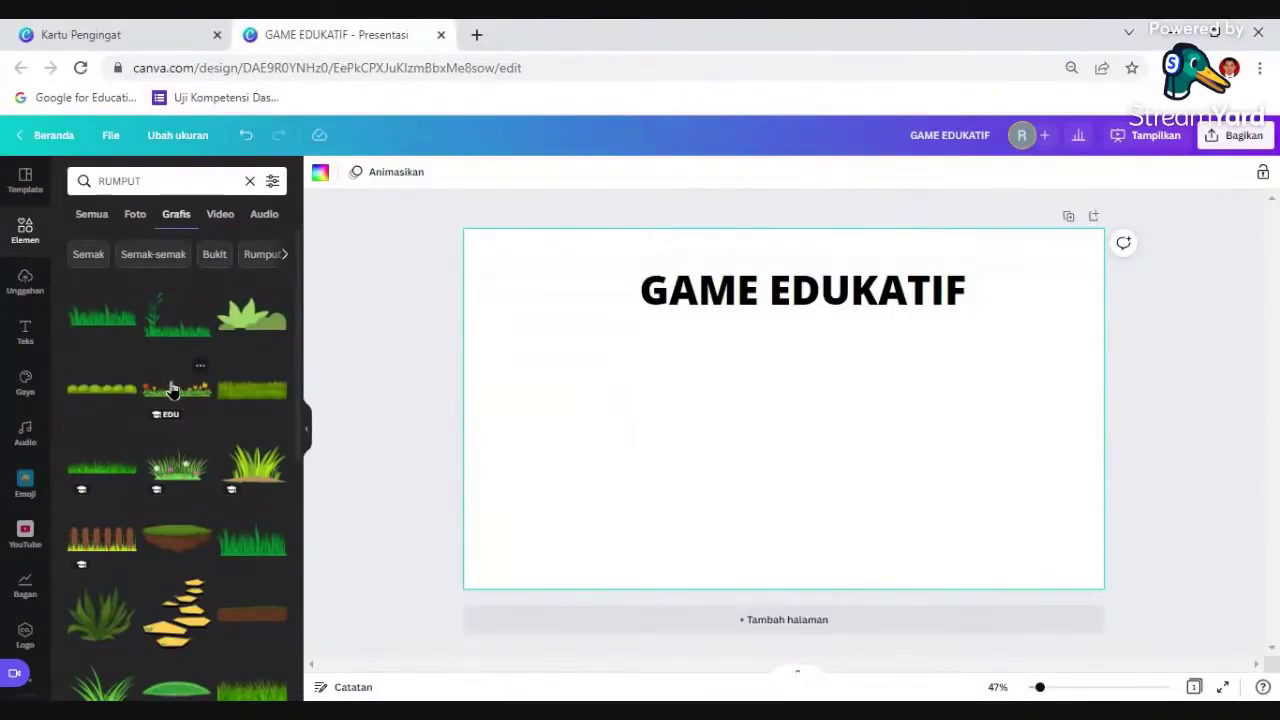
Add the flower-and-butterfly grass graphic at the page's lower right and the tall green grass graphic at its lower left.
{"action": "left_click_drag", "start_coordinate": [758, 503], "coordinate": [805, 425]}
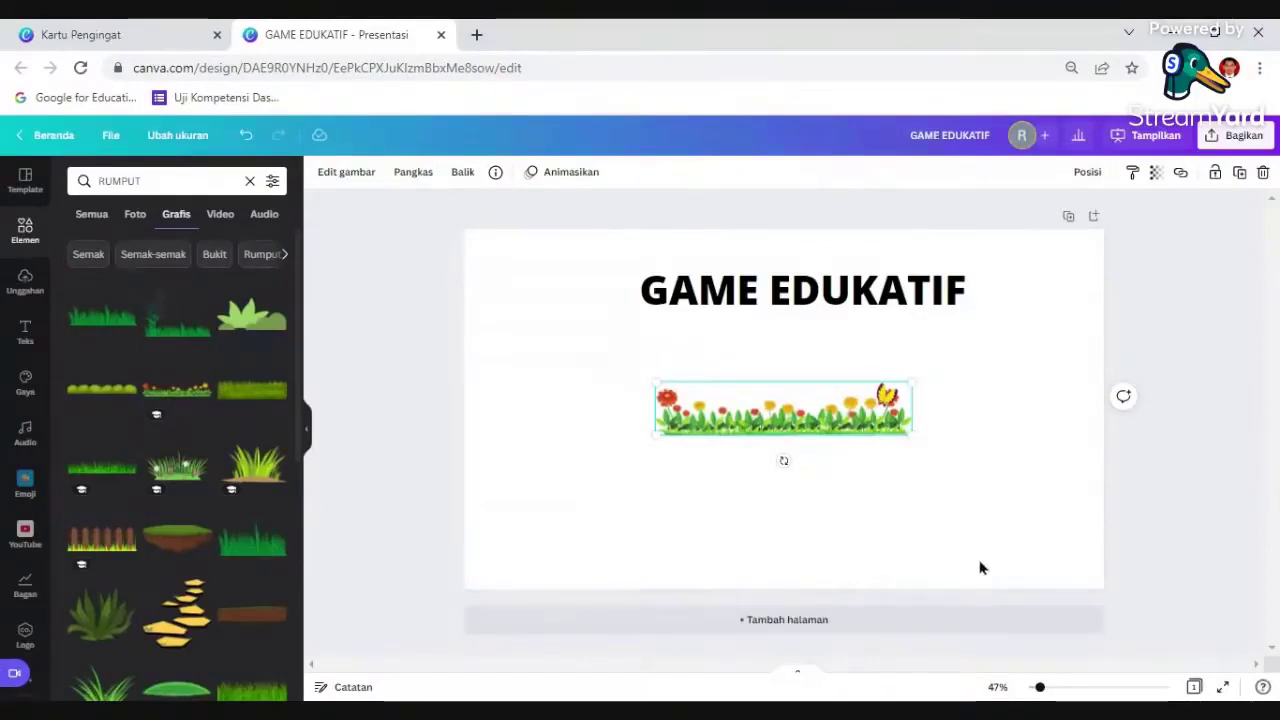
{"action": "left_click_drag", "start_coordinate": [785, 415], "coordinate": [912, 578]}
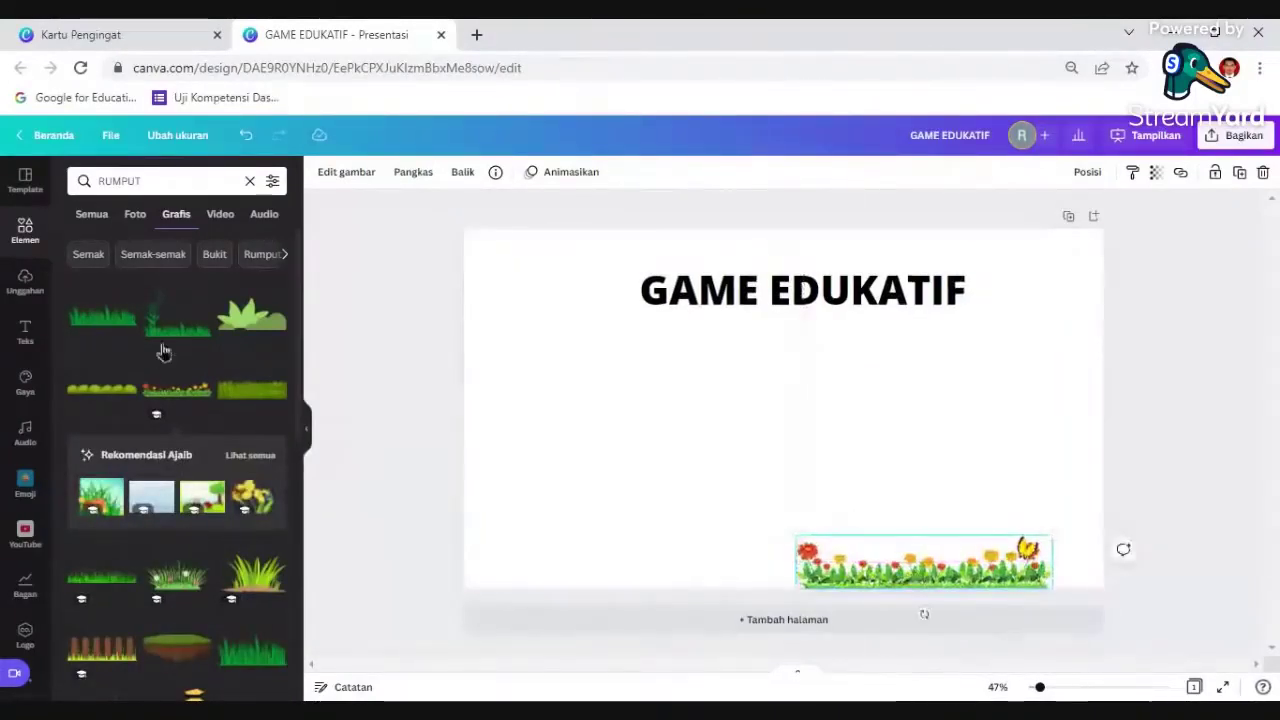
{"action": "left_click", "coordinate": [90, 300]}
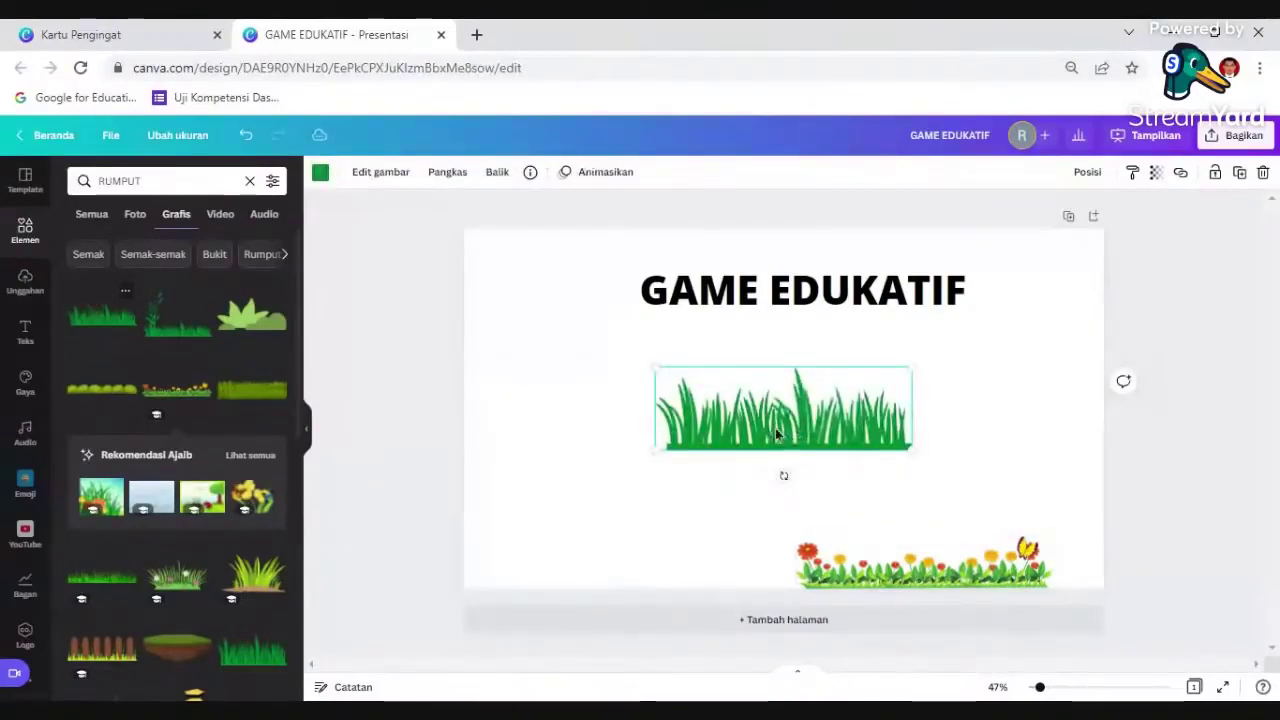
{"action": "left_click_drag", "start_coordinate": [745, 432], "coordinate": [578, 576]}
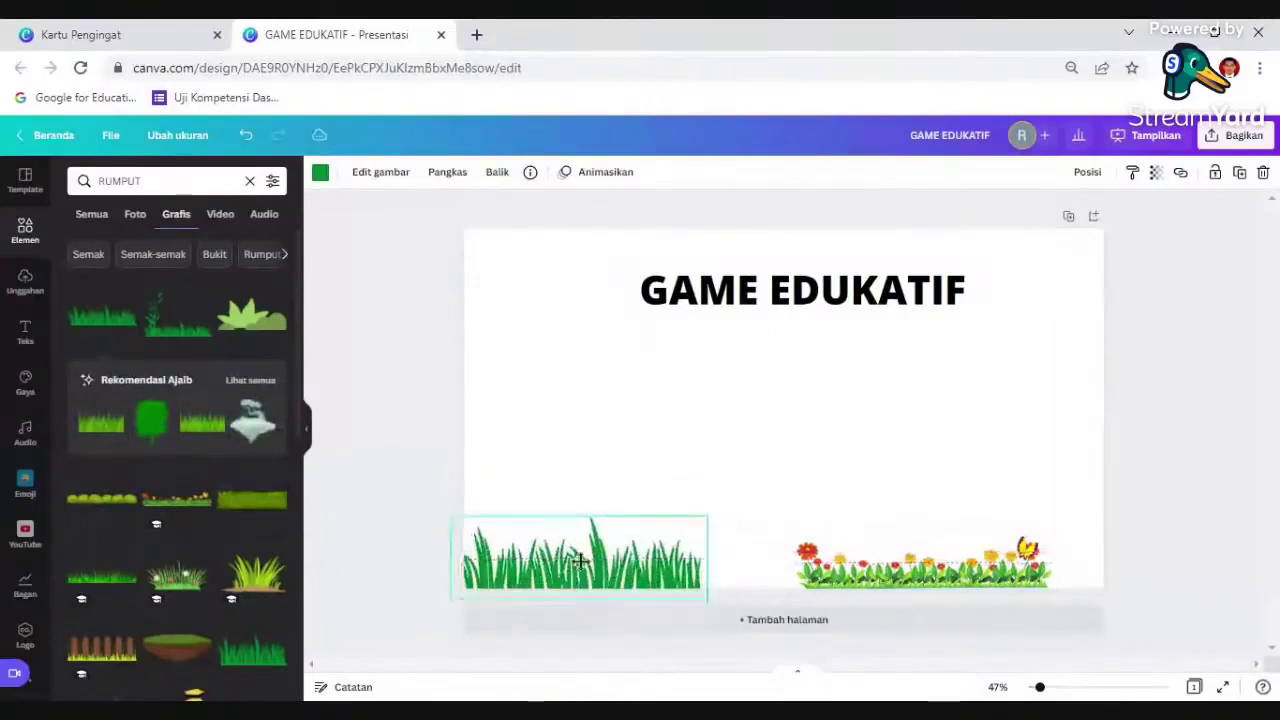
Look through the uploaded media, checking the image, video and audio categories.
{"action": "left_click", "coordinate": [600, 434]}
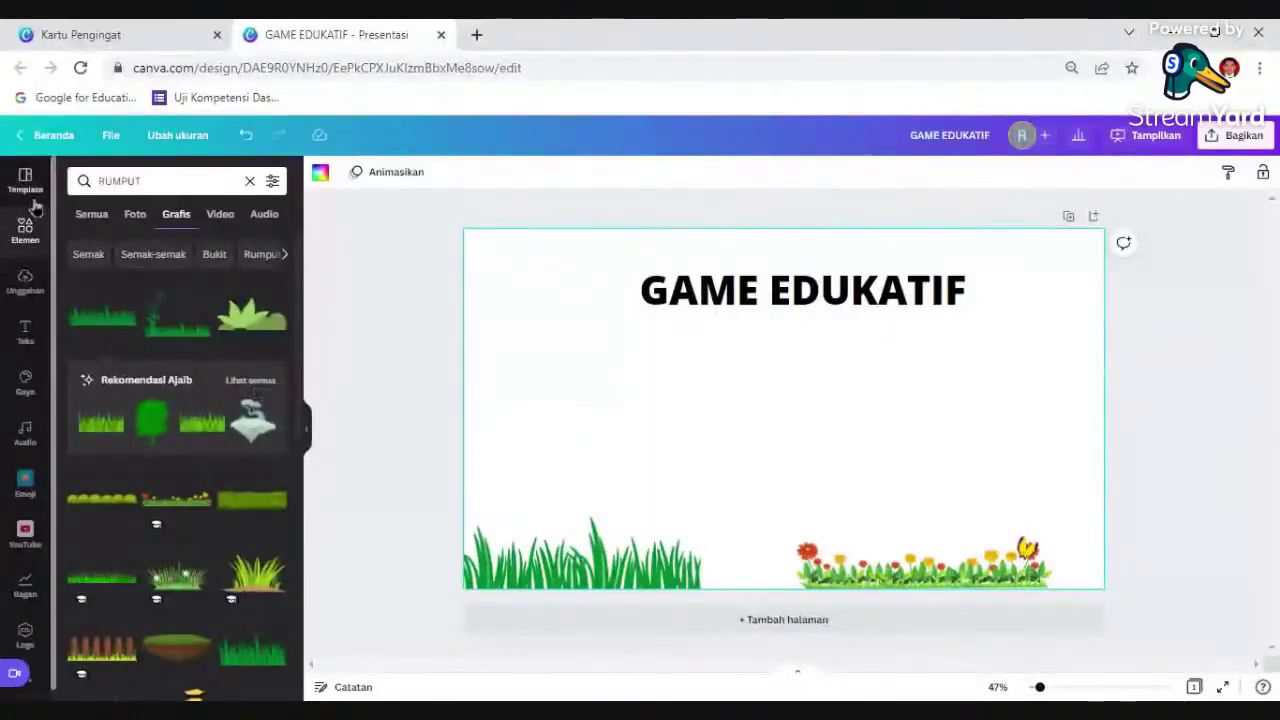
{"action": "left_click", "coordinate": [25, 290]}
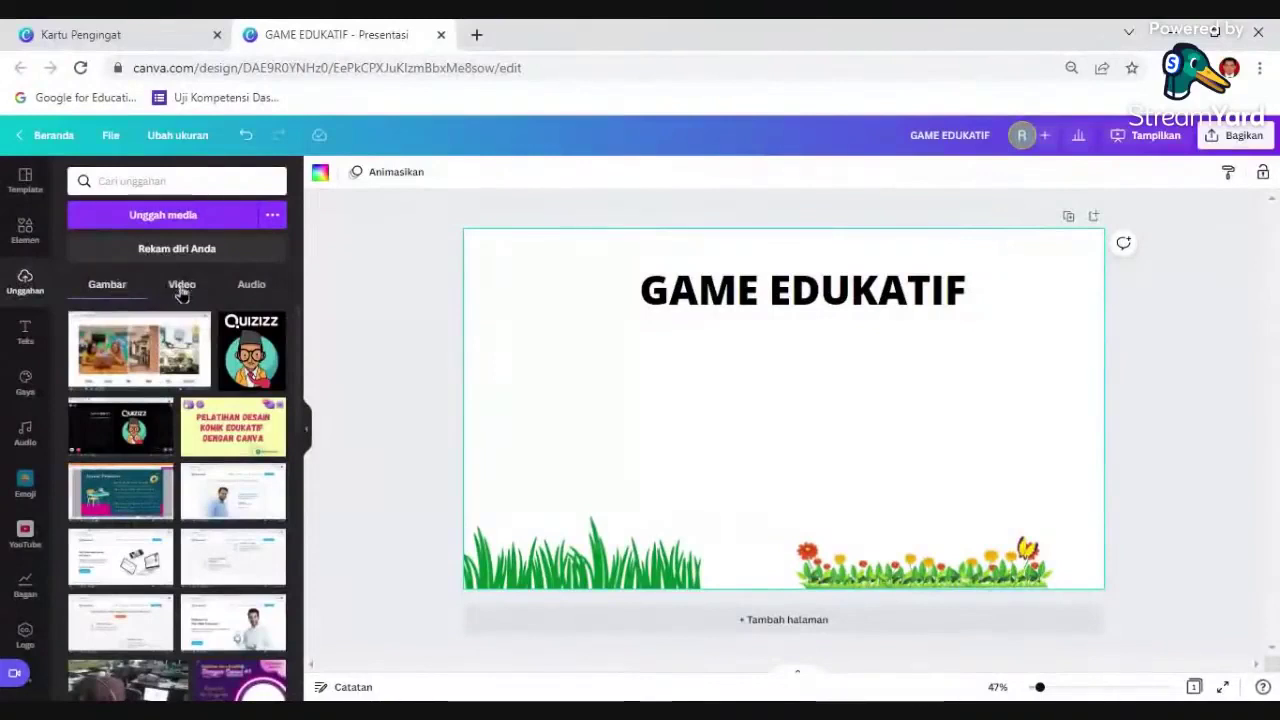
{"action": "left_click", "coordinate": [217, 224]}
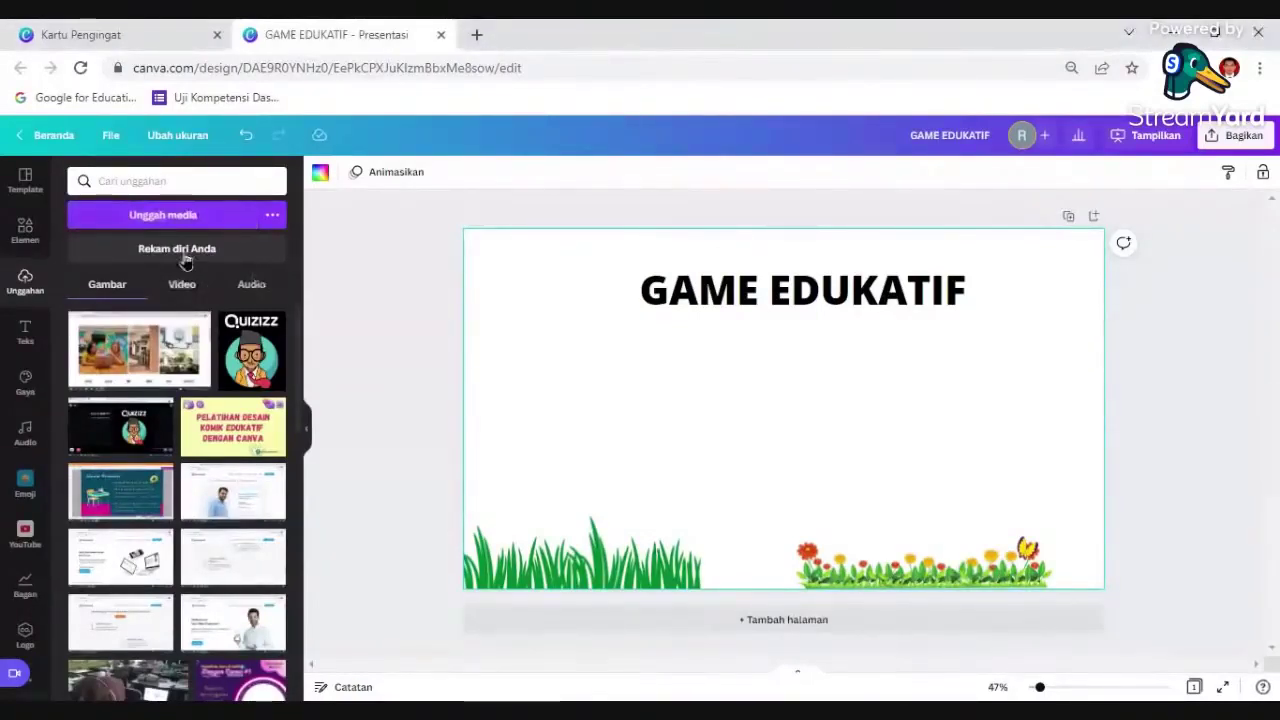
{"action": "left_click", "coordinate": [182, 286]}
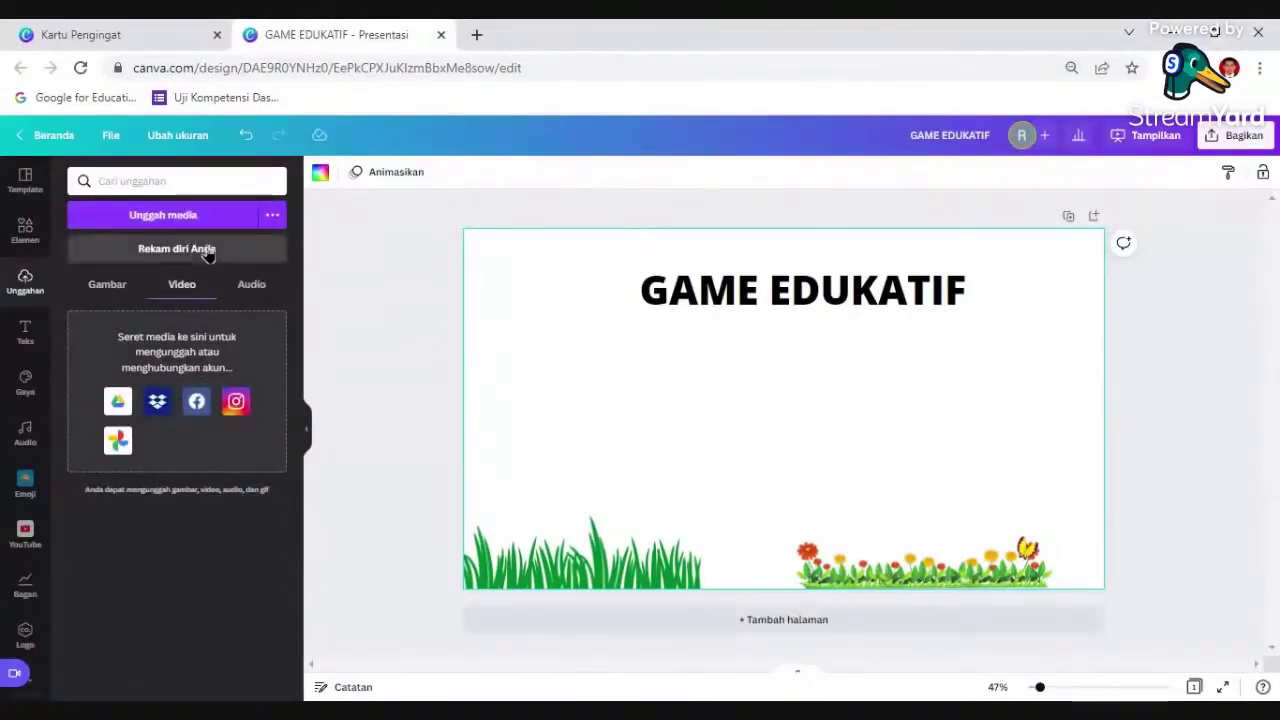
{"action": "left_click", "coordinate": [253, 286]}
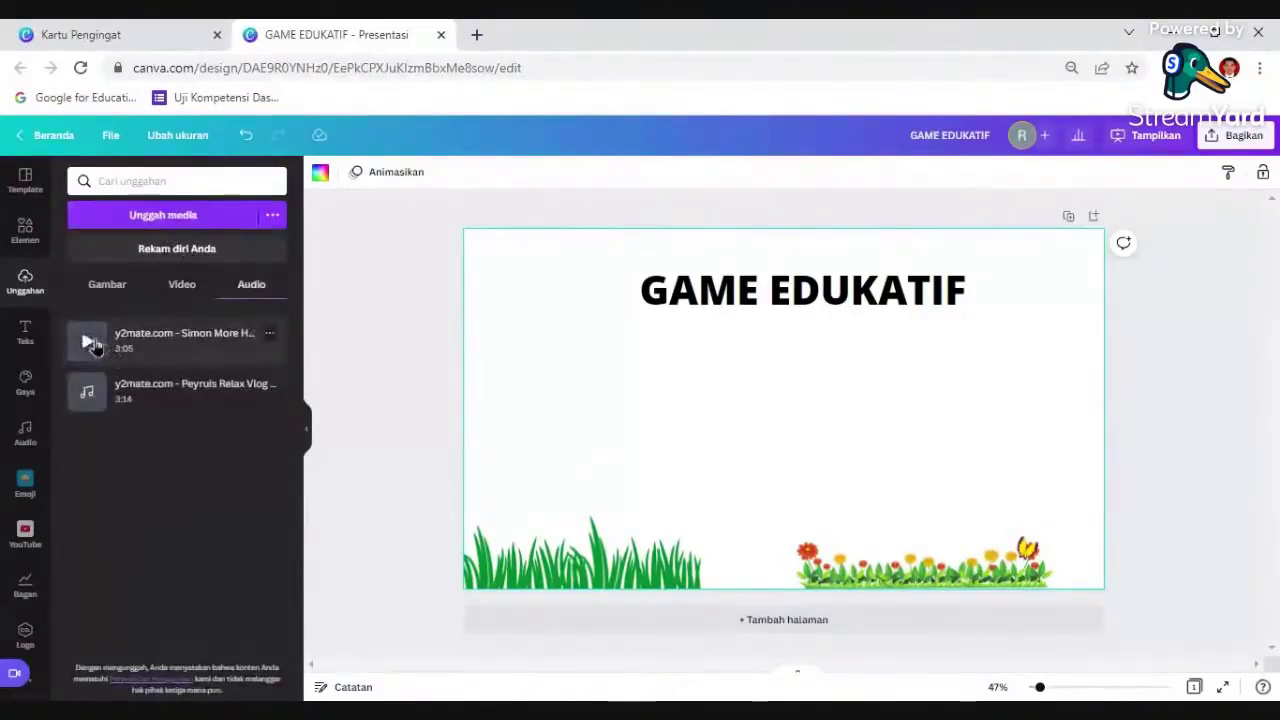
Add the uploaded Simon More Happy track to the design, check its volume setting, and undo the addition.
{"action": "left_click", "coordinate": [190, 350]}
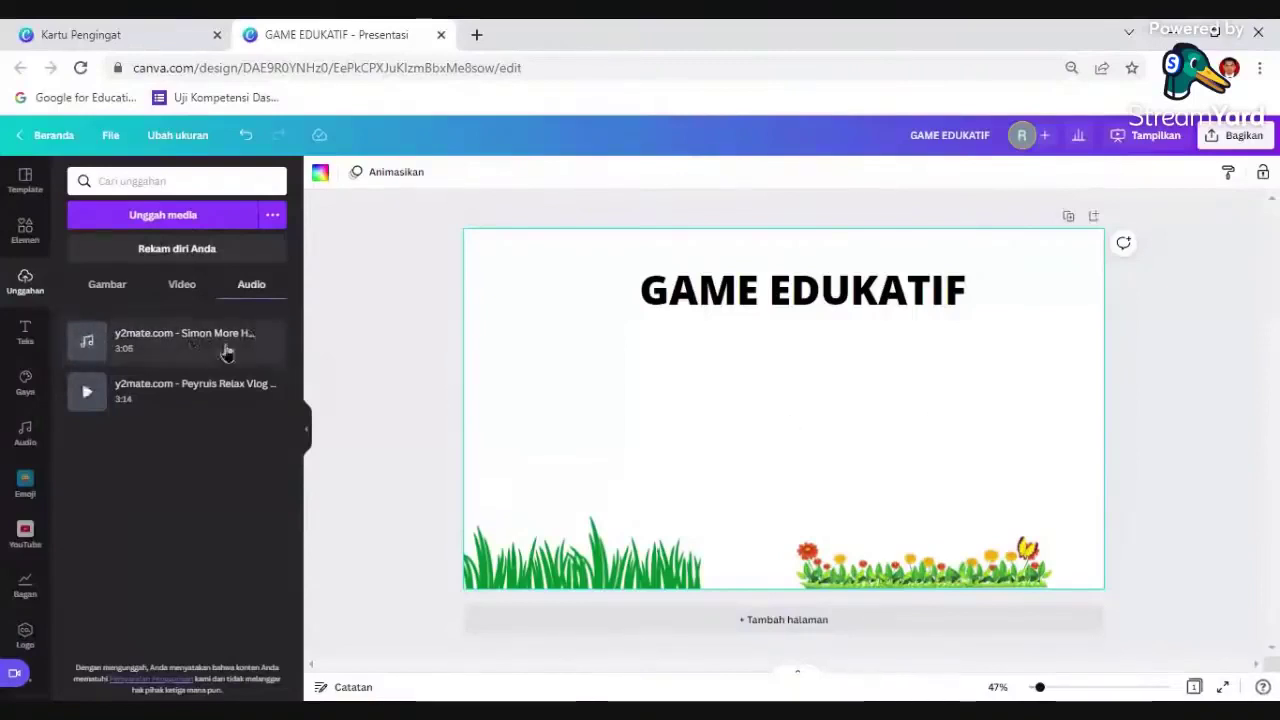
{"action": "mouse_move", "coordinate": [200, 349]}
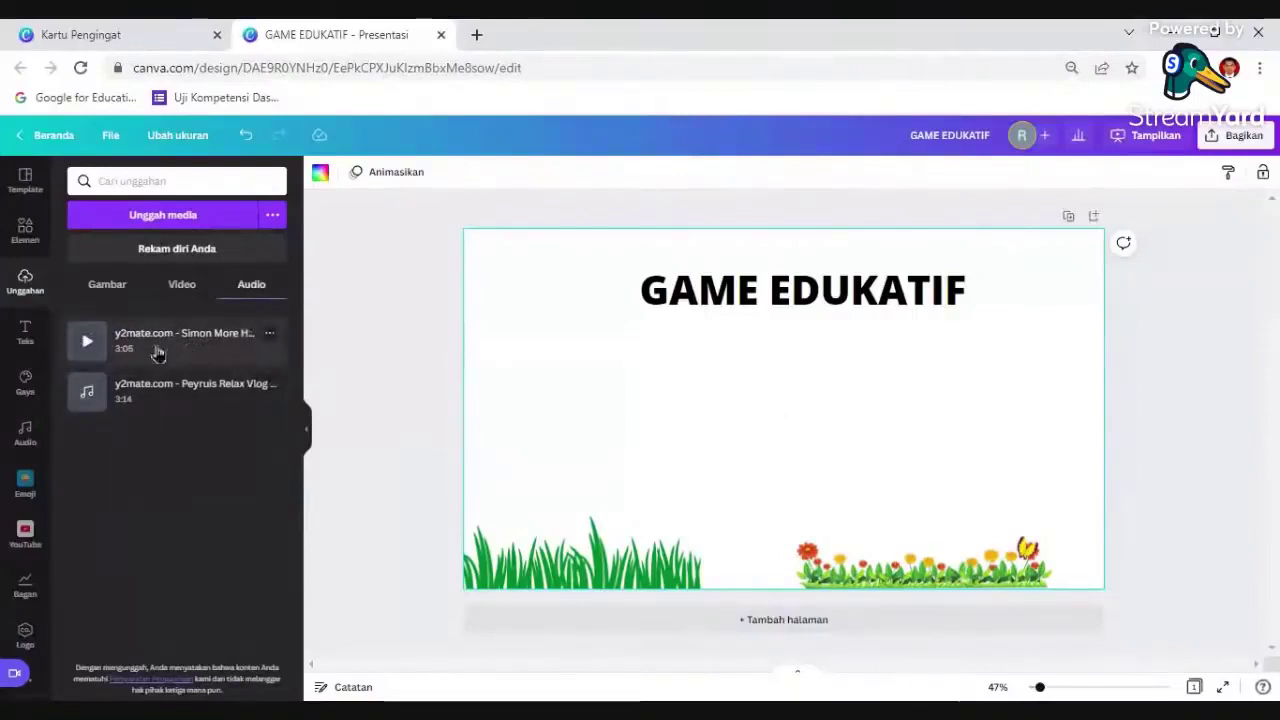
{"action": "left_click", "coordinate": [177, 335]}
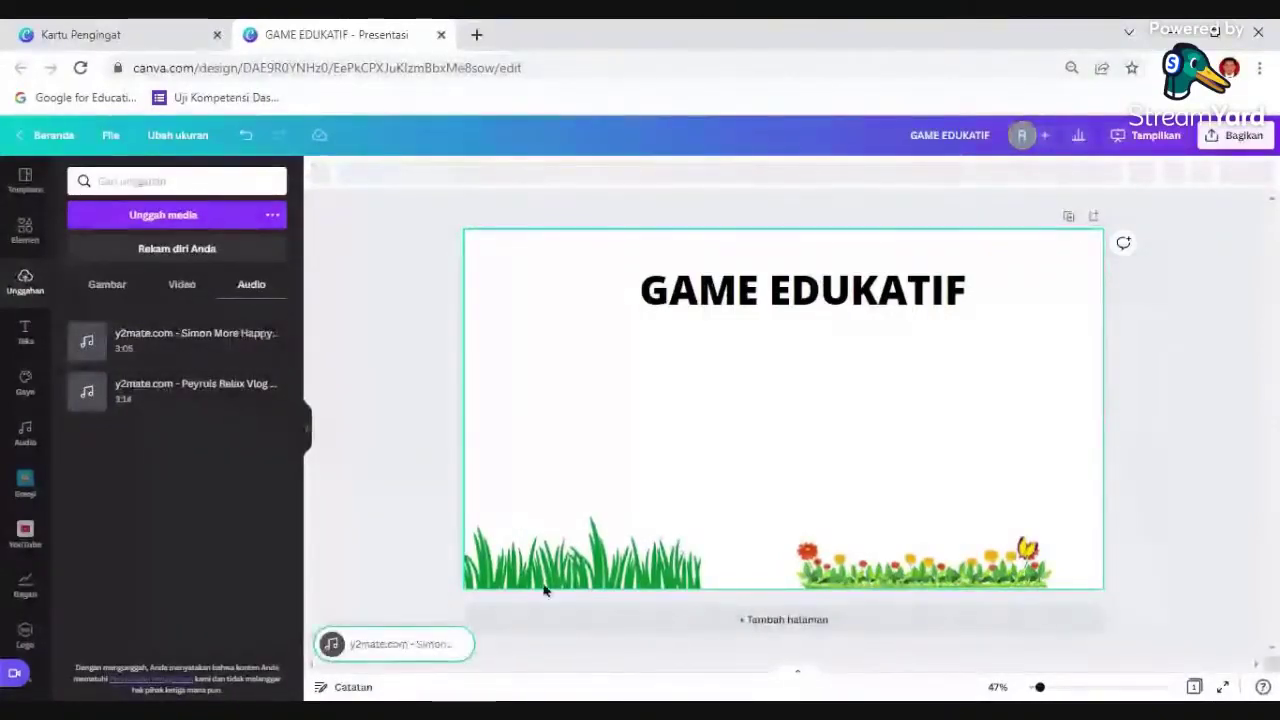
{"action": "left_click", "coordinate": [444, 656]}
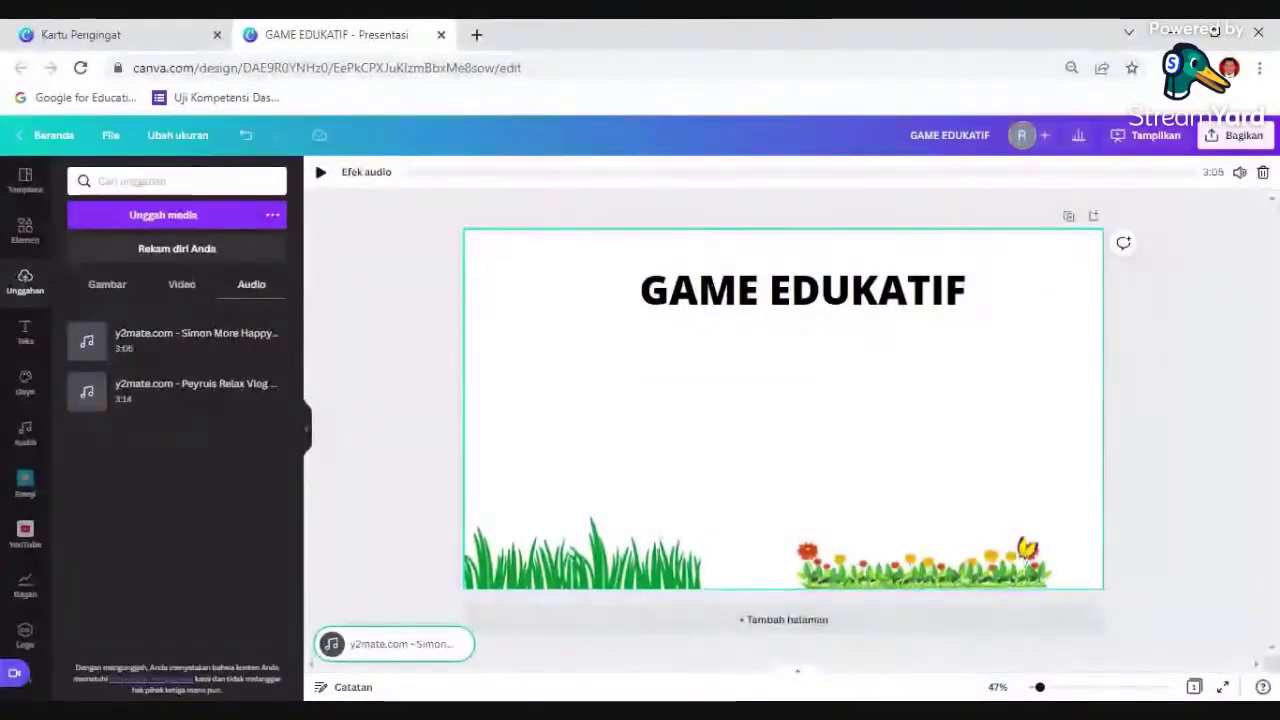
{"action": "left_click", "coordinate": [1239, 172]}
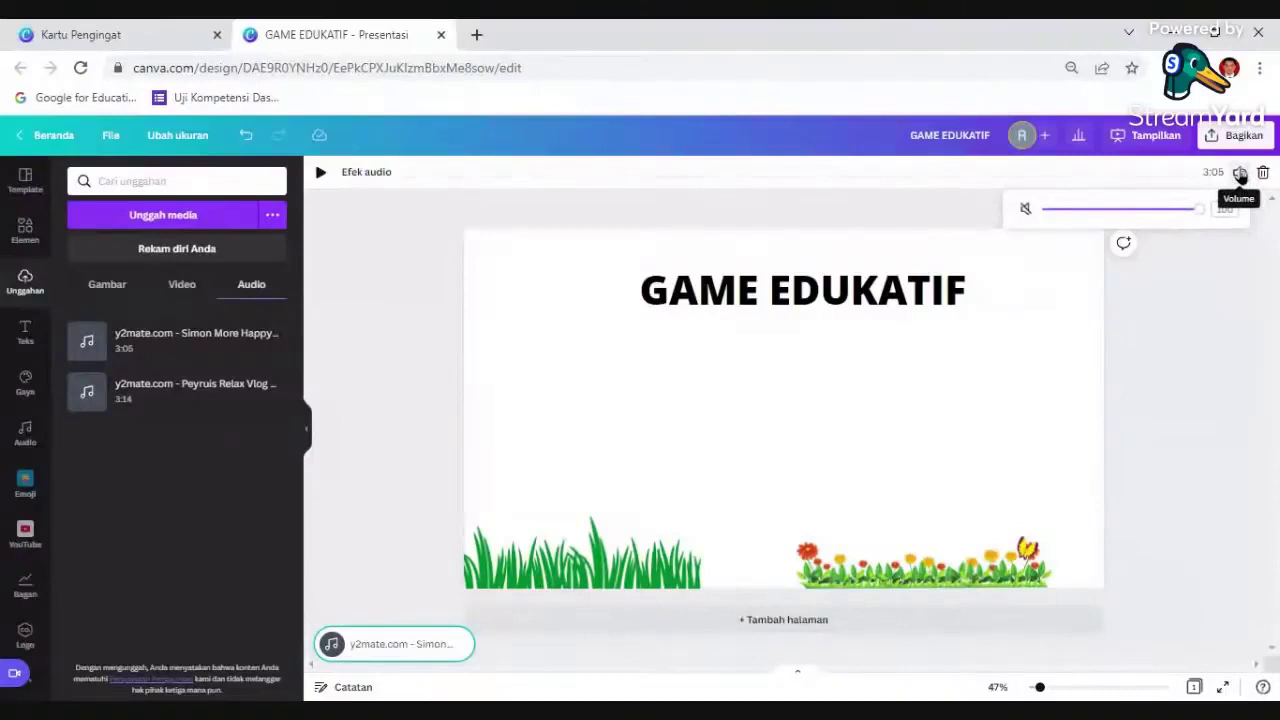
{"action": "left_click", "coordinate": [367, 290]}
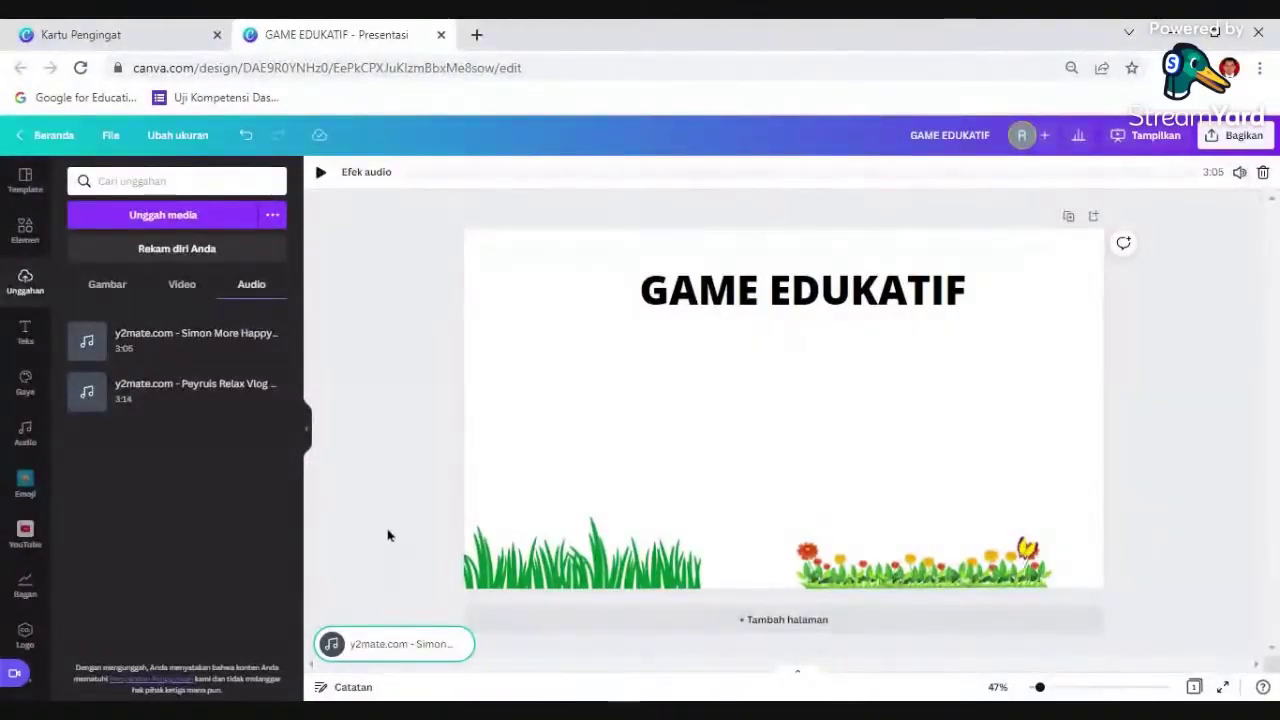
{"action": "left_click", "coordinate": [245, 138]}
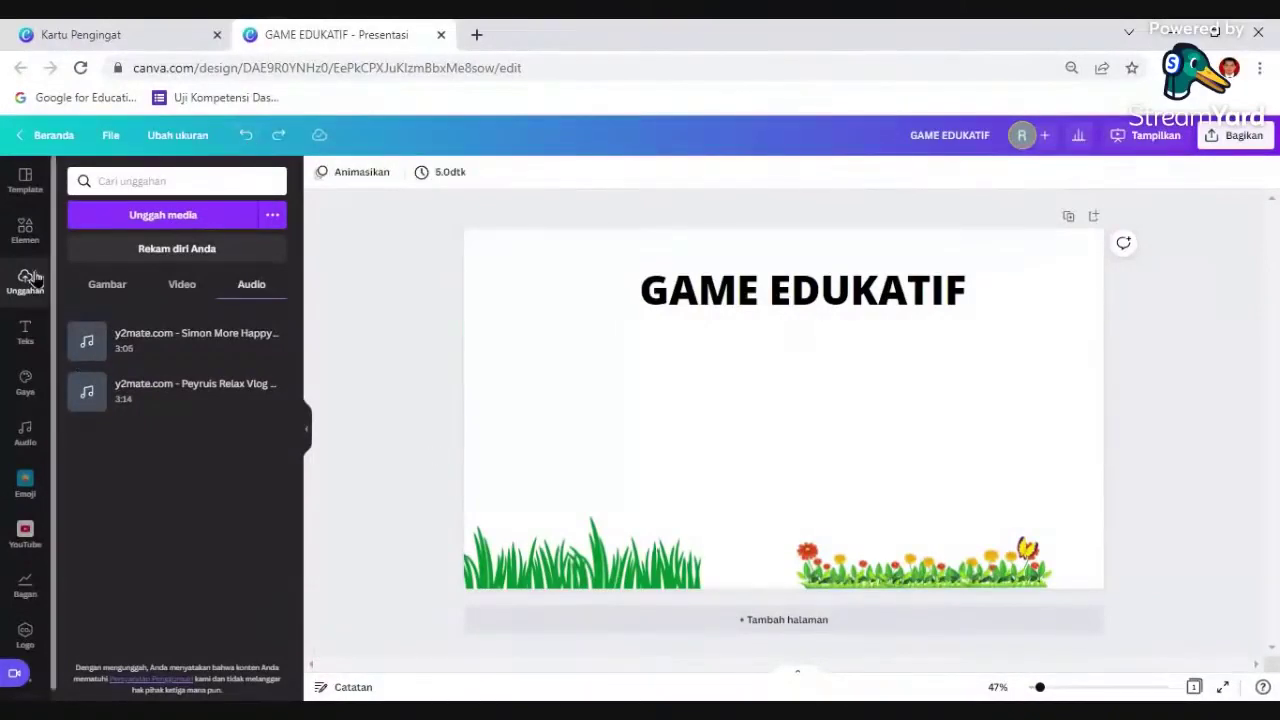
Look over the text and style options, then preview Me and the Guitar from the audio library.
{"action": "left_click", "coordinate": [25, 340]}
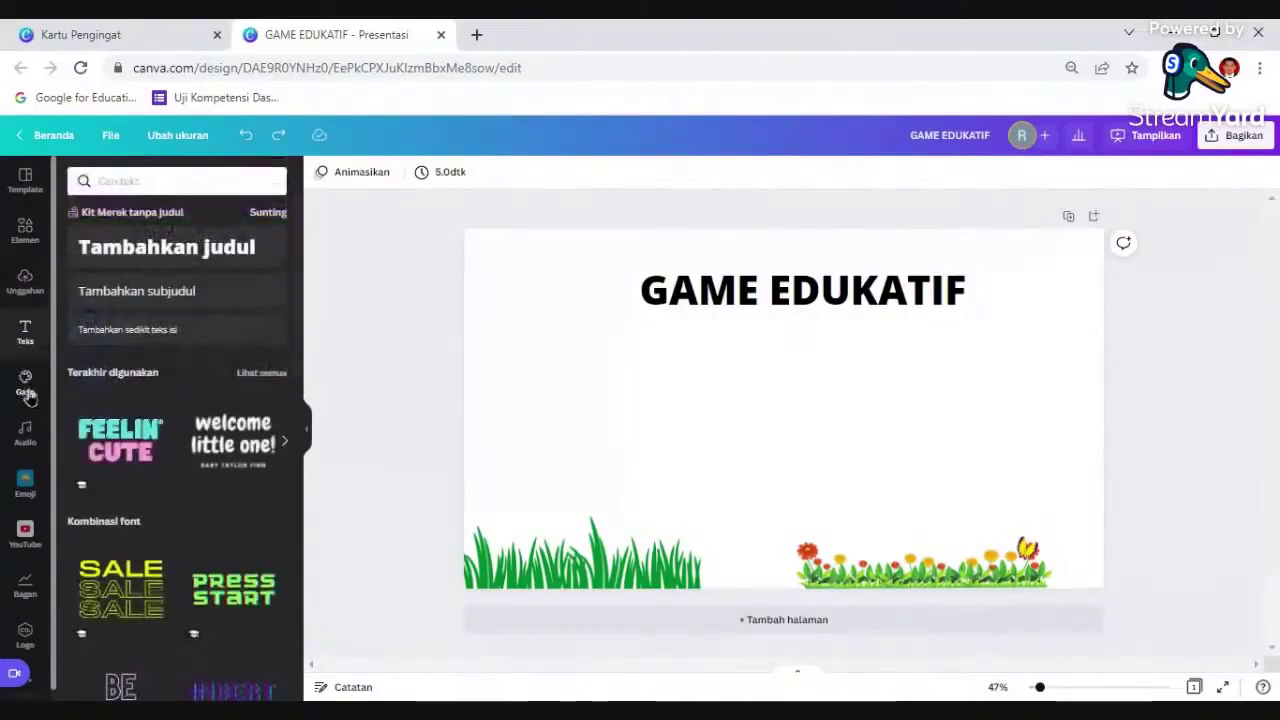
{"action": "left_click", "coordinate": [26, 440]}
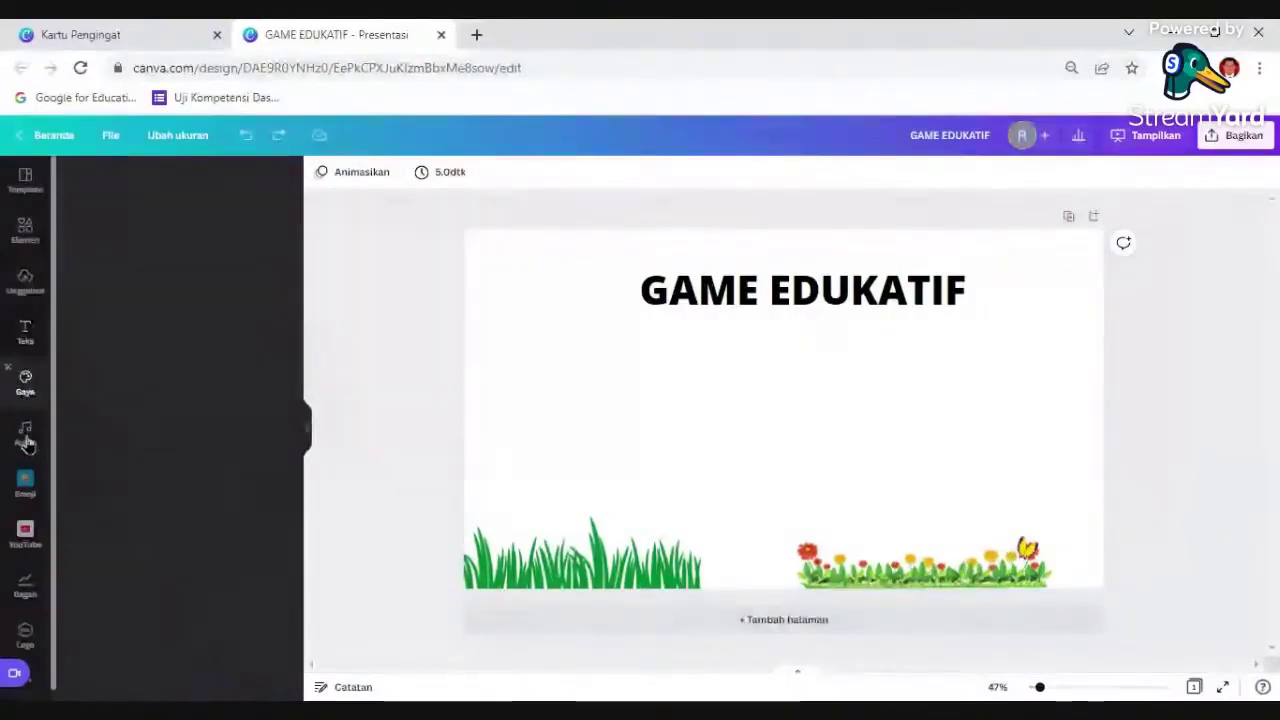
{"action": "left_click", "coordinate": [26, 435]}
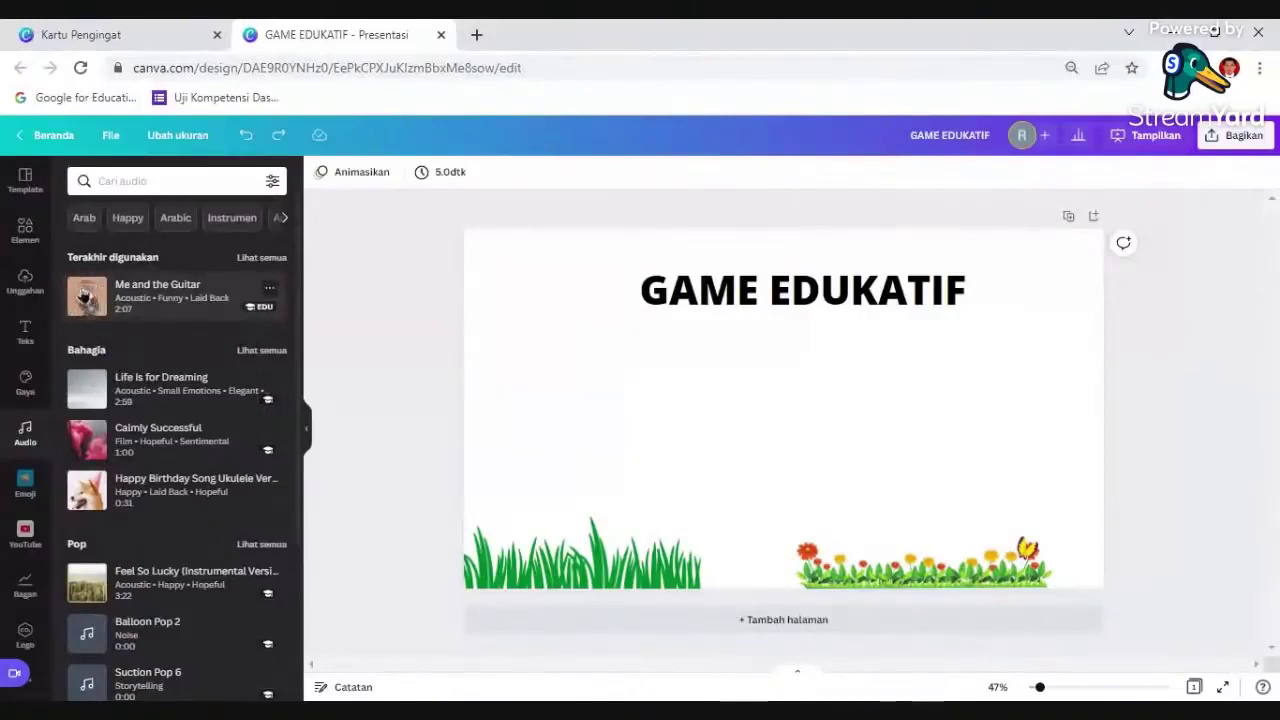
{"action": "left_click", "coordinate": [87, 298]}
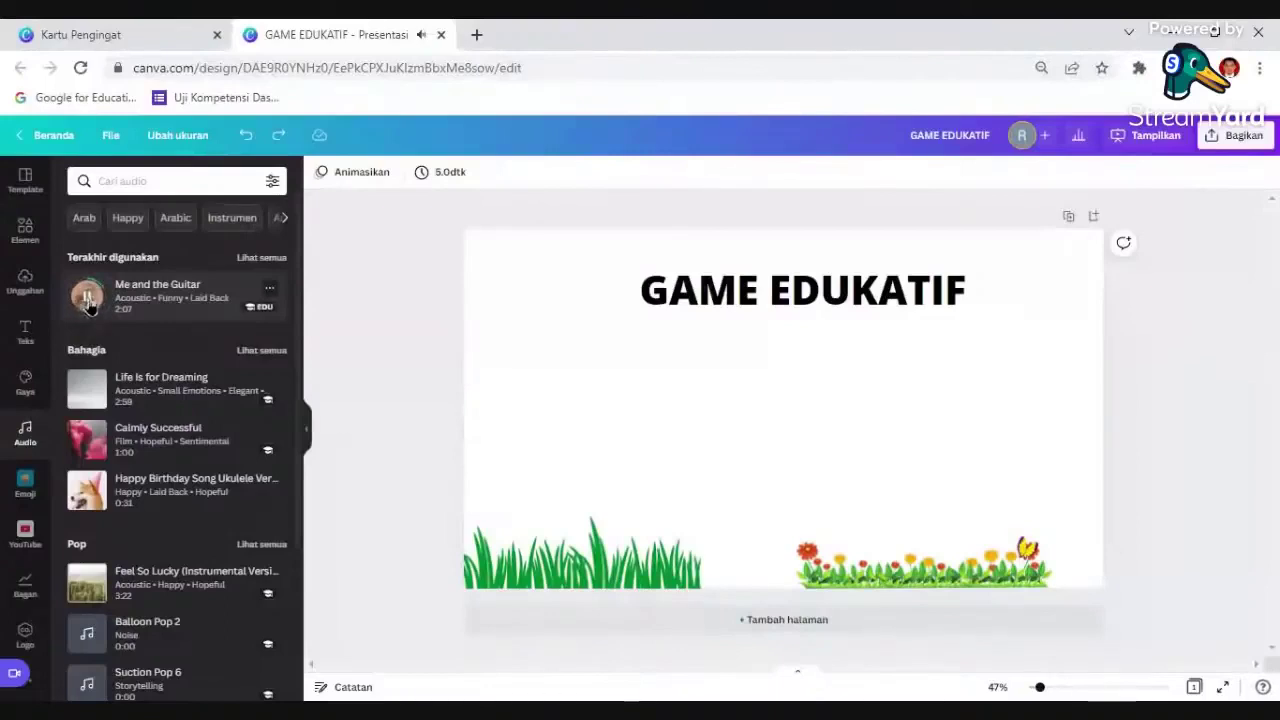
{"action": "left_click", "coordinate": [90, 304]}
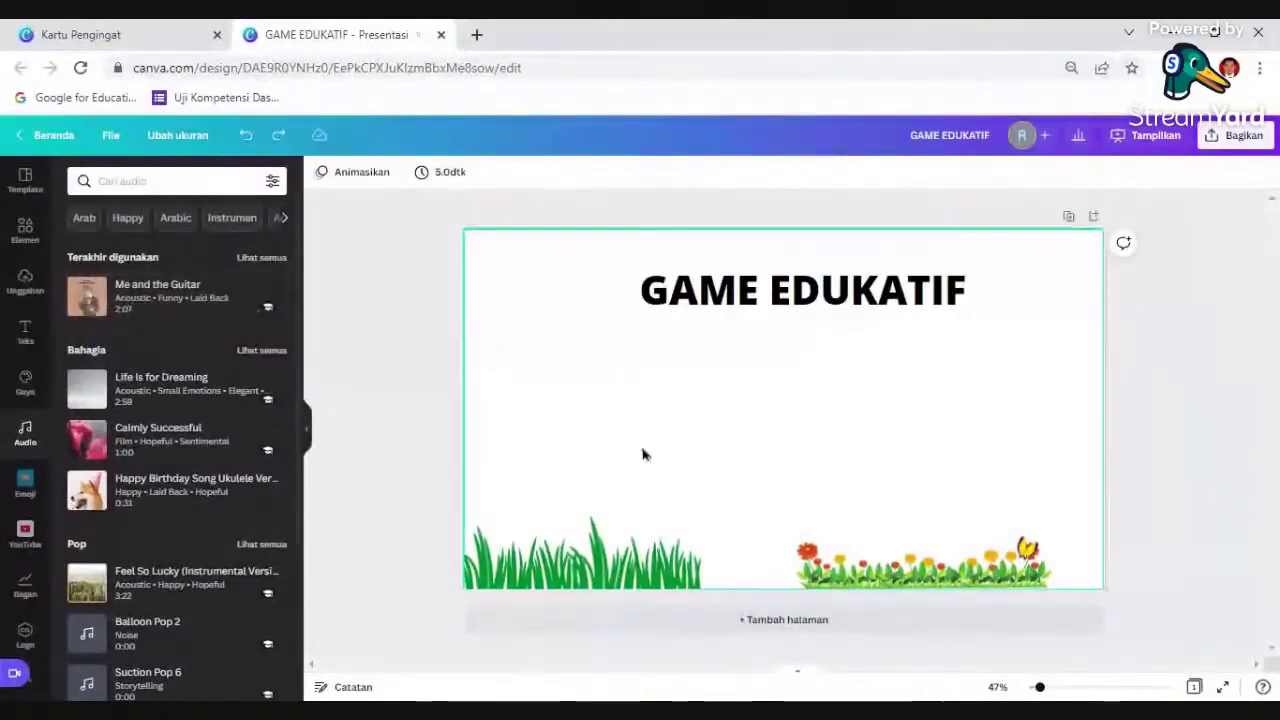
Add the Me and the Guitar track to the design and bring up the download file types.
{"action": "left_click", "coordinate": [175, 304]}
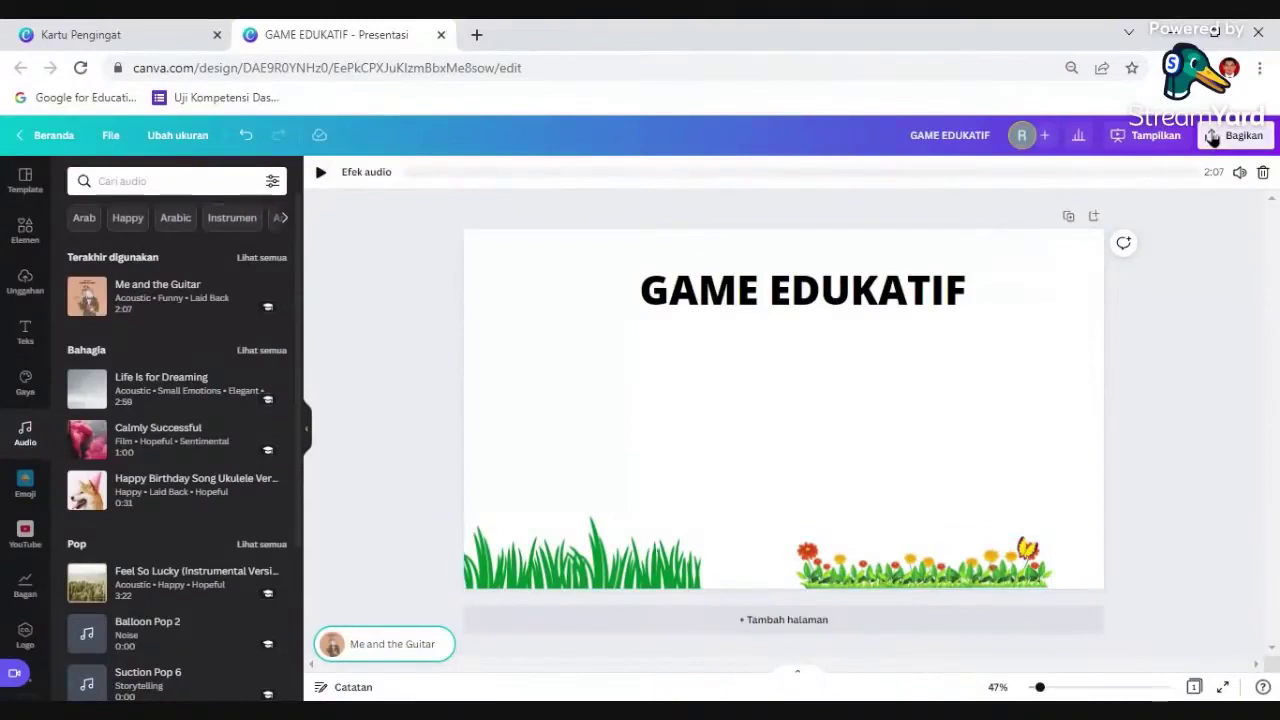
{"action": "left_click", "coordinate": [1212, 138]}
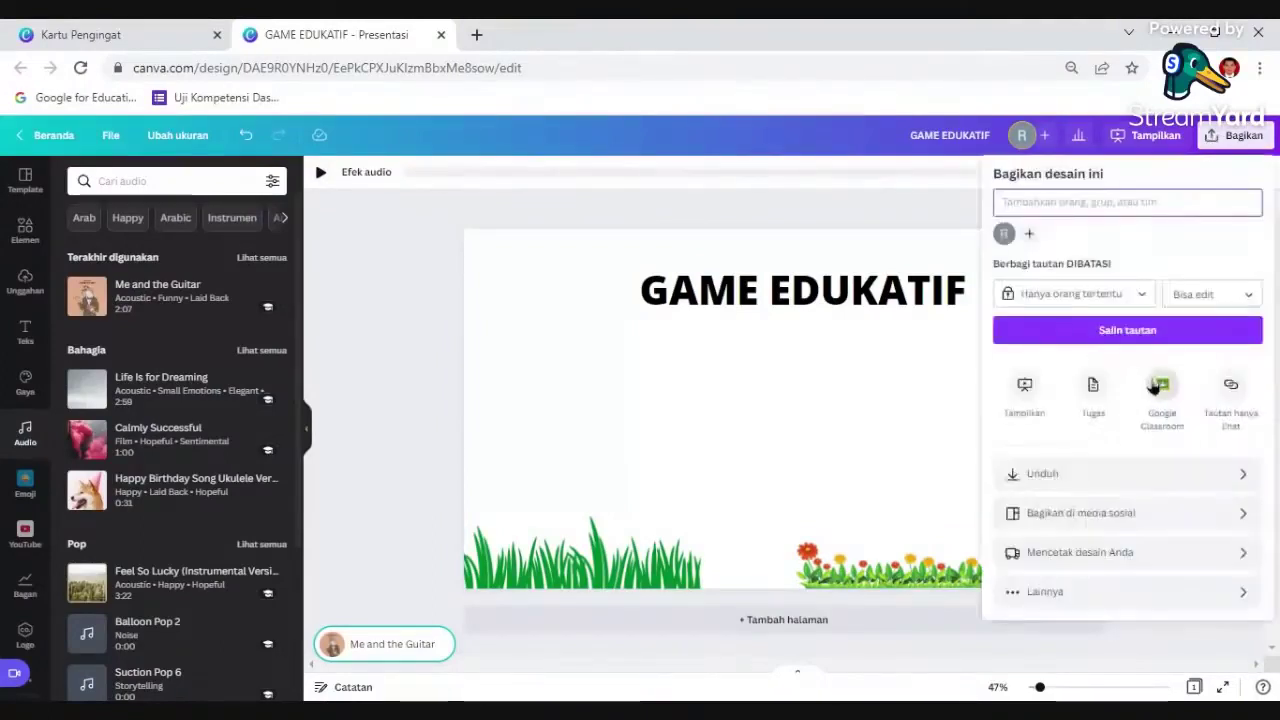
{"action": "left_click", "coordinate": [1100, 473]}
{"action": "left_click", "coordinate": [1075, 236]}
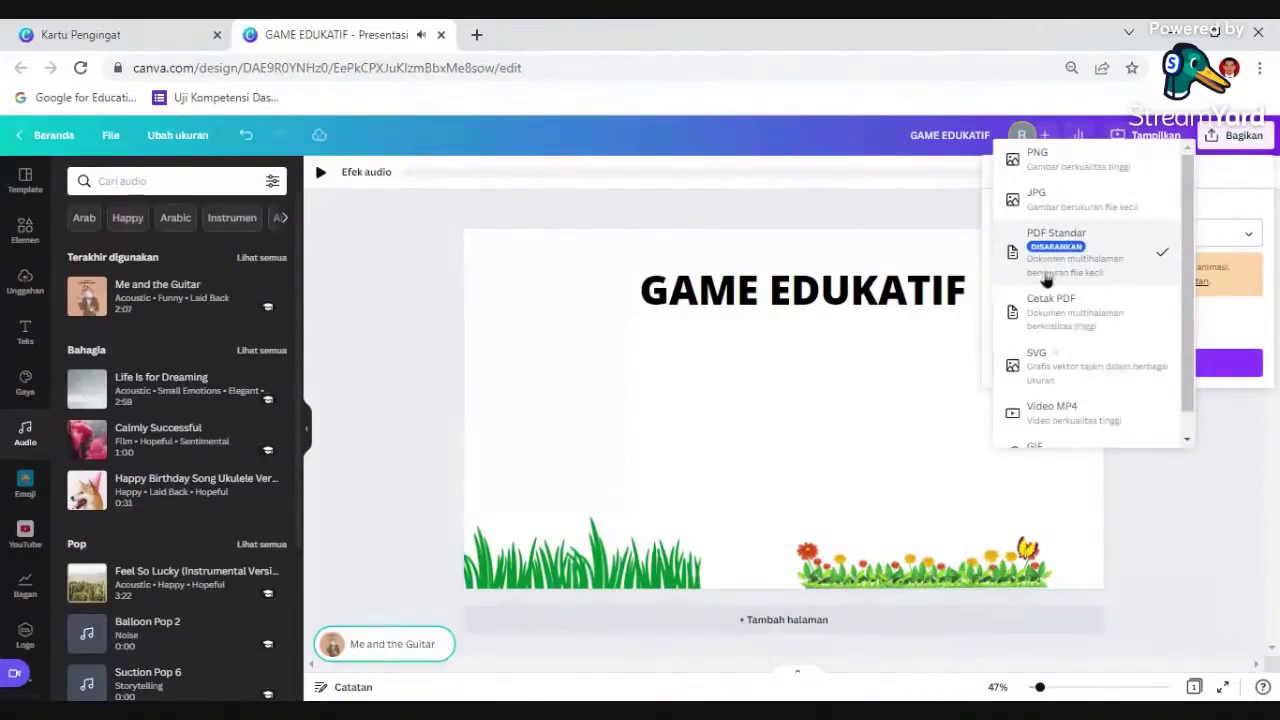
{"action": "key", "text": "space"}
{"action": "key", "text": "Escape"}
{"action": "key", "text": "space"}
{"action": "key", "text": "Escape"}
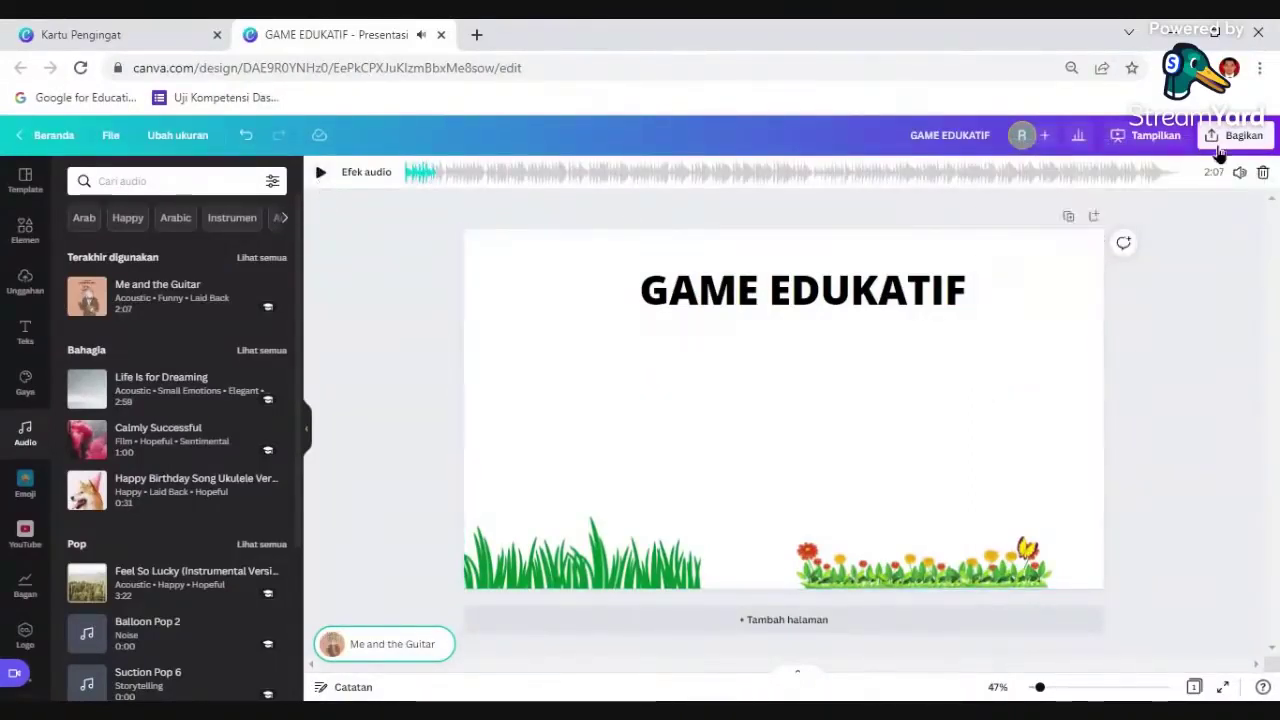
Examine the full list of download file types, including PDF, Video MP4 and GIF, and close it without choosing one.
{"action": "left_click", "coordinate": [1228, 135]}
{"action": "left_click", "coordinate": [1150, 476]}
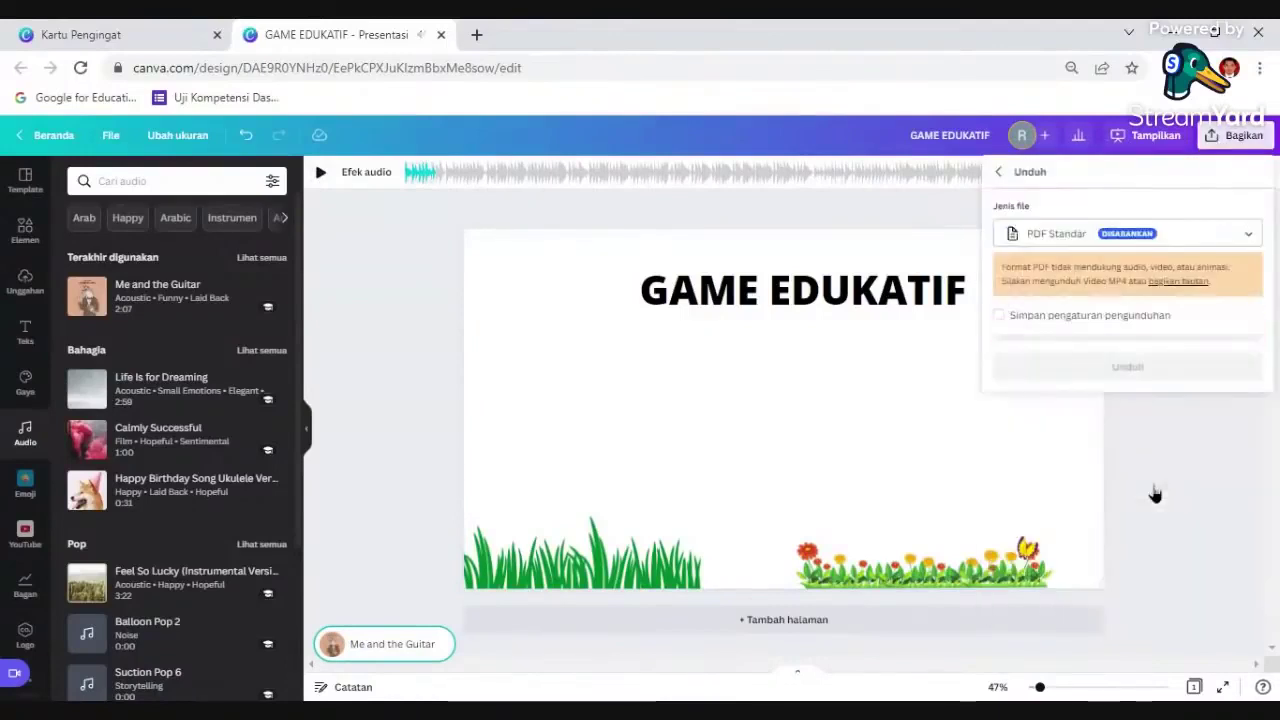
{"action": "left_click", "coordinate": [1120, 238]}
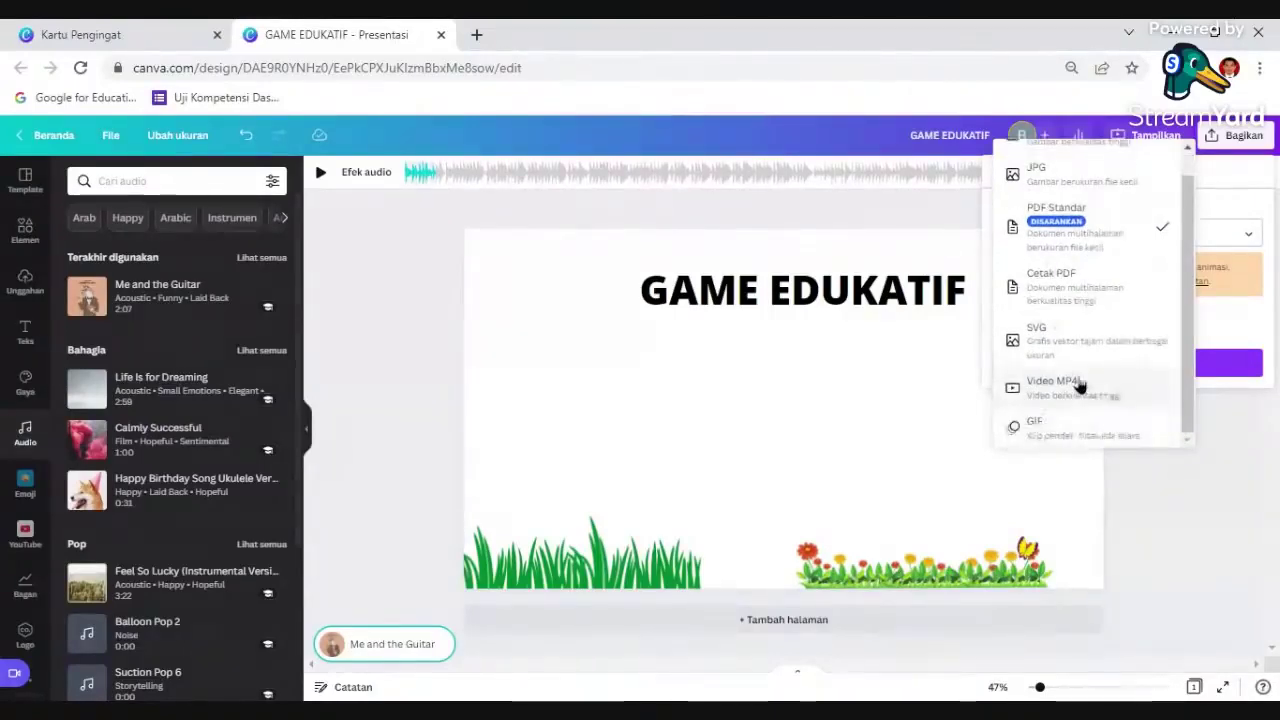
{"action": "scroll", "coordinate": [1110, 250], "scroll_direction": "down", "scroll_amount": 1}
{"action": "scroll", "coordinate": [1085, 180], "scroll_direction": "up", "scroll_amount": 1}
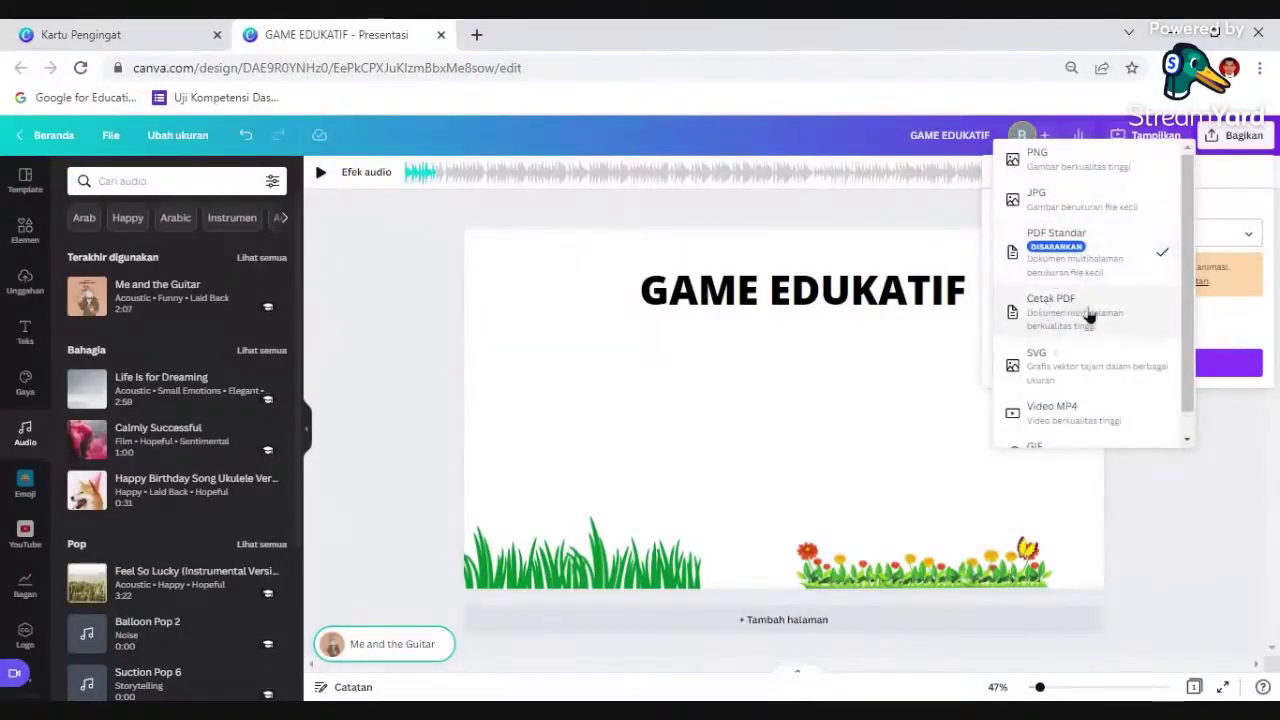
{"action": "scroll", "coordinate": [1076, 390], "scroll_direction": "down", "scroll_amount": 1}
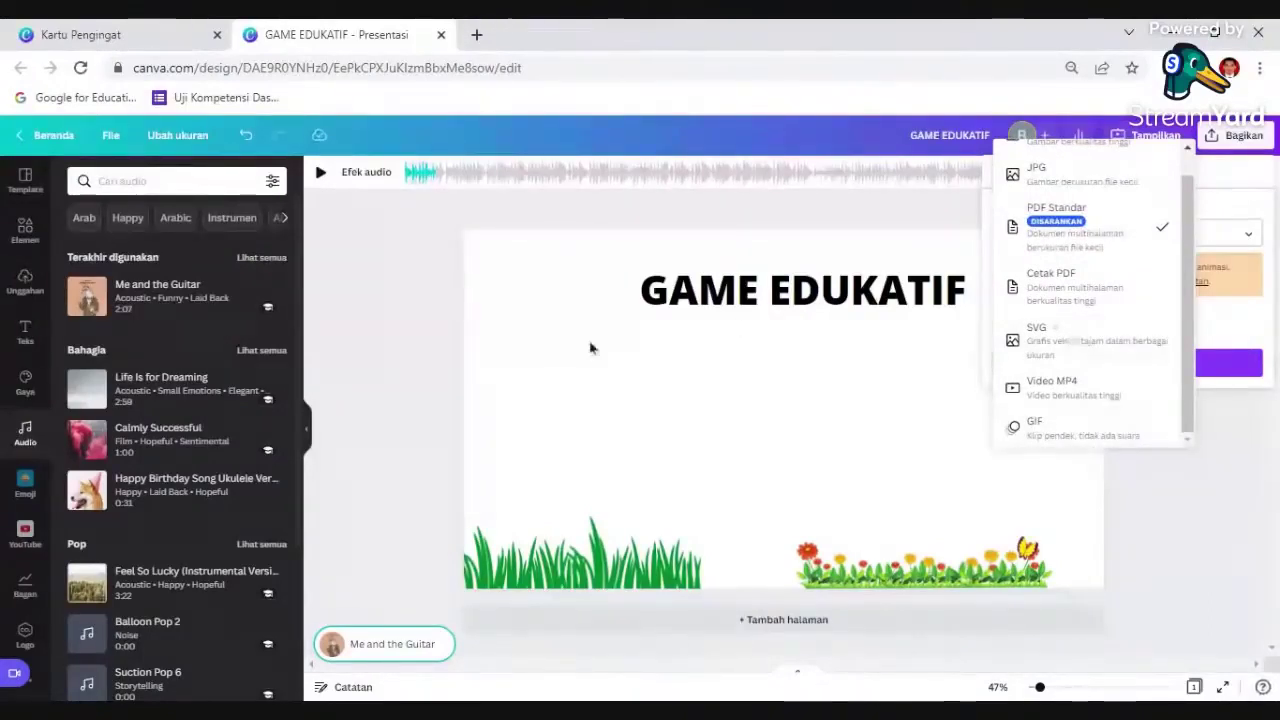
{"action": "left_click", "coordinate": [409, 343]}
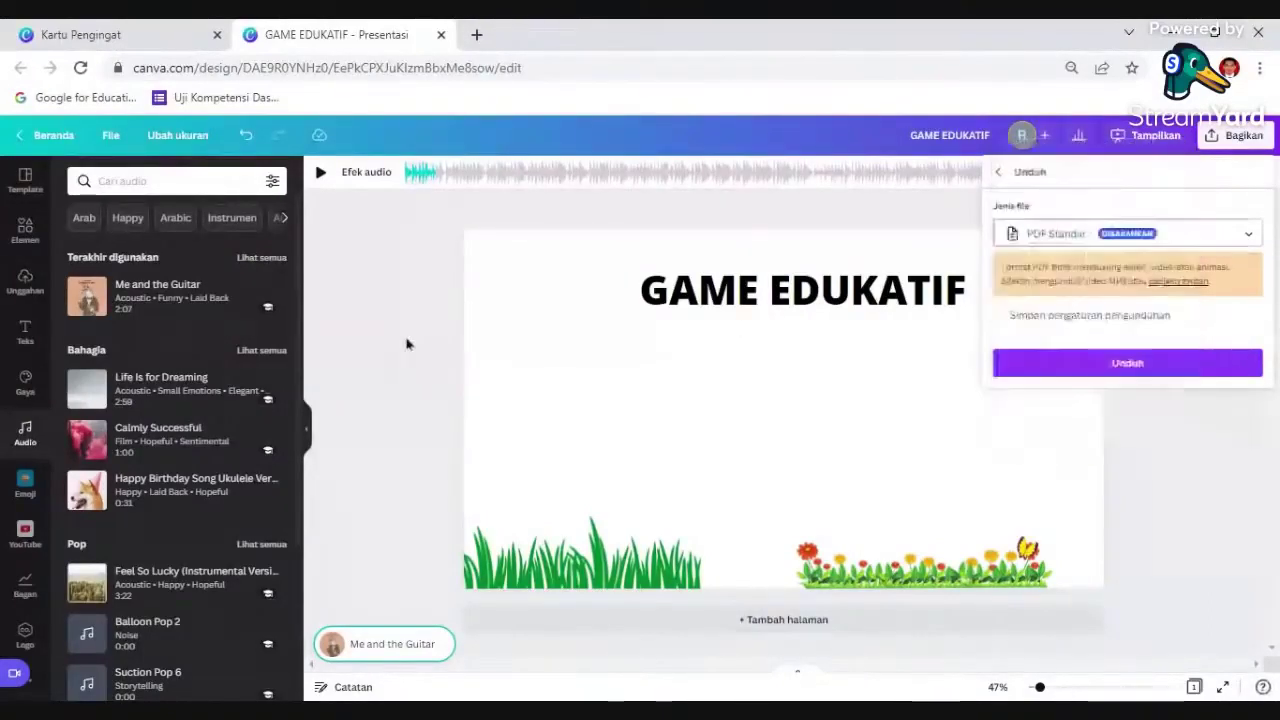
Undo the addition of the Me and the Guitar track.
{"action": "left_click", "coordinate": [245, 135]}
{"action": "scroll", "coordinate": [26, 514], "scroll_direction": "down", "scroll_amount": 1}
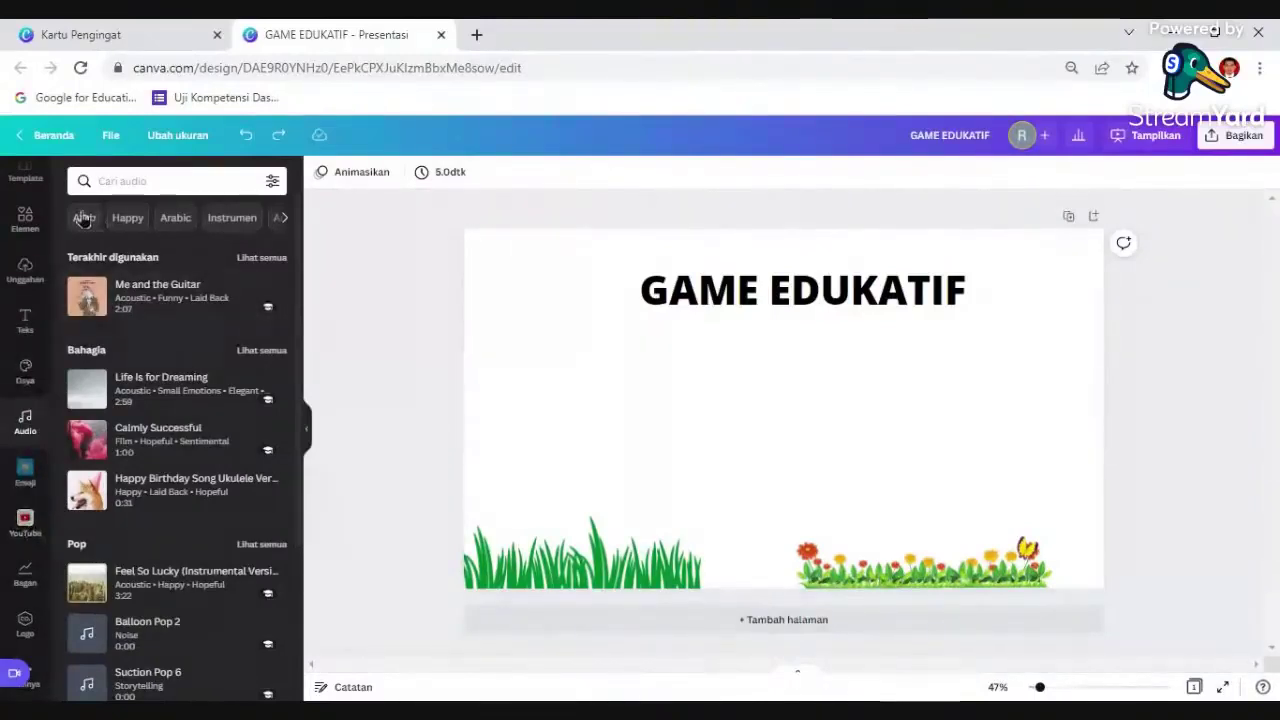
Collapse the side panel, and add a blank second page using the page thumbnail strip.
{"action": "left_click", "coordinate": [308, 430]}
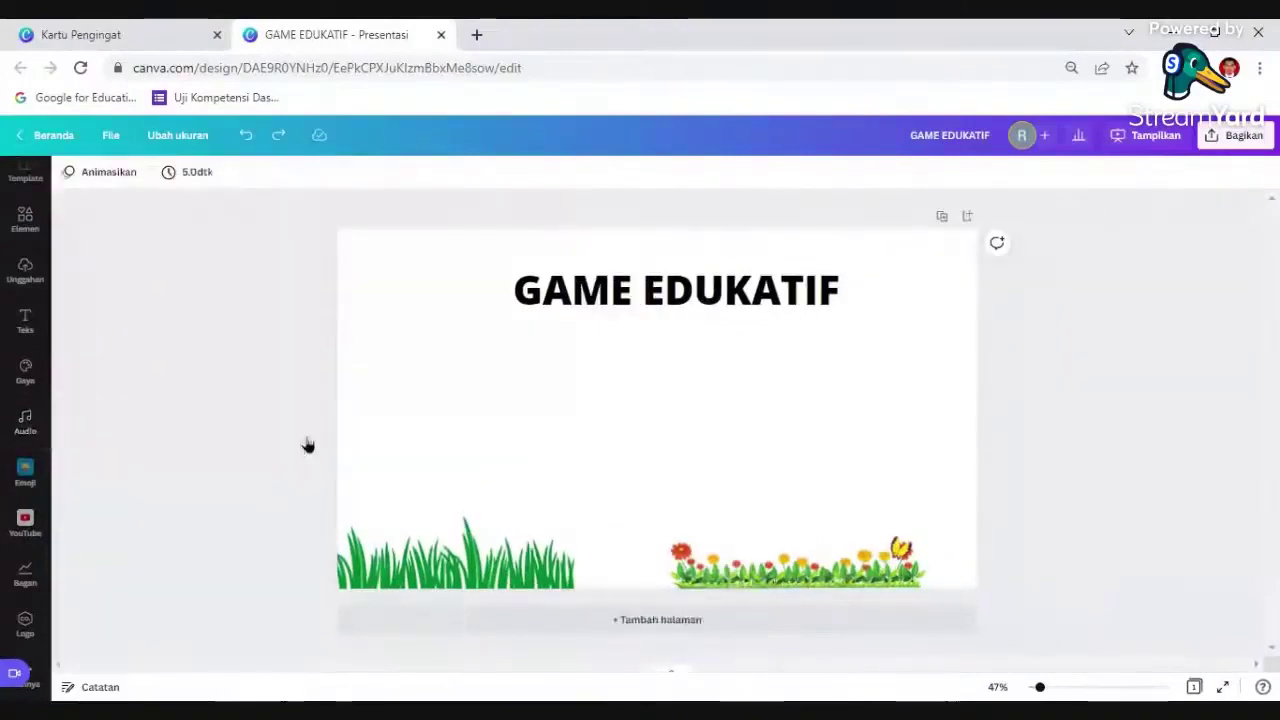
{"action": "left_click", "coordinate": [937, 415]}
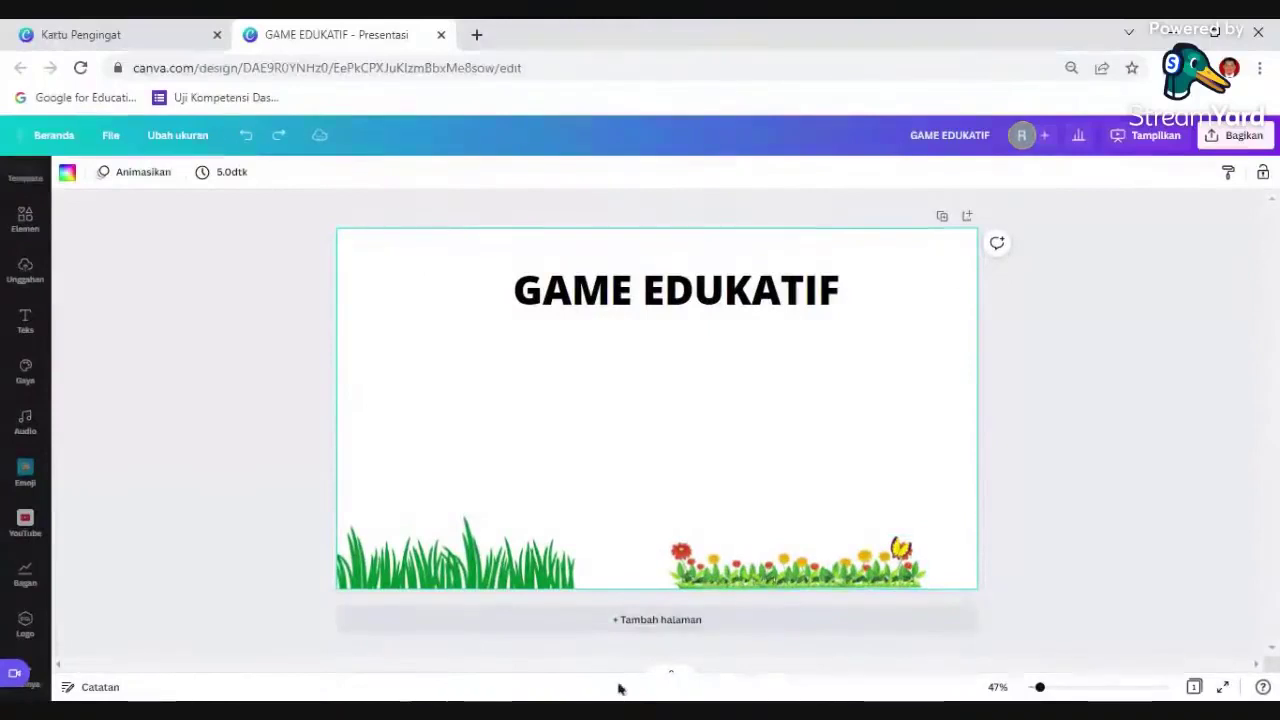
{"action": "left_click", "coordinate": [671, 672]}
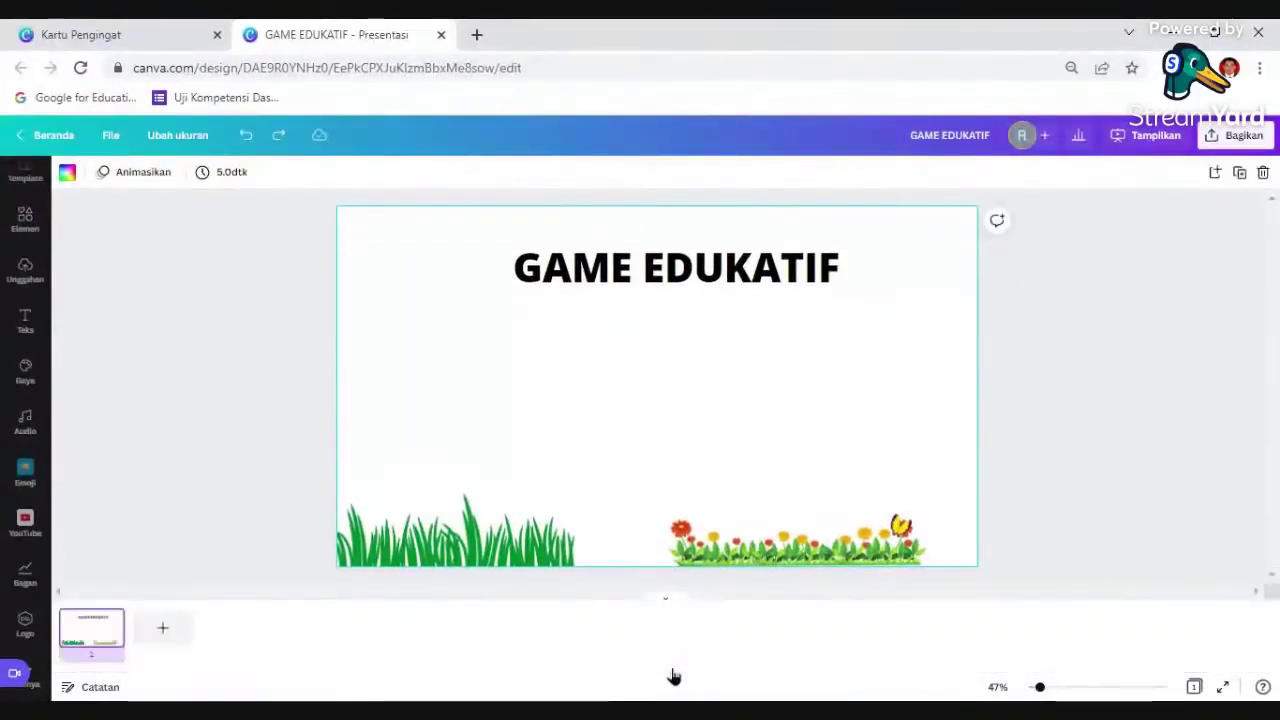
{"action": "left_click", "coordinate": [164, 636]}
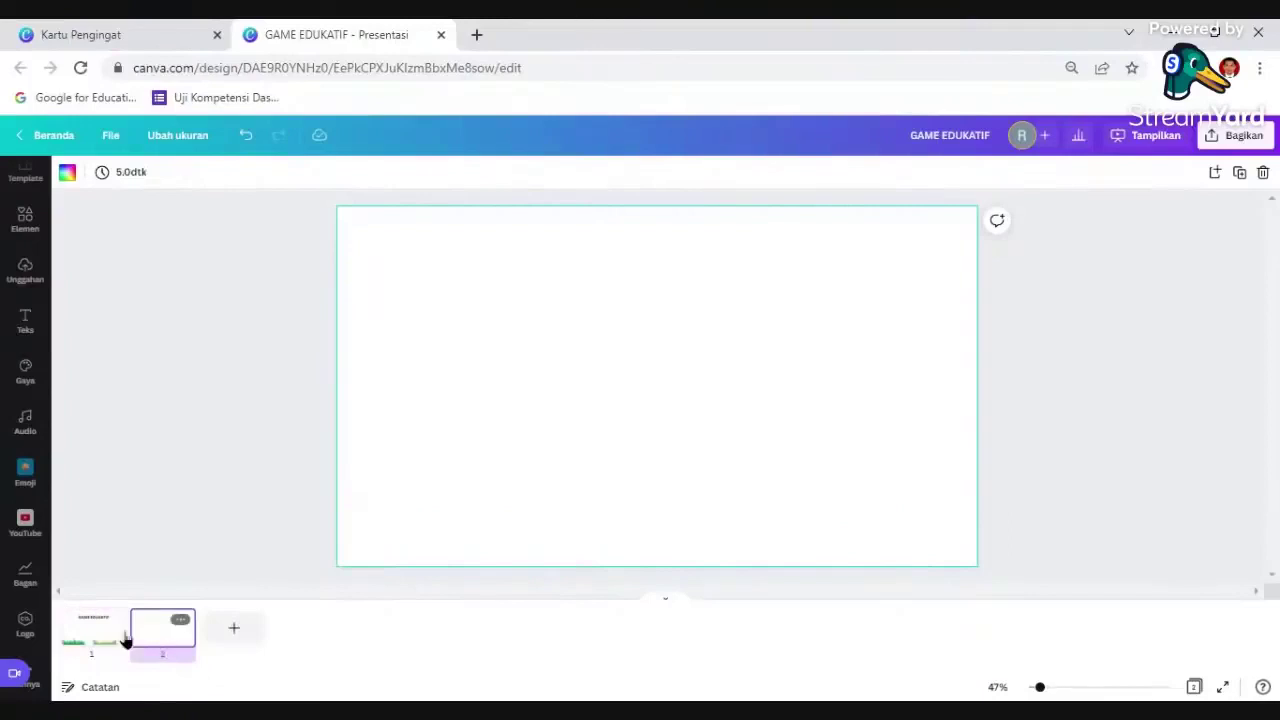
{"action": "left_click", "coordinate": [299, 354]}
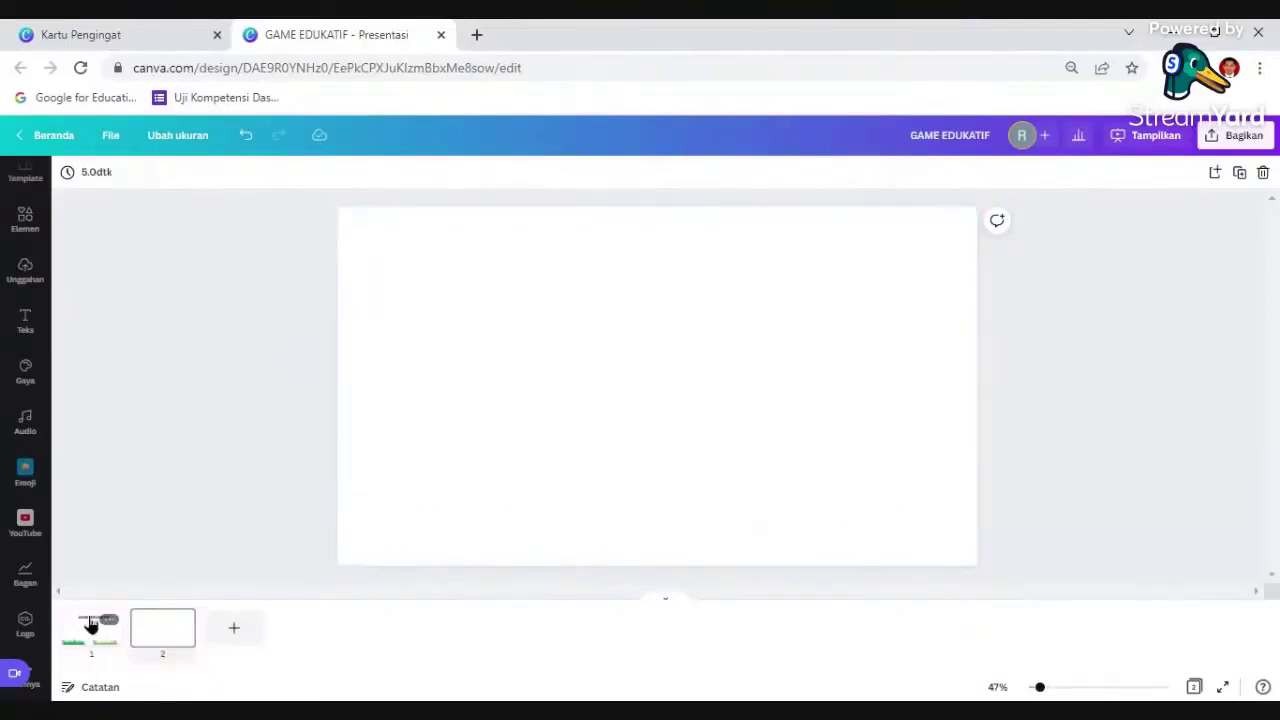
Duplicate the GAME EDUKATIF page, placing the copy directly after page 1.
{"action": "mouse_move", "coordinate": [109, 624]}
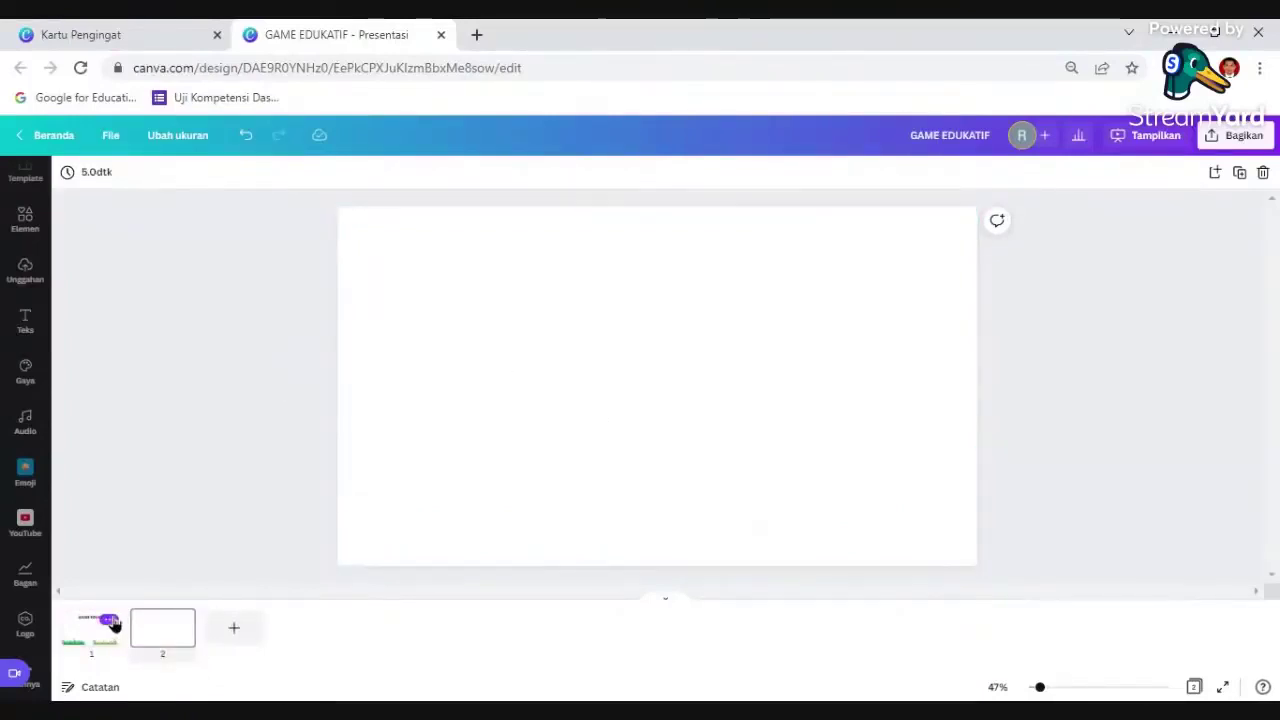
{"action": "left_click", "coordinate": [113, 622]}
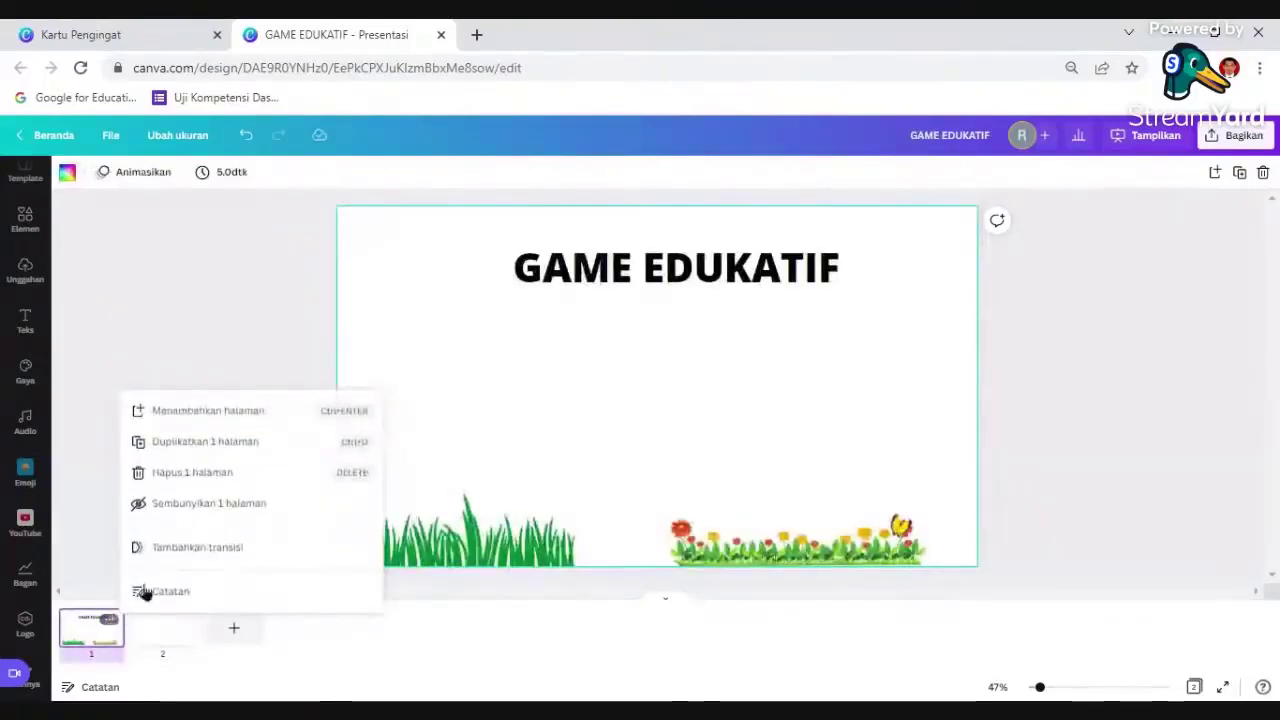
{"action": "left_click", "coordinate": [240, 452]}
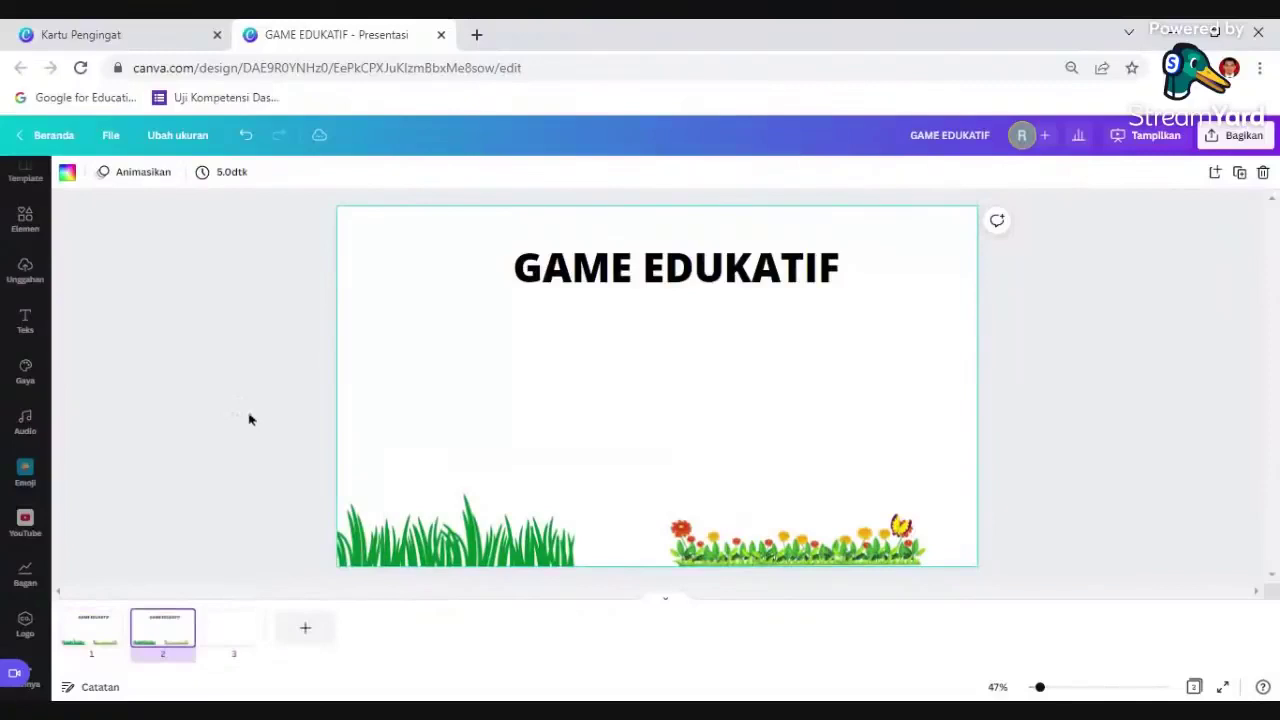
On page 2, move the grass graphic to the middle of the page and delete the GAME EDUKATIF title.
{"action": "left_click", "coordinate": [459, 537]}
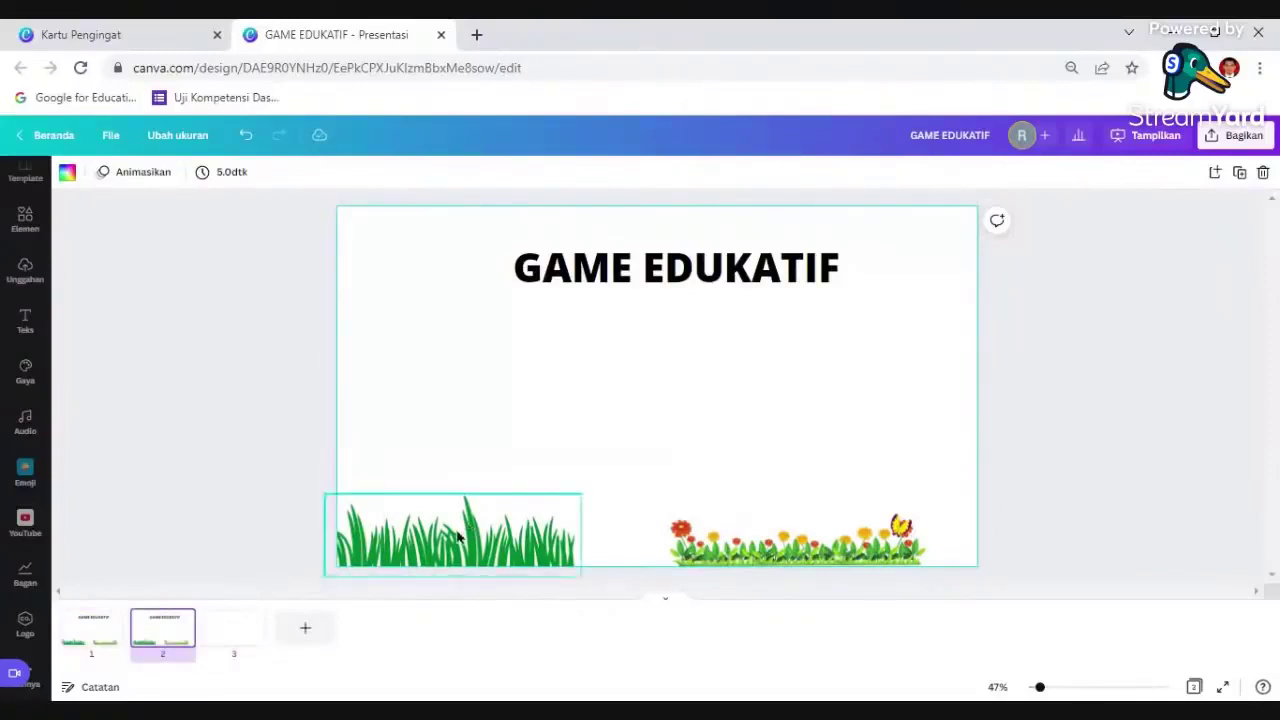
{"action": "left_click_drag", "start_coordinate": [452, 541], "coordinate": [620, 389]}
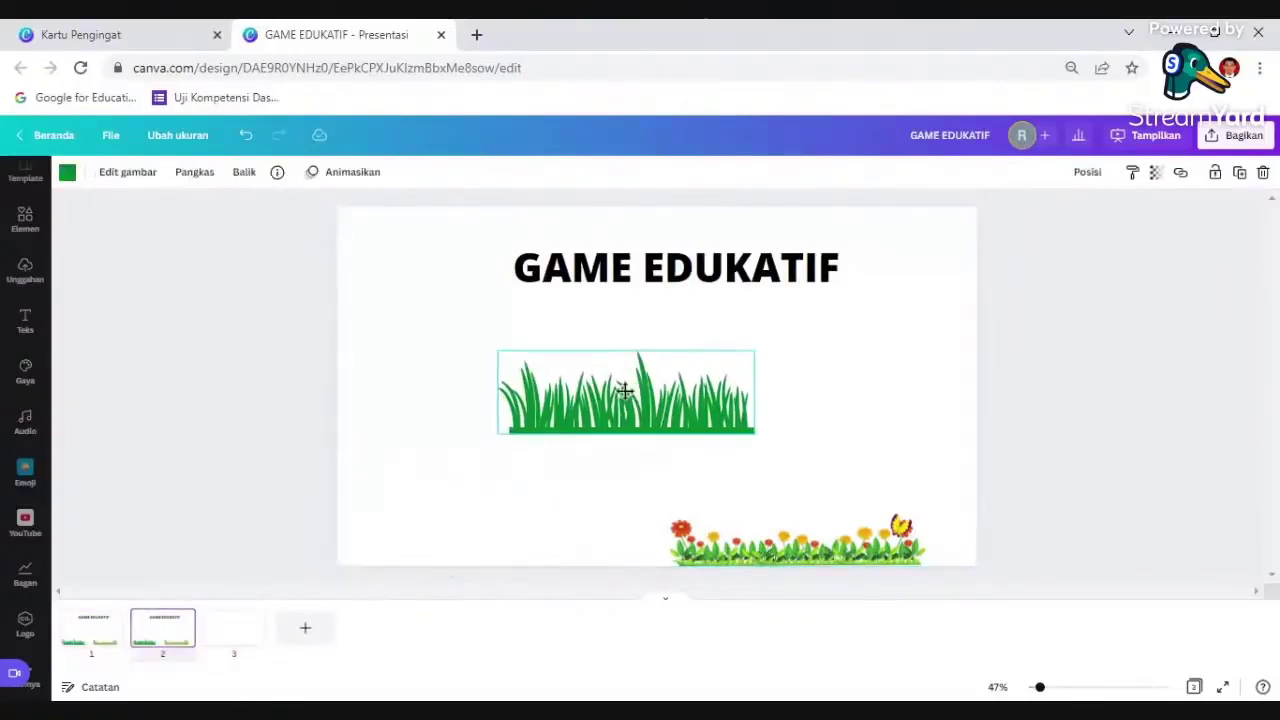
{"action": "left_click", "coordinate": [633, 283]}
{"action": "key", "text": "Delete"}
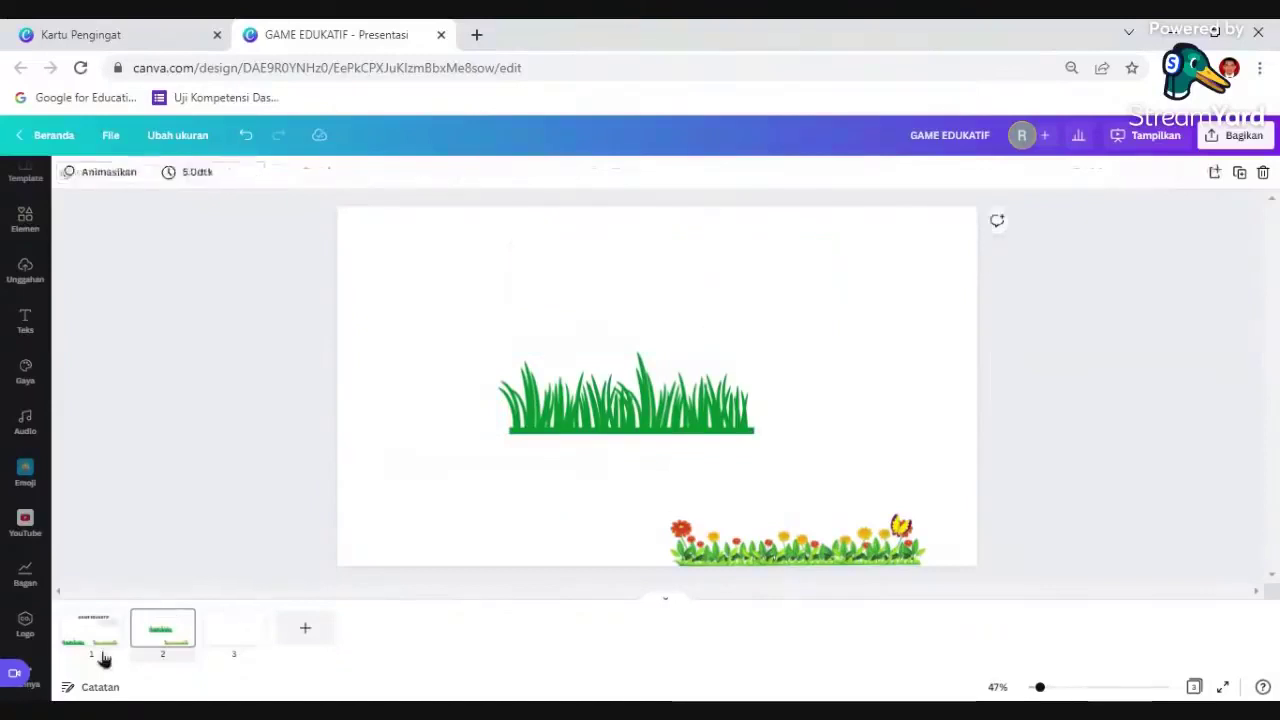
{"action": "left_click", "coordinate": [82, 638]}
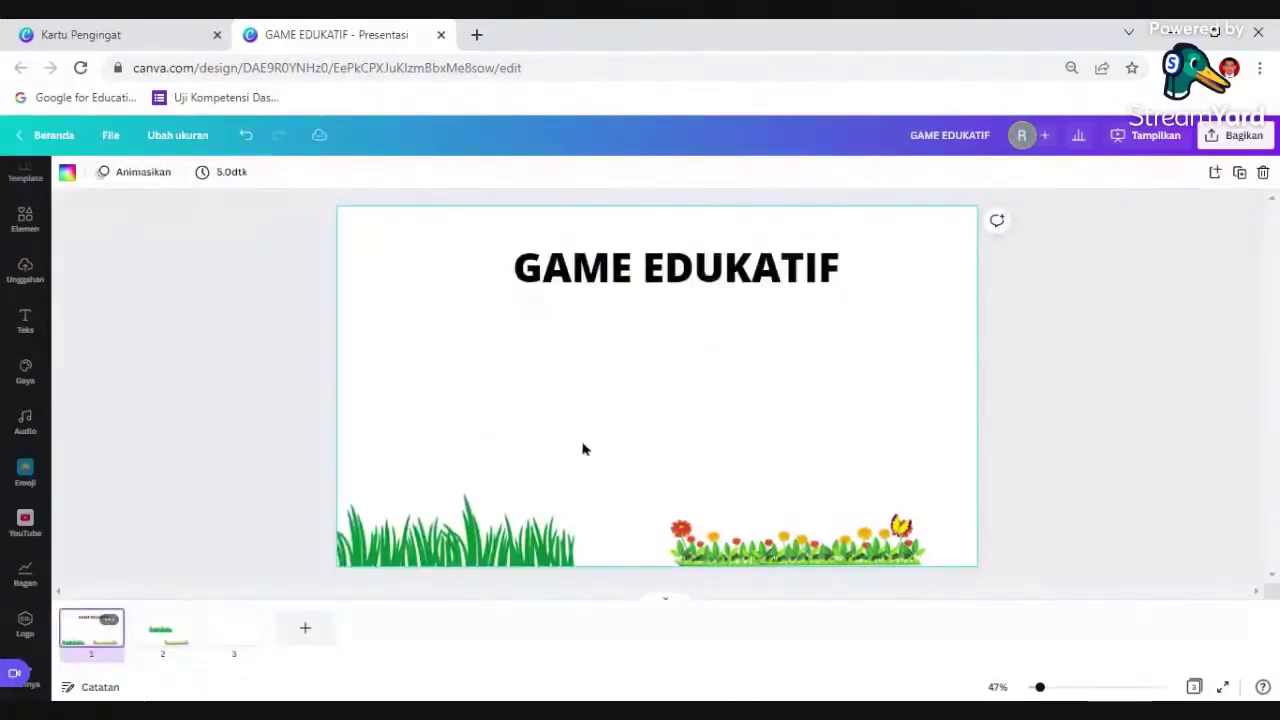
{"action": "left_click", "coordinate": [150, 637]}
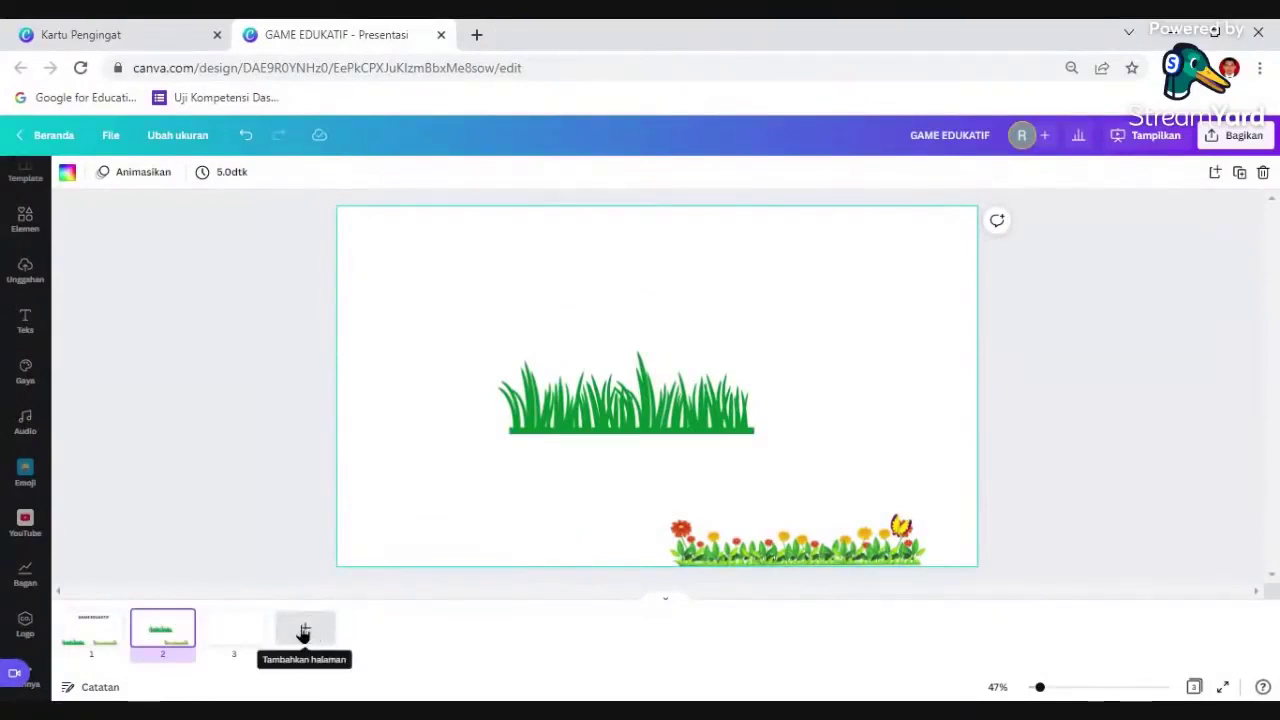
Try different zoom levels on page 2 and view all pages in the grid overview, returning to the single-page view.
{"action": "left_click", "coordinate": [1048, 689]}
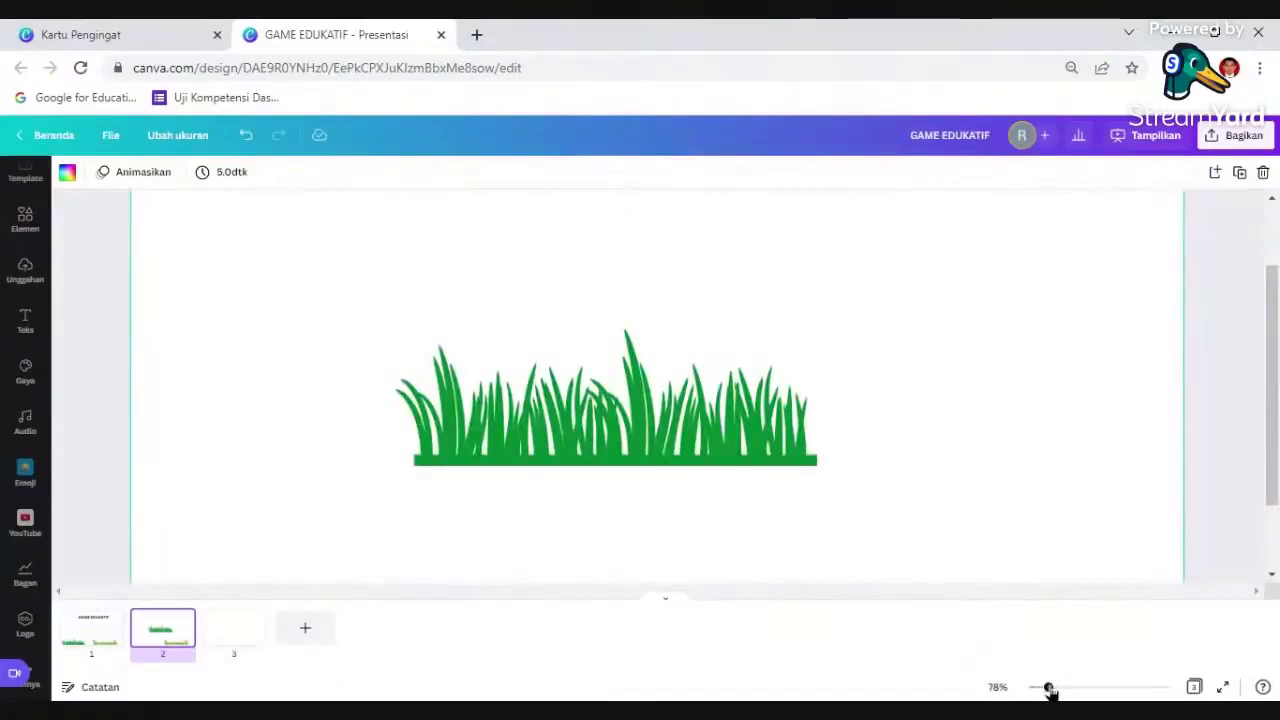
{"action": "left_click_drag", "start_coordinate": [1038, 693], "coordinate": [1040, 688]}
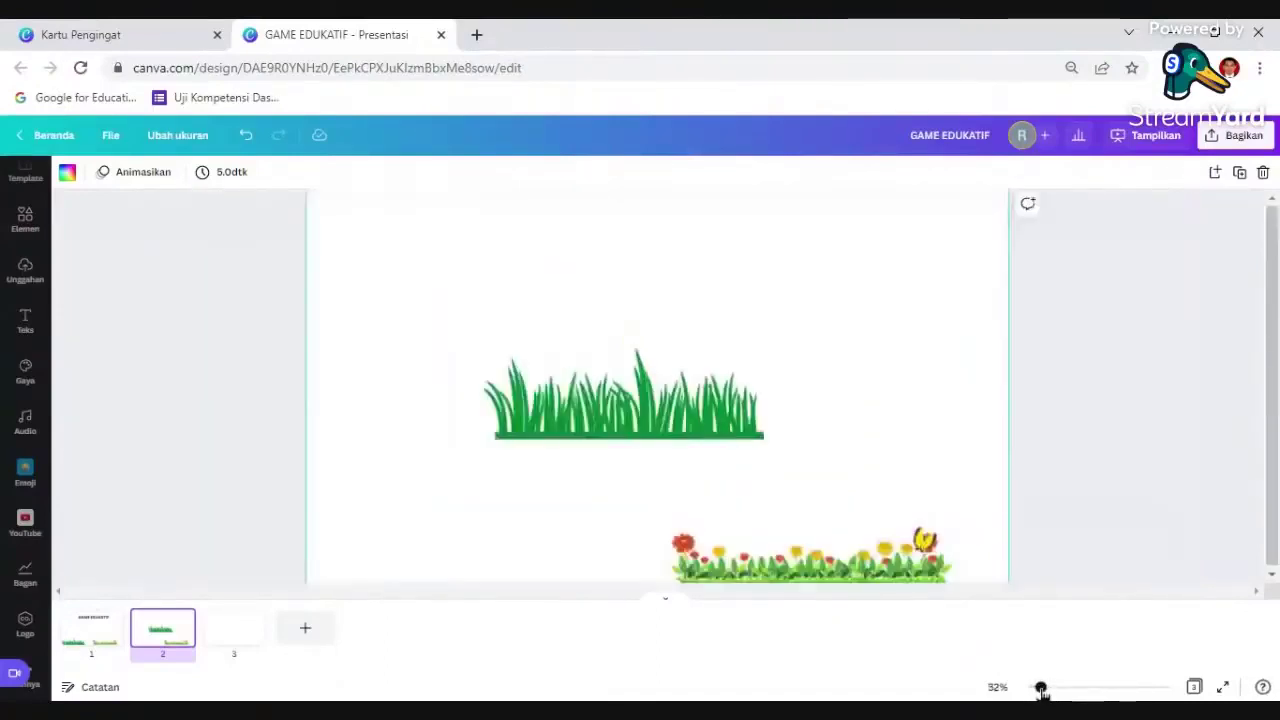
{"action": "left_click", "coordinate": [1193, 689]}
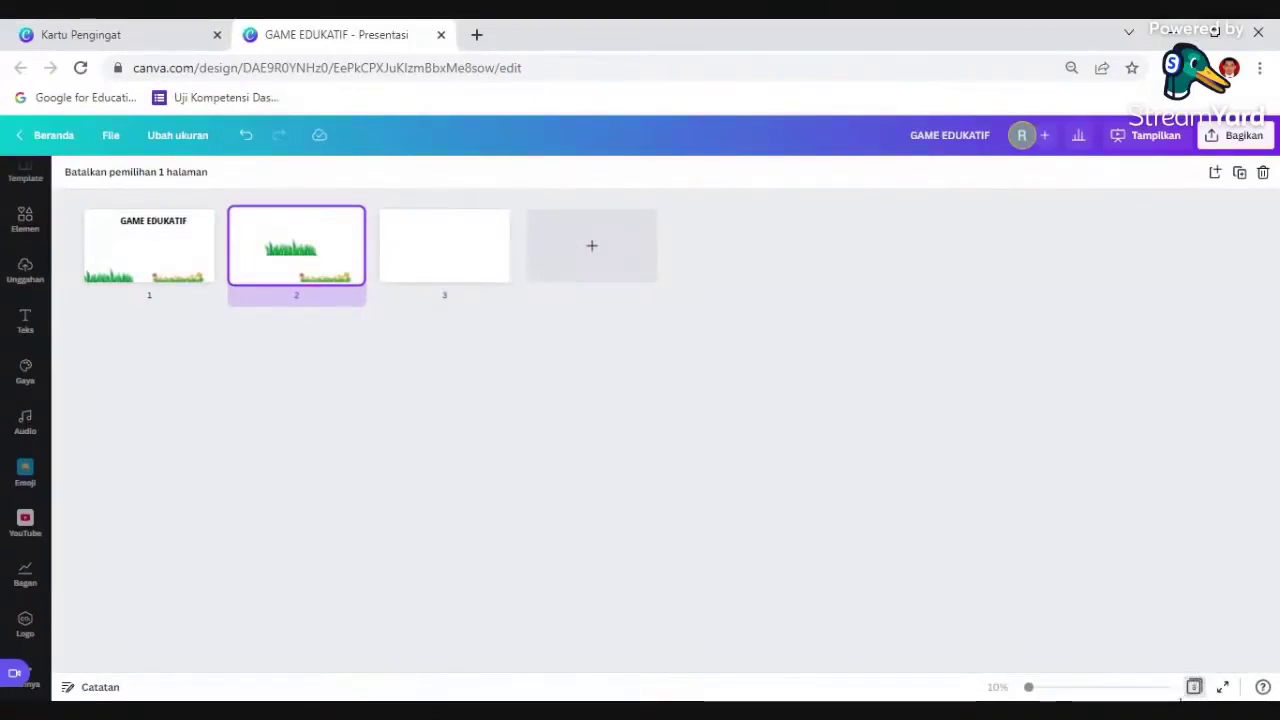
{"action": "left_click", "coordinate": [1193, 686]}
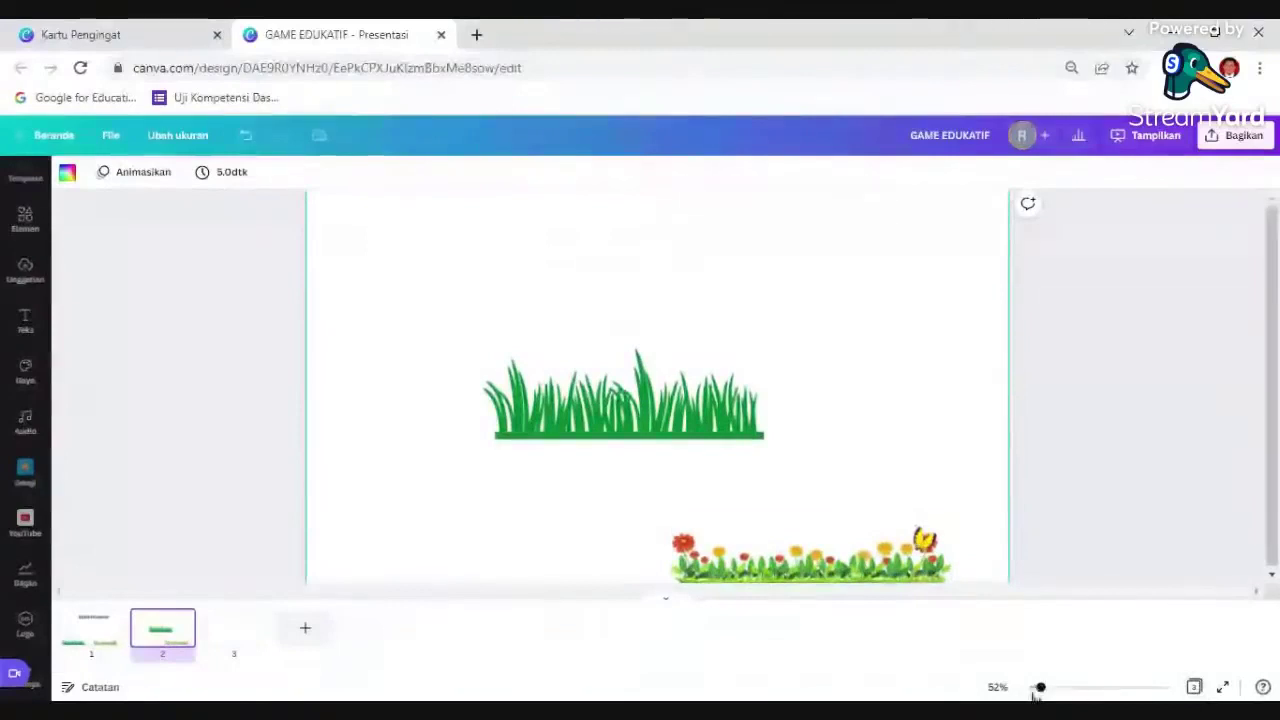
{"action": "left_click_drag", "start_coordinate": [1043, 689], "coordinate": [1032, 688]}
{"action": "left_click", "coordinate": [757, 351]}
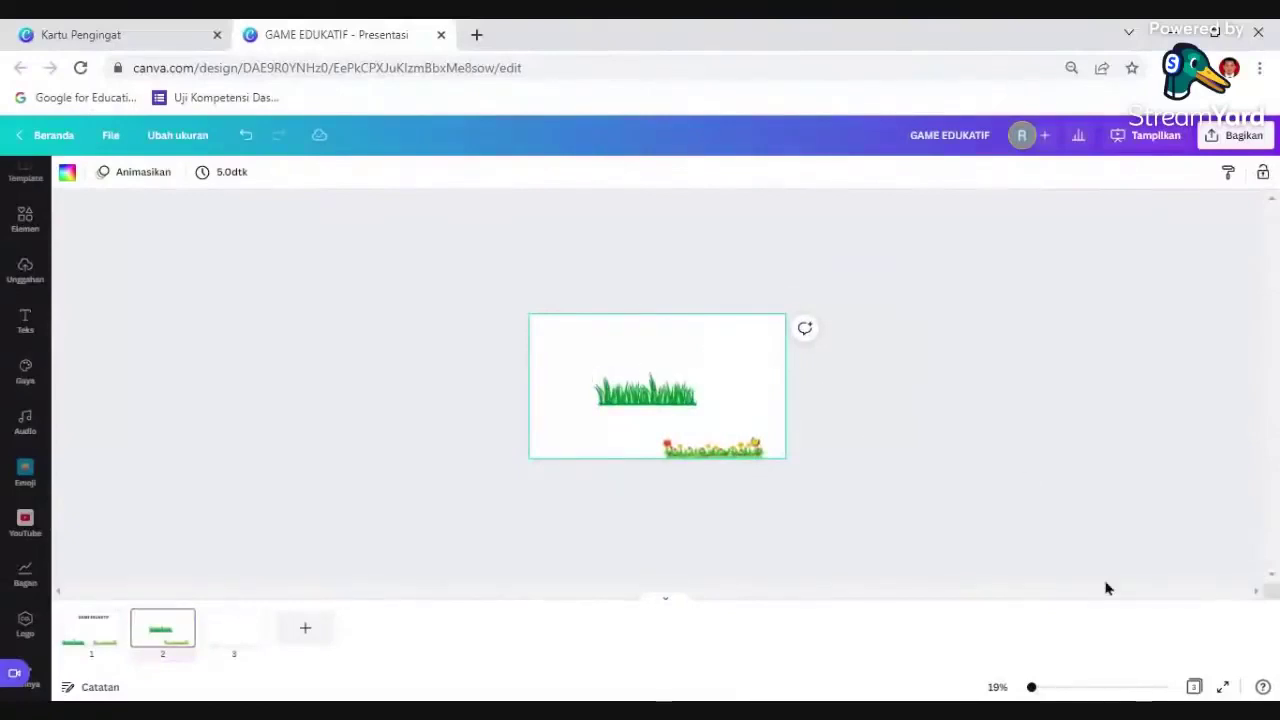
{"action": "left_click", "coordinate": [1046, 689]}
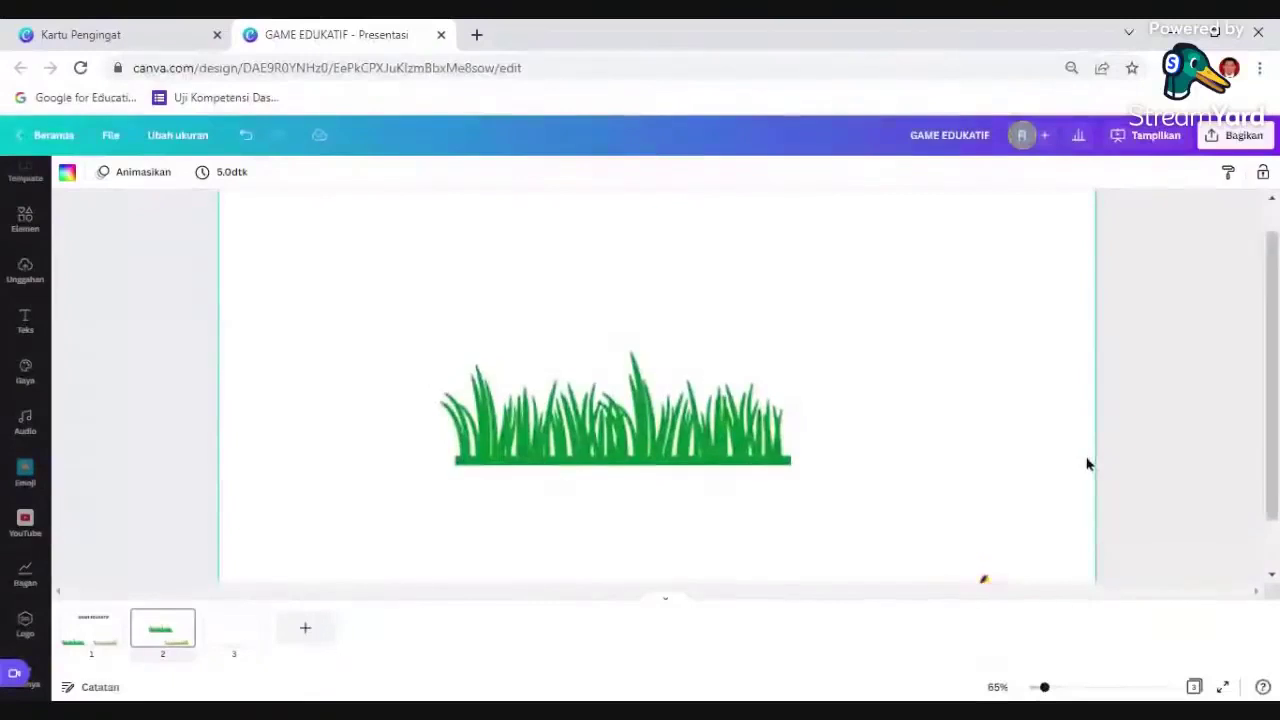
{"action": "left_click", "coordinate": [1038, 689]}
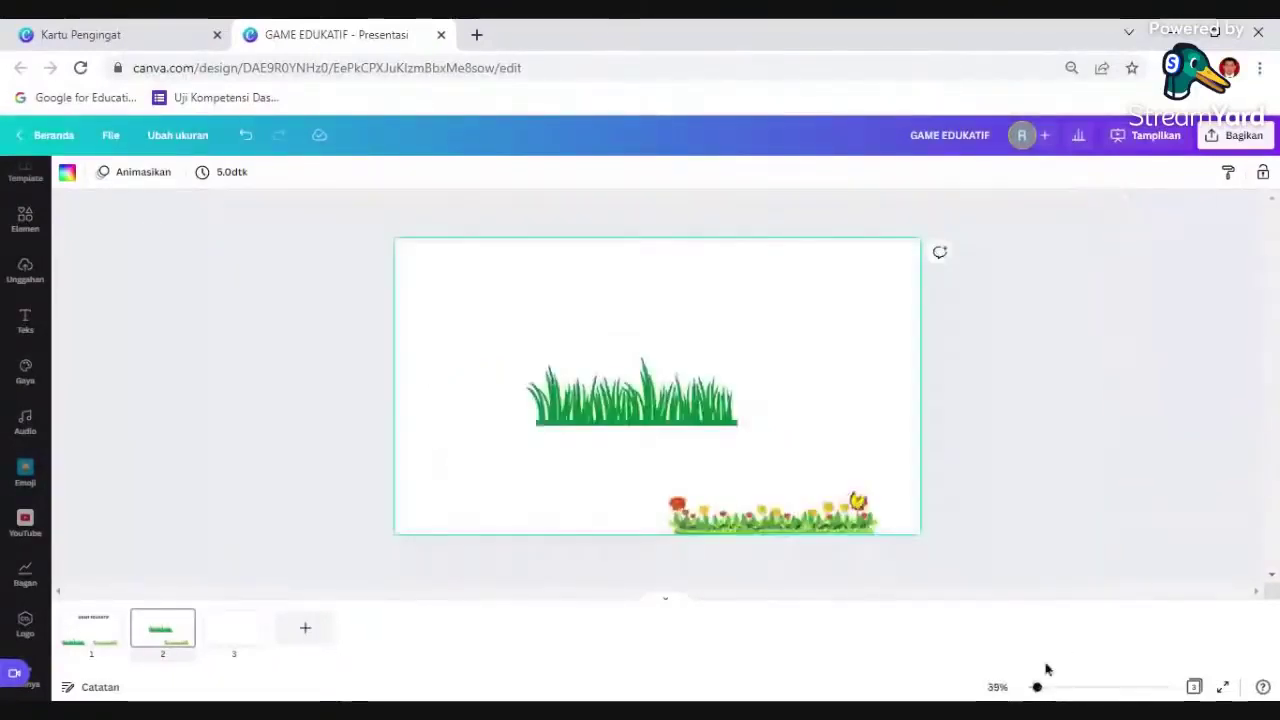
Return to page 1 and hide the page thumbnail strip to show the pages as a vertical scrolling list.
{"action": "left_click", "coordinate": [607, 421]}
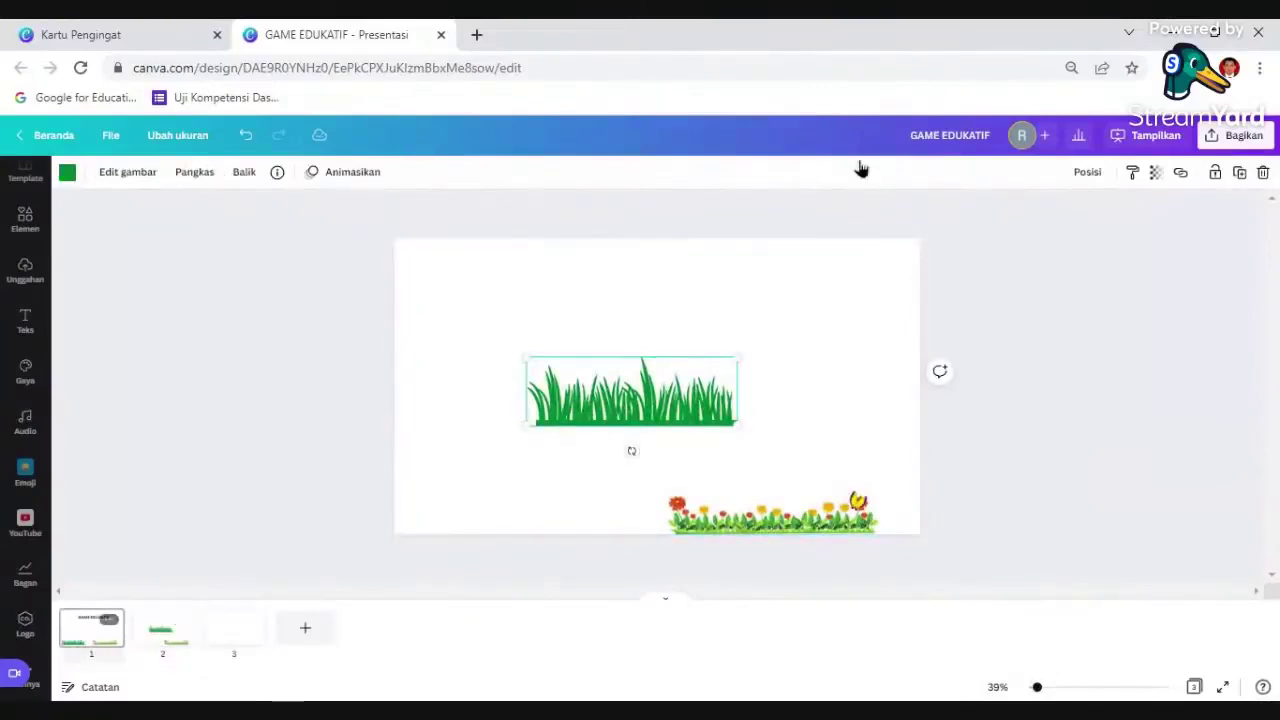
{"action": "left_click", "coordinate": [766, 361]}
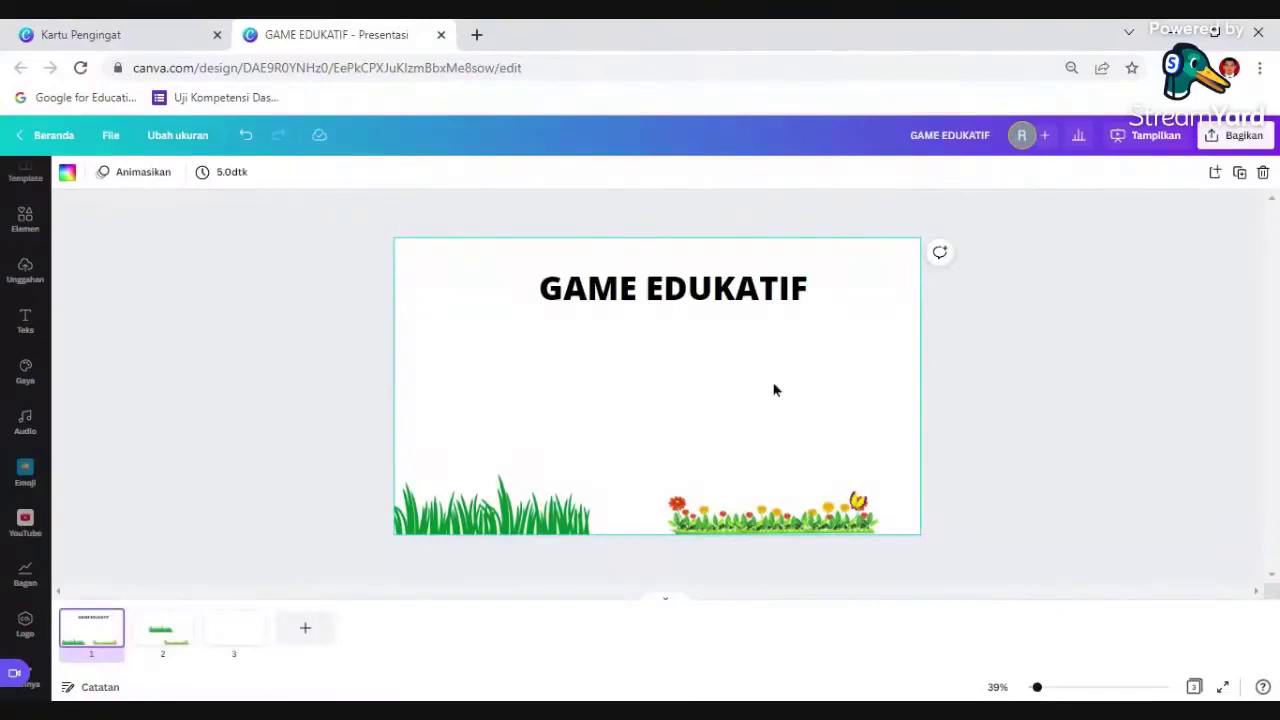
{"action": "left_click", "coordinate": [664, 604]}
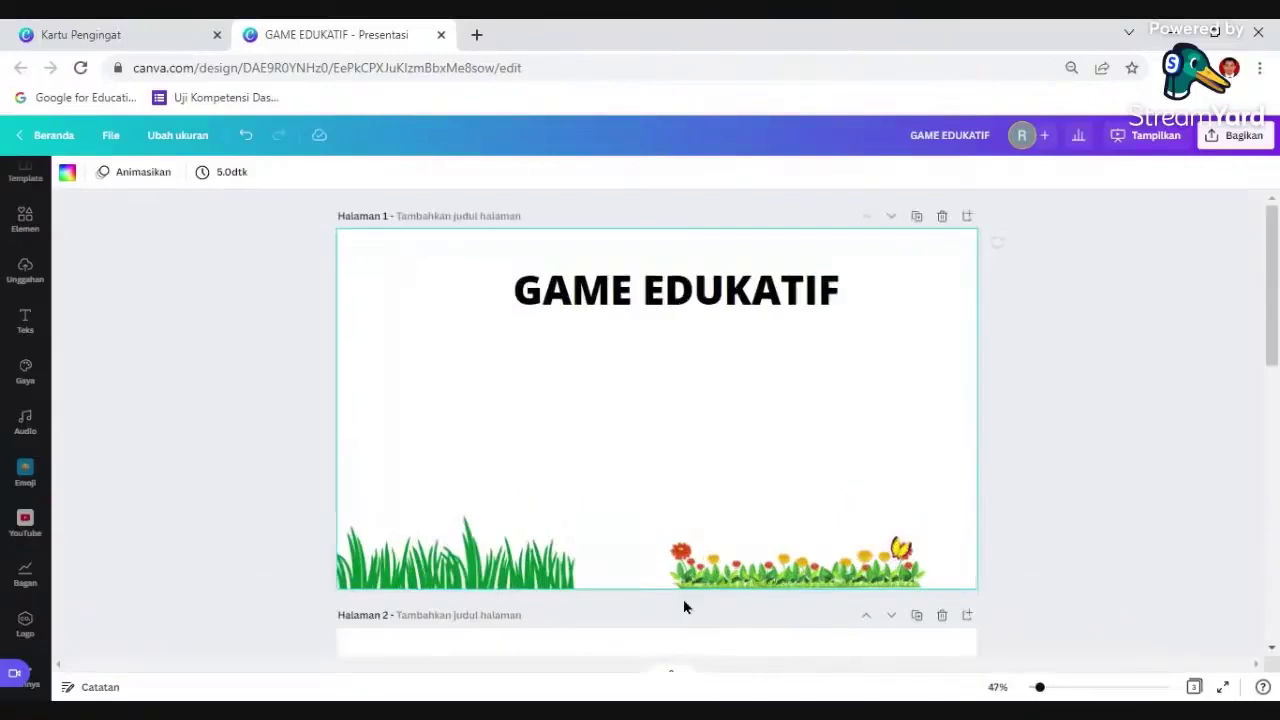
Duplicate page 1 and recolour the GAME EDUKATIF title on the copy red.
{"action": "left_click", "coordinate": [856, 290]}
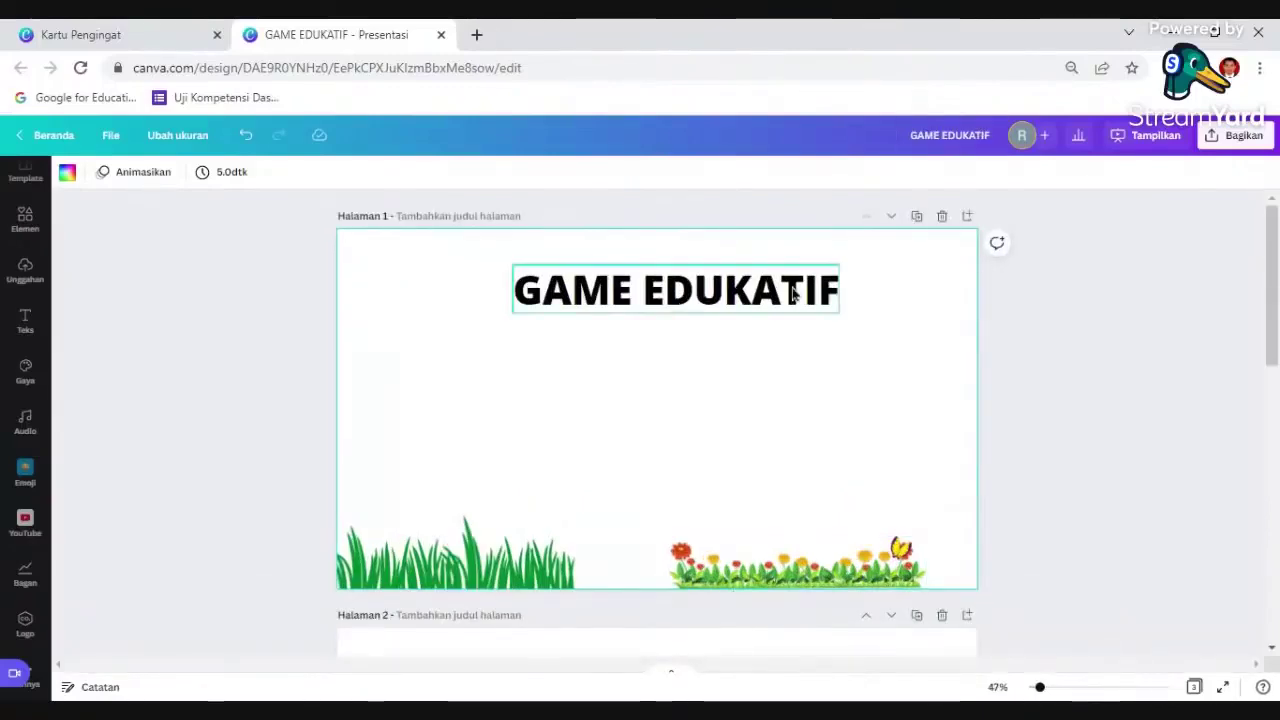
{"action": "left_click", "coordinate": [917, 217]}
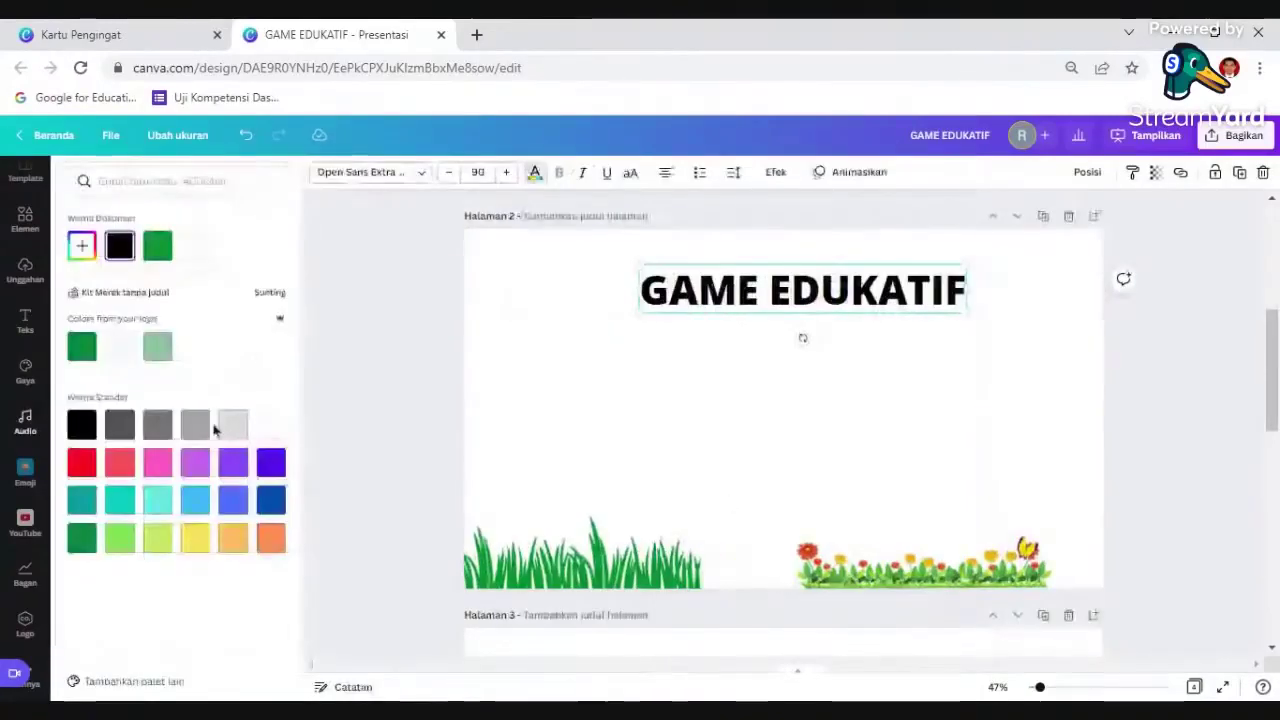
{"action": "left_click", "coordinate": [916, 420]}
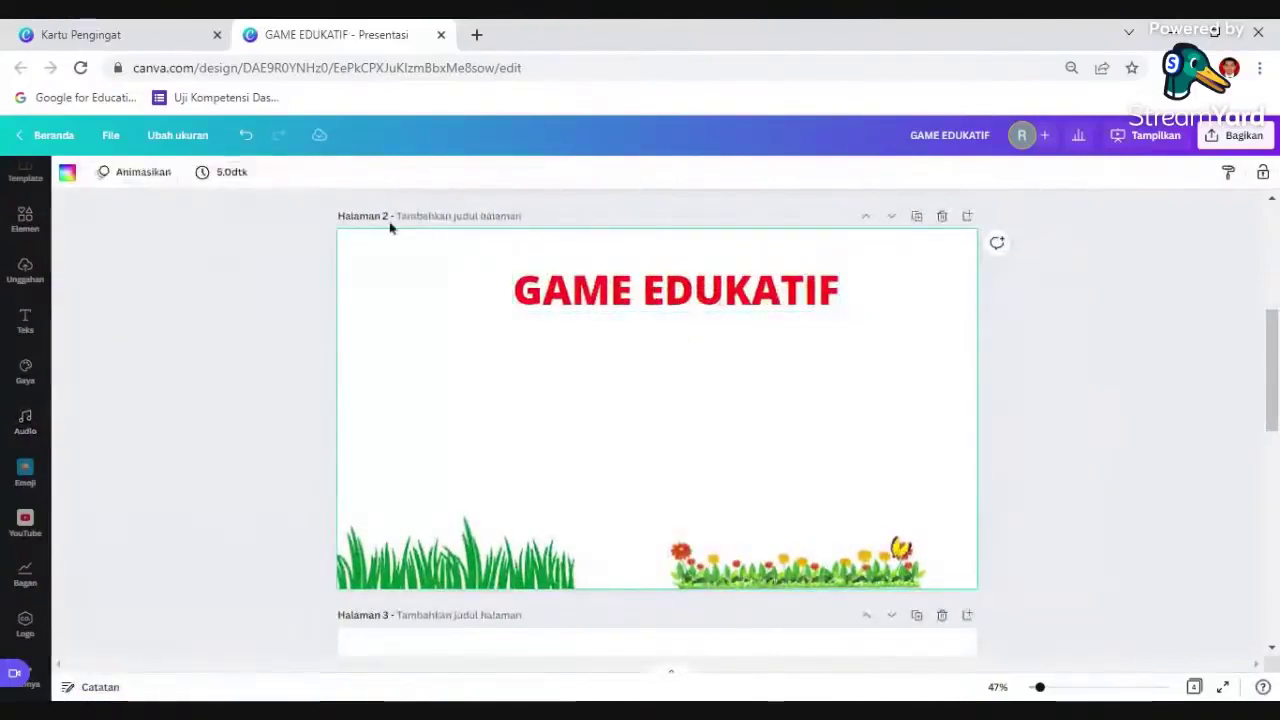
{"action": "key", "text": "ctrl+z"}
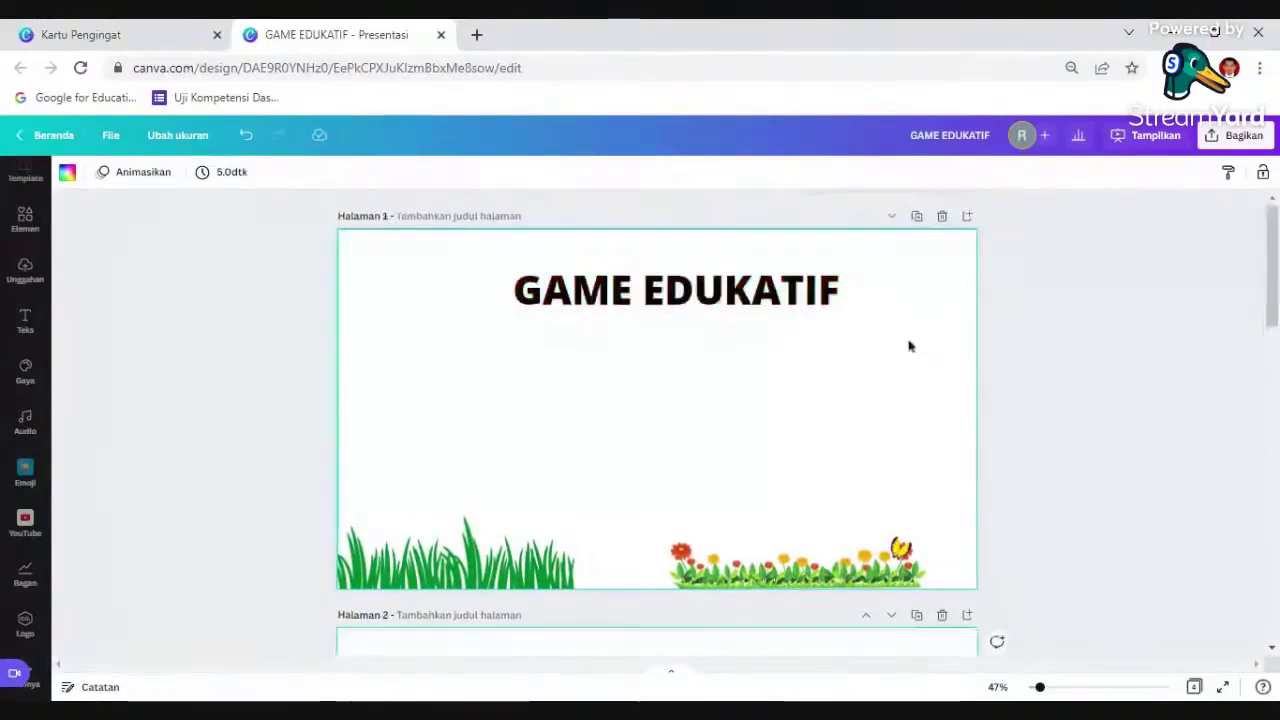
Delete the blank page 4 at the end of the presentation and go back to page 1.
{"action": "left_click", "coordinate": [622, 297]}
{"action": "left_click", "coordinate": [780, 423]}
{"action": "scroll", "coordinate": [806, 423], "scroll_direction": "down", "scroll_amount": 9}
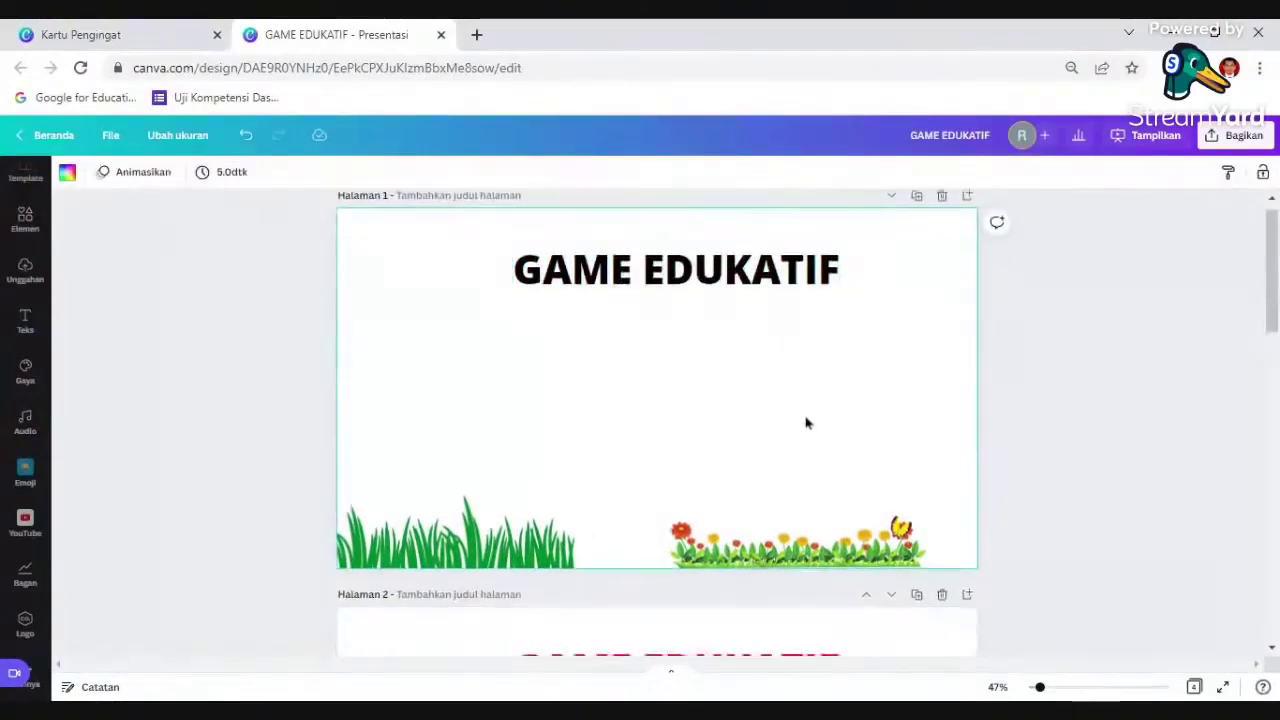
{"action": "scroll", "coordinate": [660, 397], "scroll_direction": "up", "scroll_amount": 9}
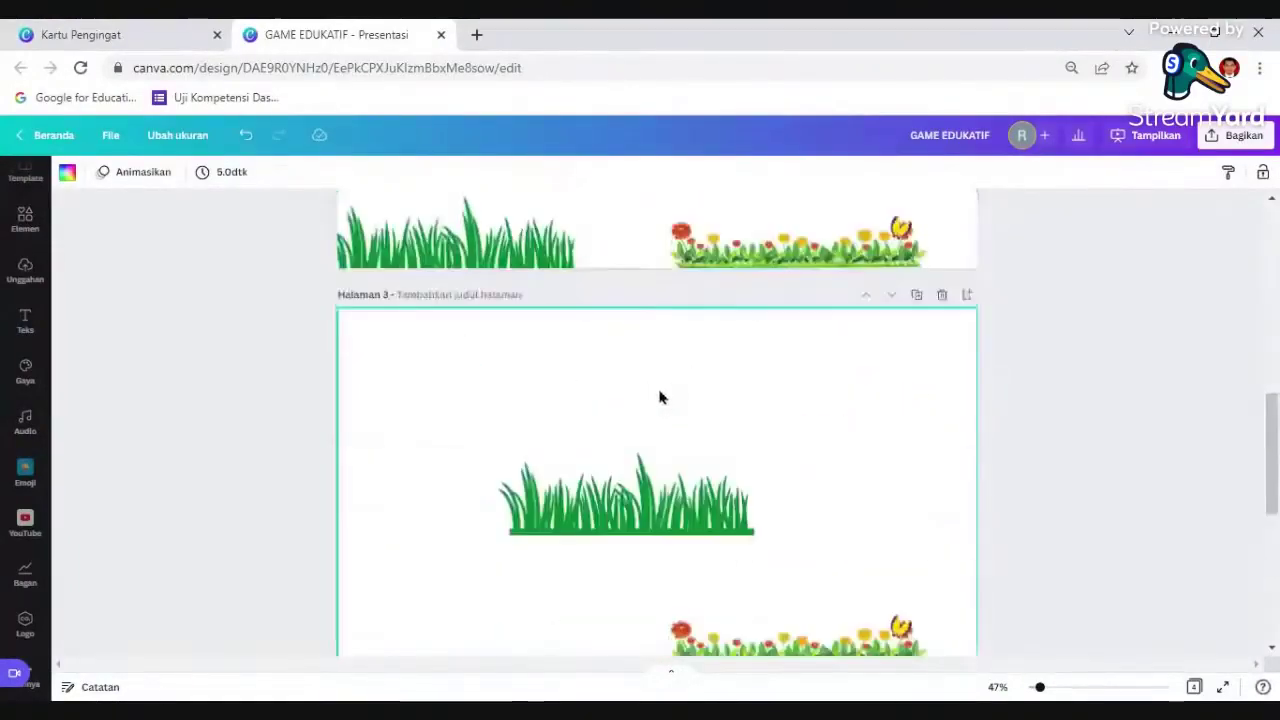
{"action": "scroll", "coordinate": [735, 397], "scroll_direction": "down", "scroll_amount": 3}
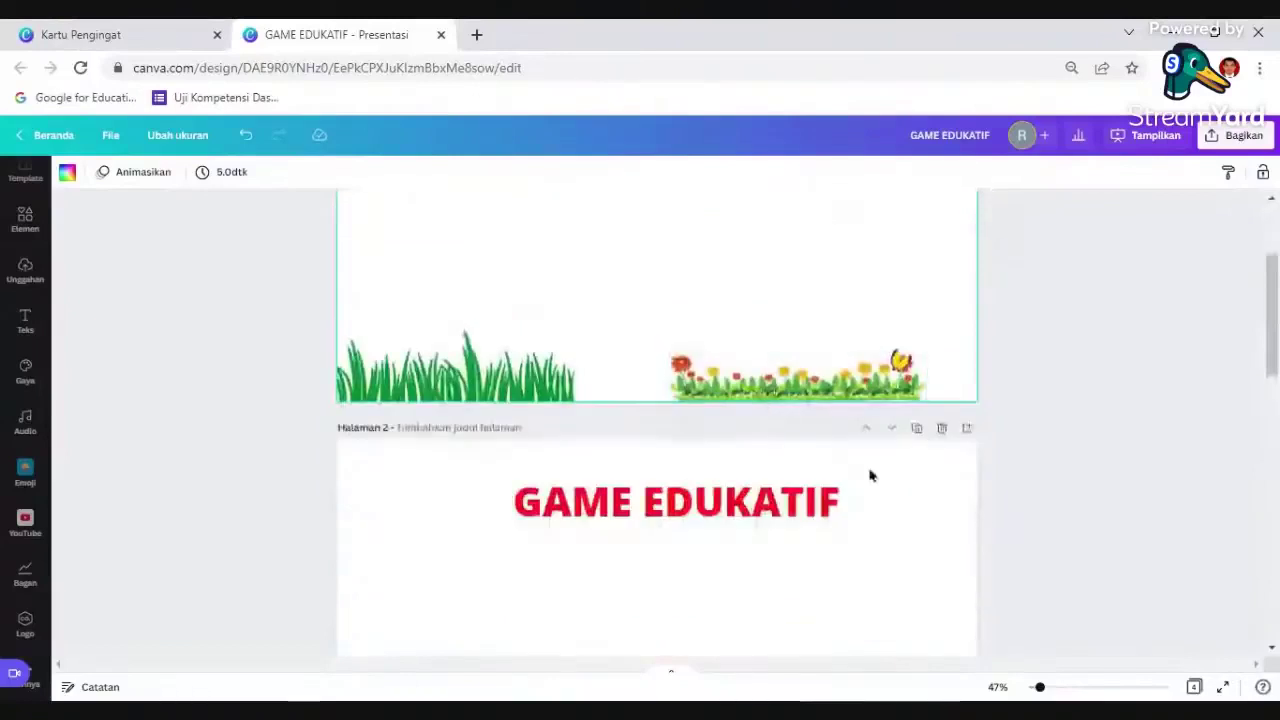
{"action": "scroll", "coordinate": [871, 477], "scroll_direction": "down", "scroll_amount": 6}
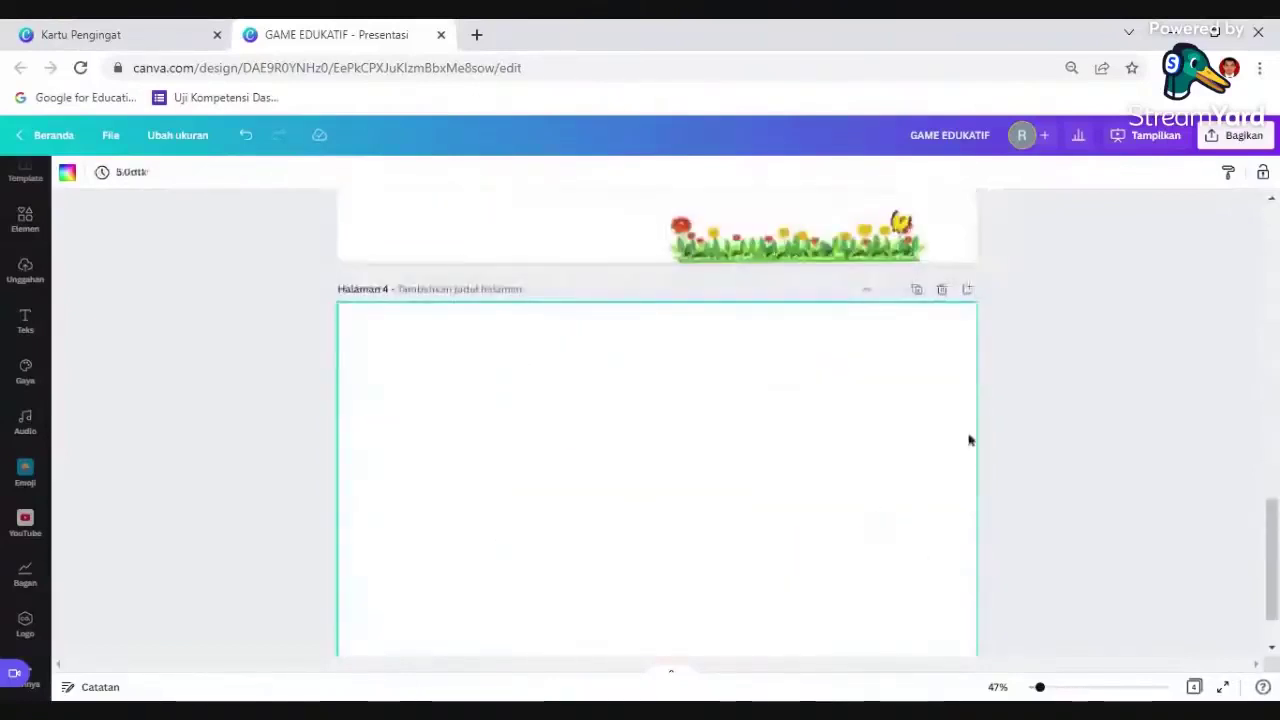
{"action": "left_click", "coordinate": [941, 290]}
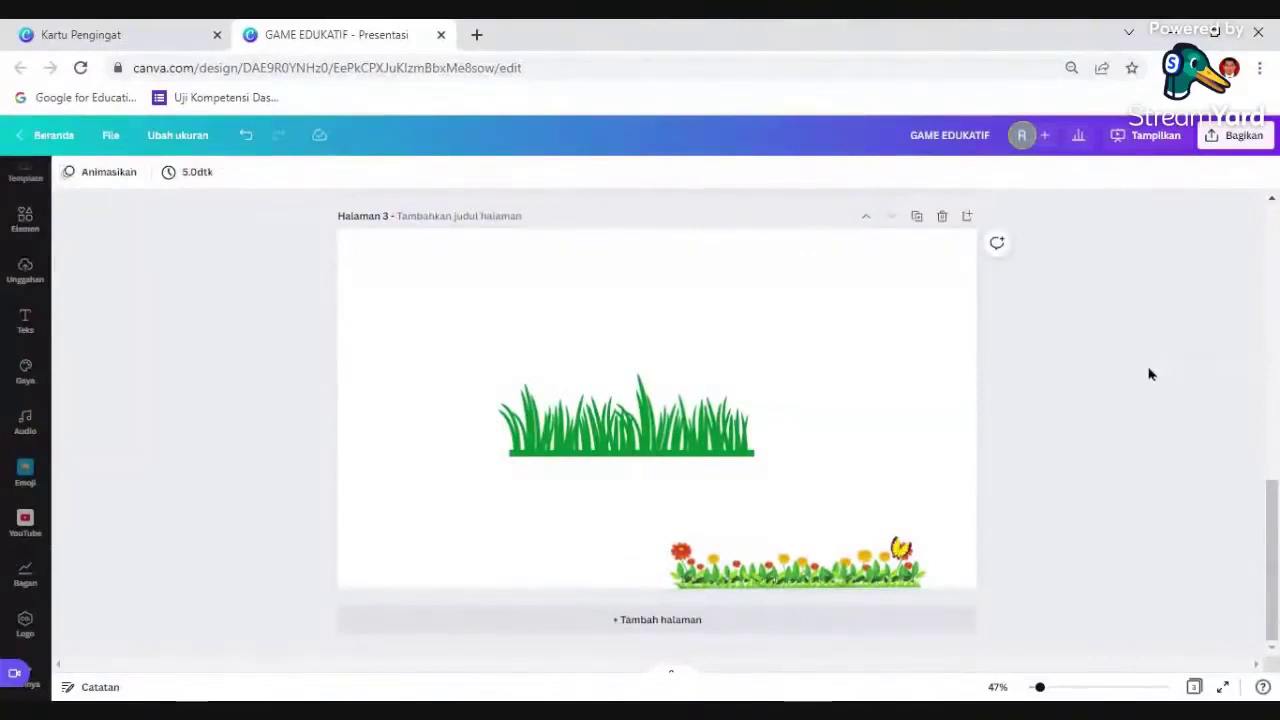
{"action": "scroll", "coordinate": [1150, 374], "scroll_direction": "up", "scroll_amount": 10}
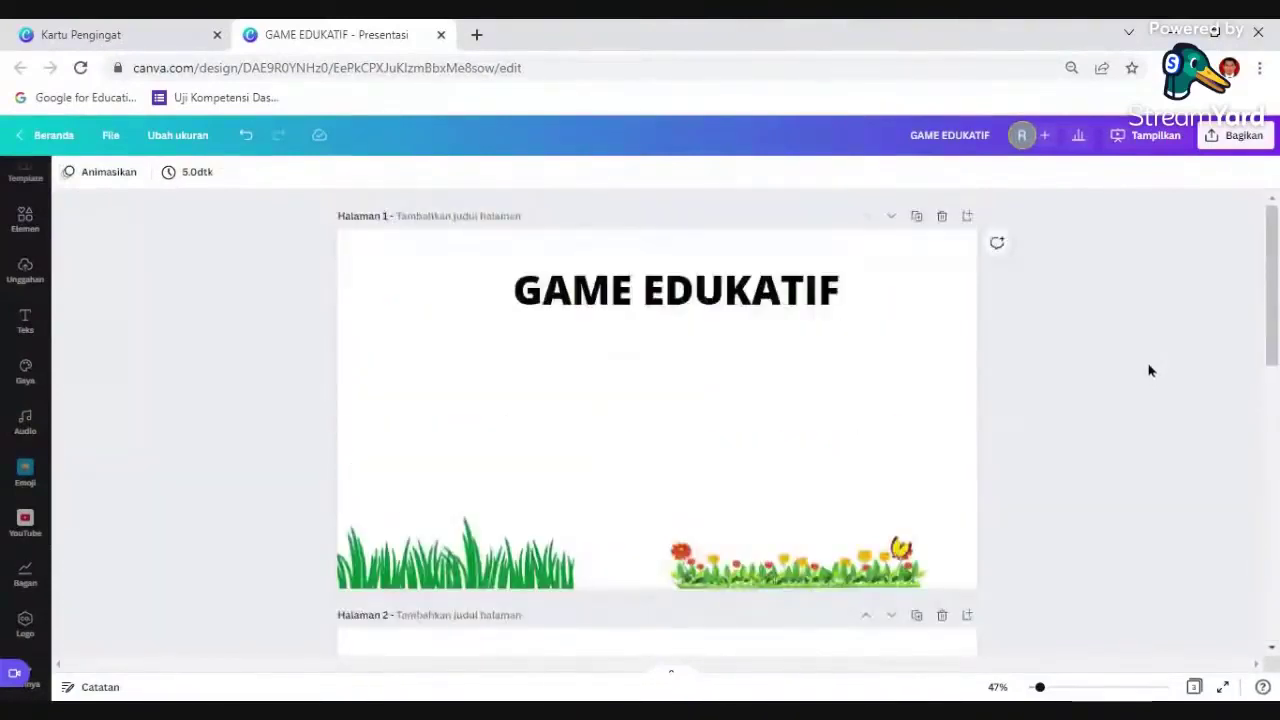
{"action": "left_click", "coordinate": [420, 438]}
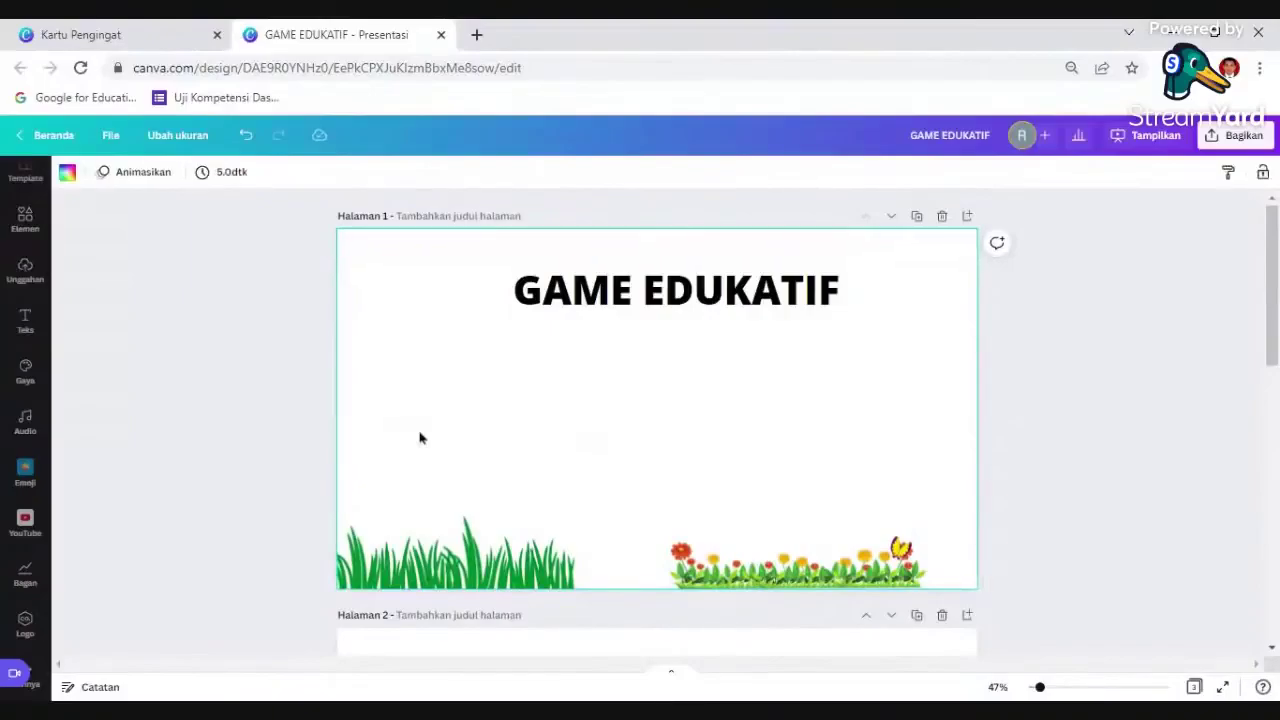